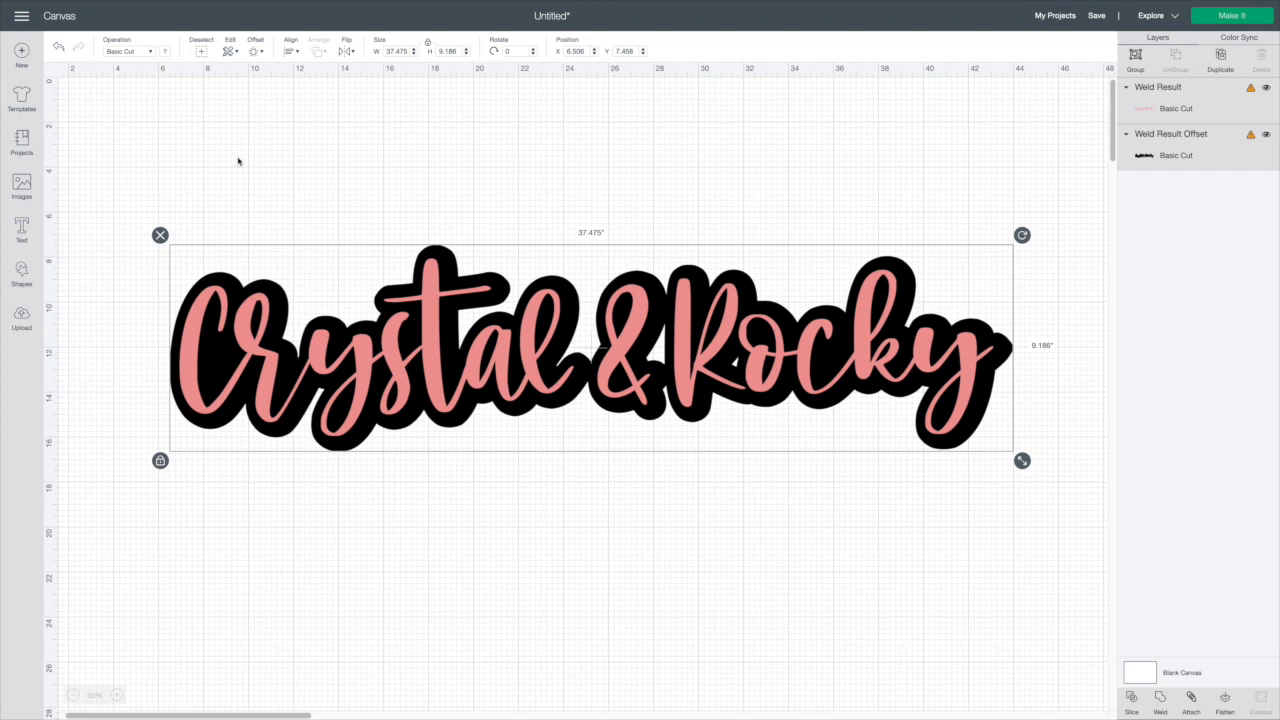
# Move the Crystal & Rocky design up toward the top of the canvas
pyautogui.moveTo(340, 367); pyautogui.dragTo(404, 232)
pyautogui.click(118, 362)
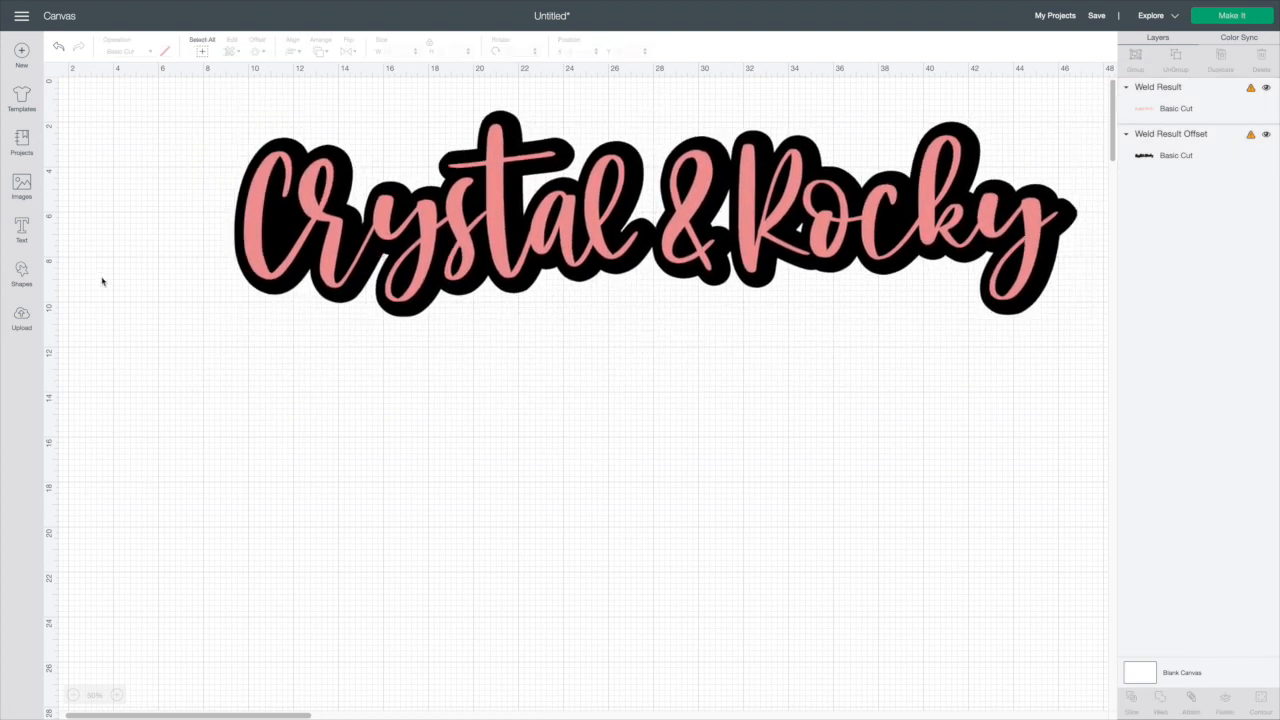
# Search the image library for fox and insert the sleeping red fox image
pyautogui.click(22, 188)
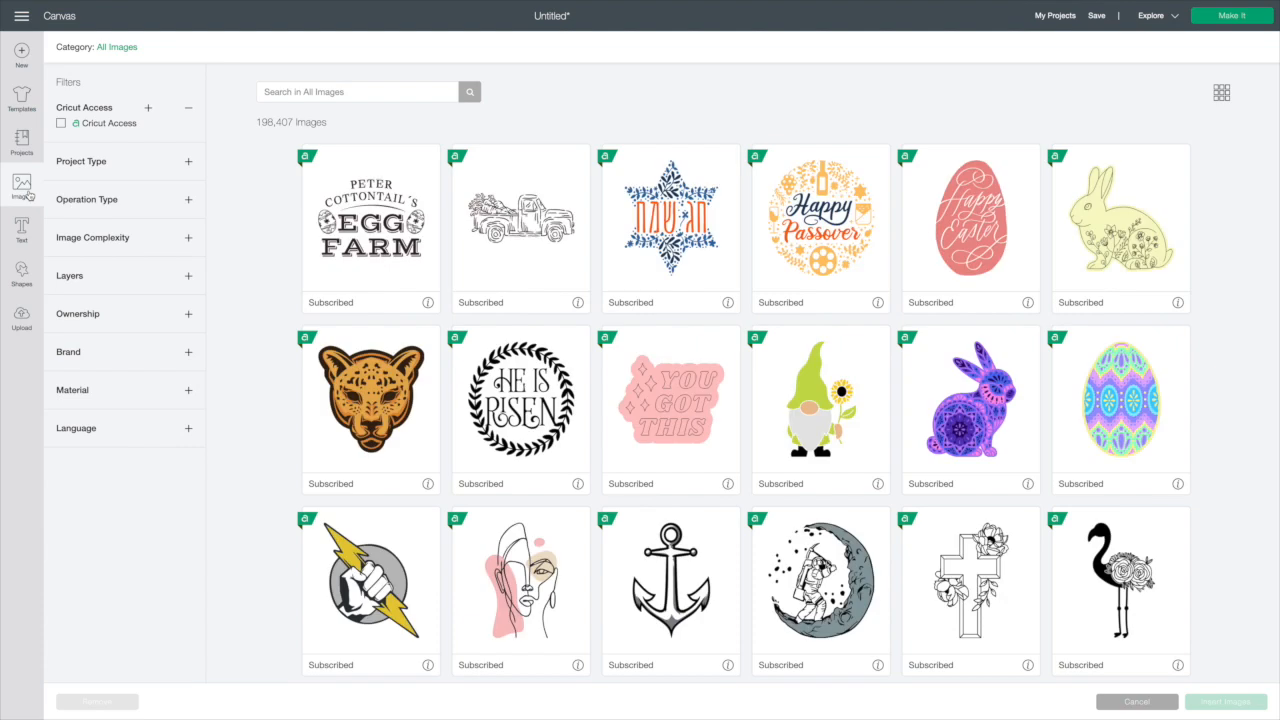
pyautogui.click(280, 91)
pyautogui.write('fox')
pyautogui.press('Return')
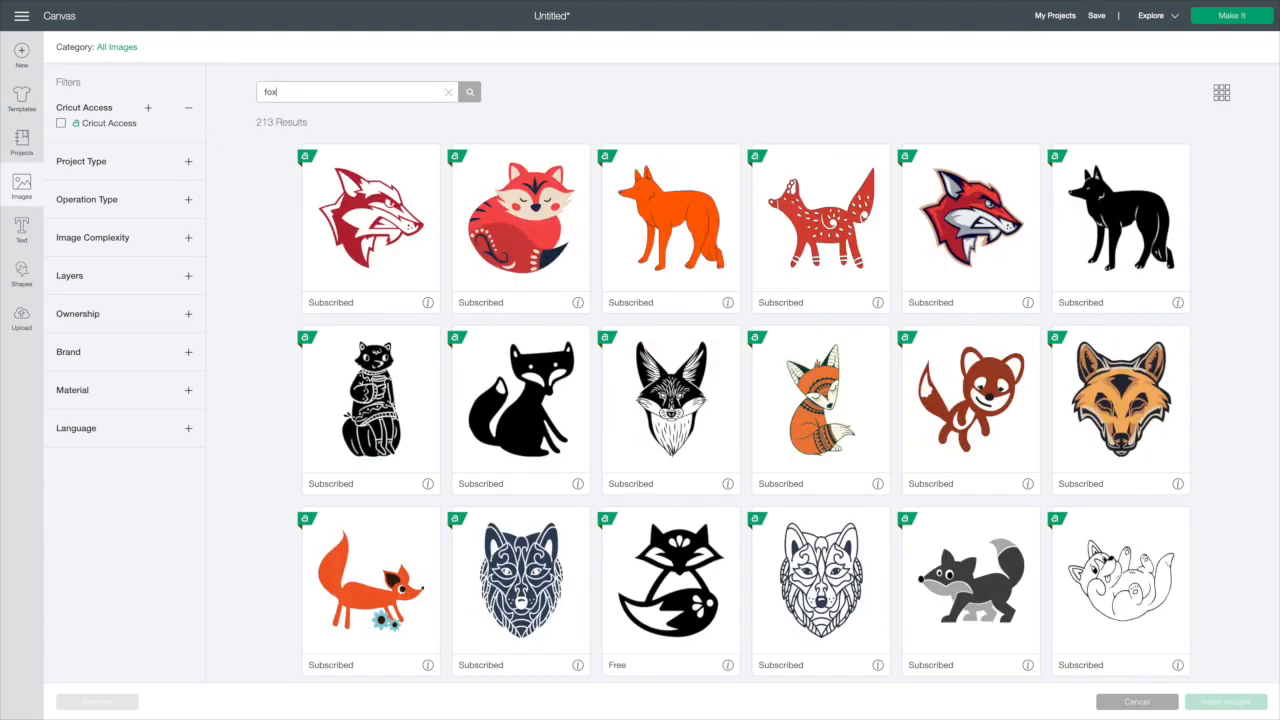
pyautogui.click(503, 218)
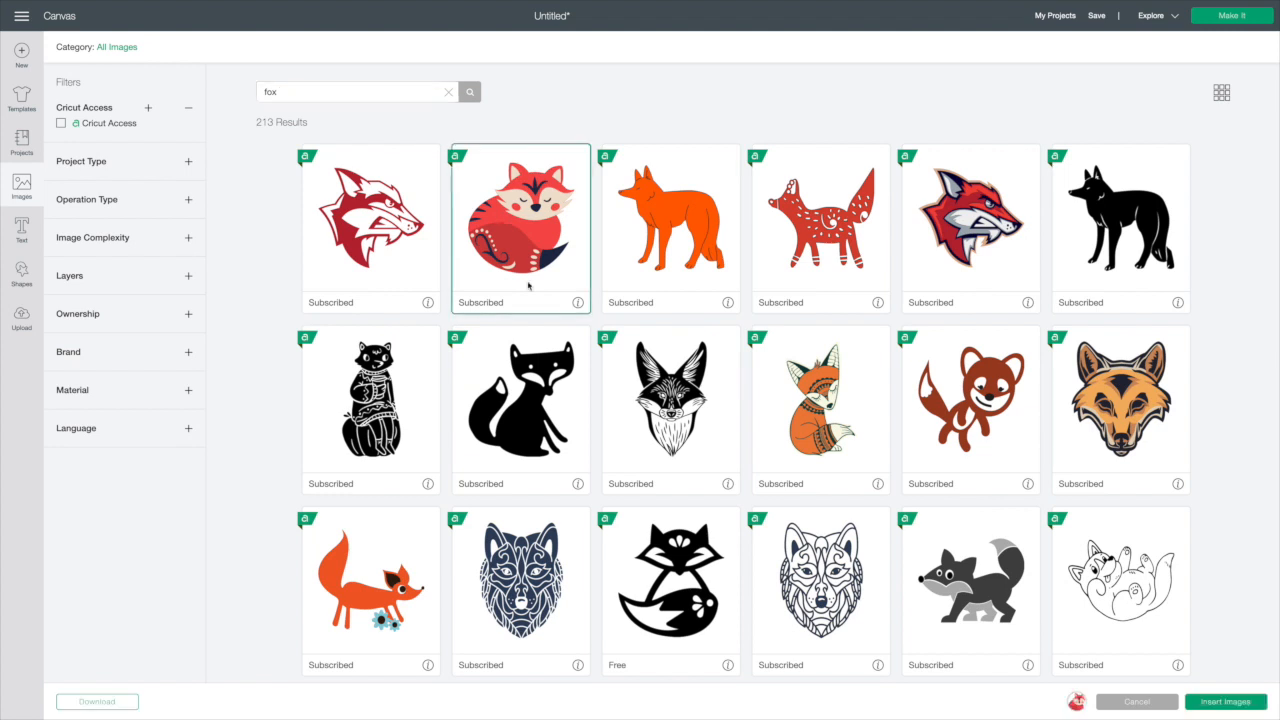
pyautogui.click(1225, 701)
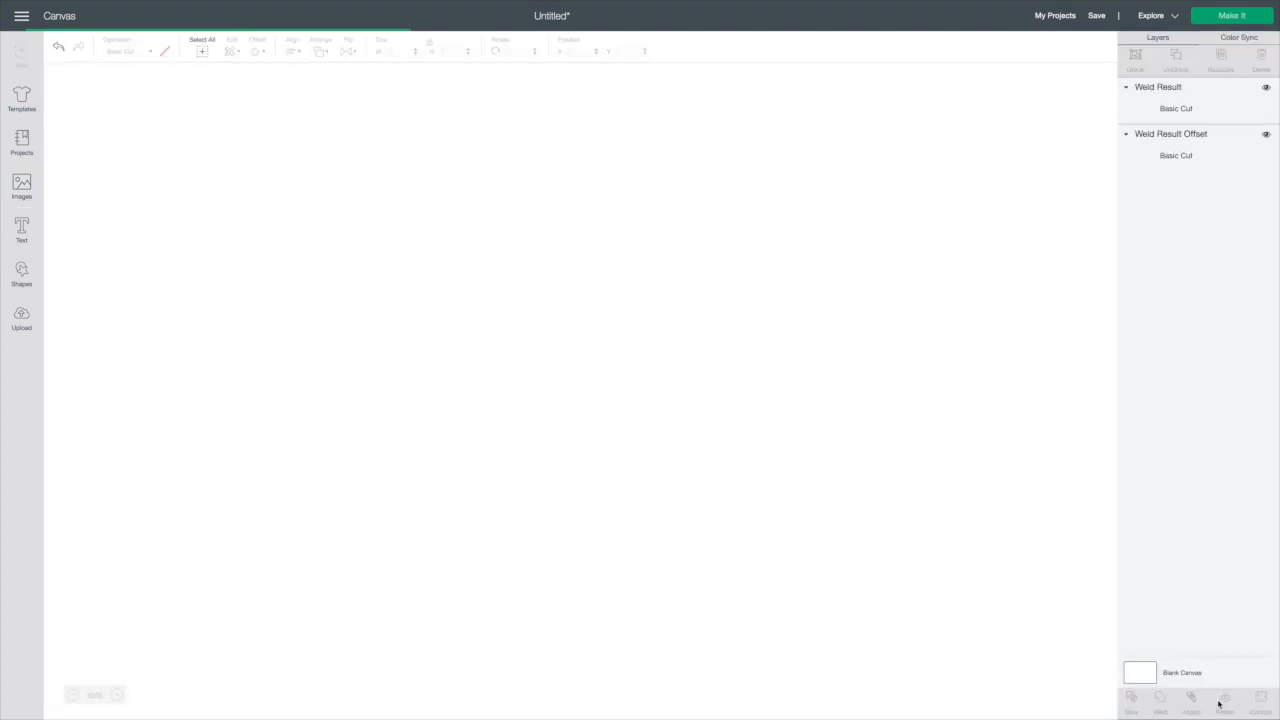
# Enlarge the fox image and place it below the Crystal & Rocky text
pyautogui.moveTo(160, 190); pyautogui.dragTo(232, 404)
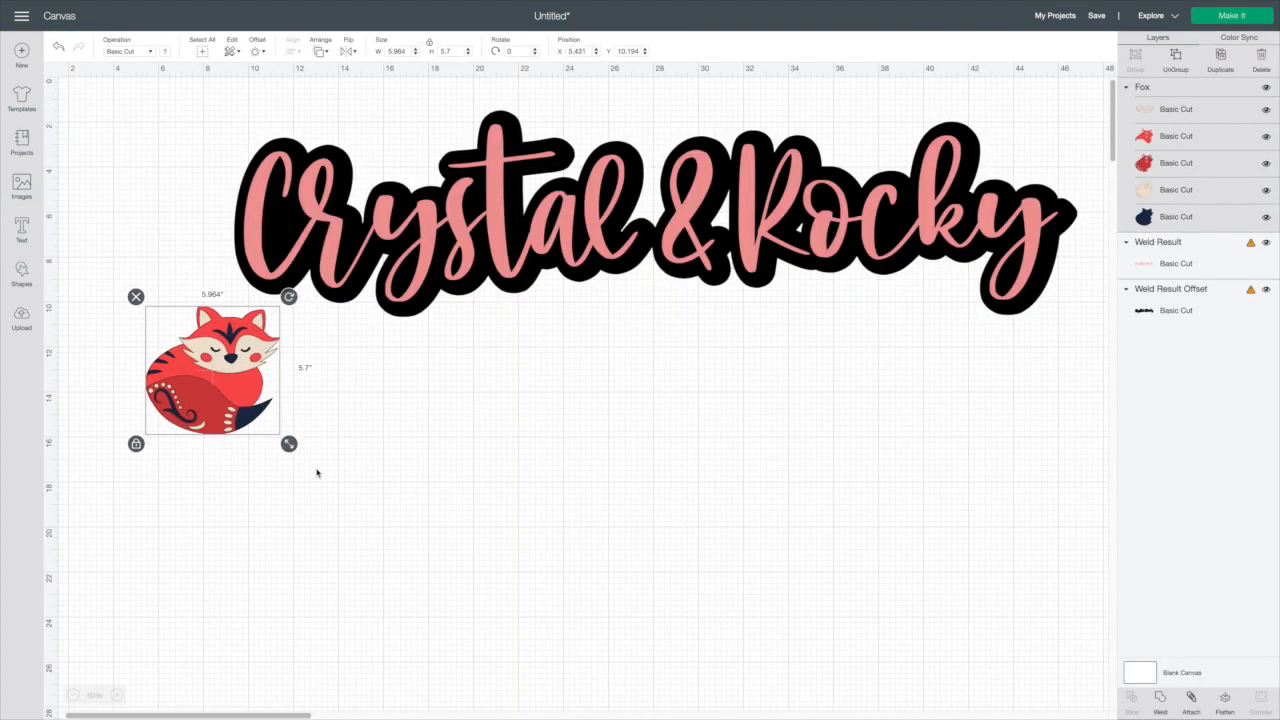
pyautogui.moveTo(289, 446); pyautogui.dragTo(422, 587)
pyautogui.moveTo(310, 480); pyautogui.dragTo(391, 513)
# Hide both Crystal & Rocky layers, the weld result and its offset
pyautogui.moveTo(226, 119); pyautogui.dragTo(525, 233)
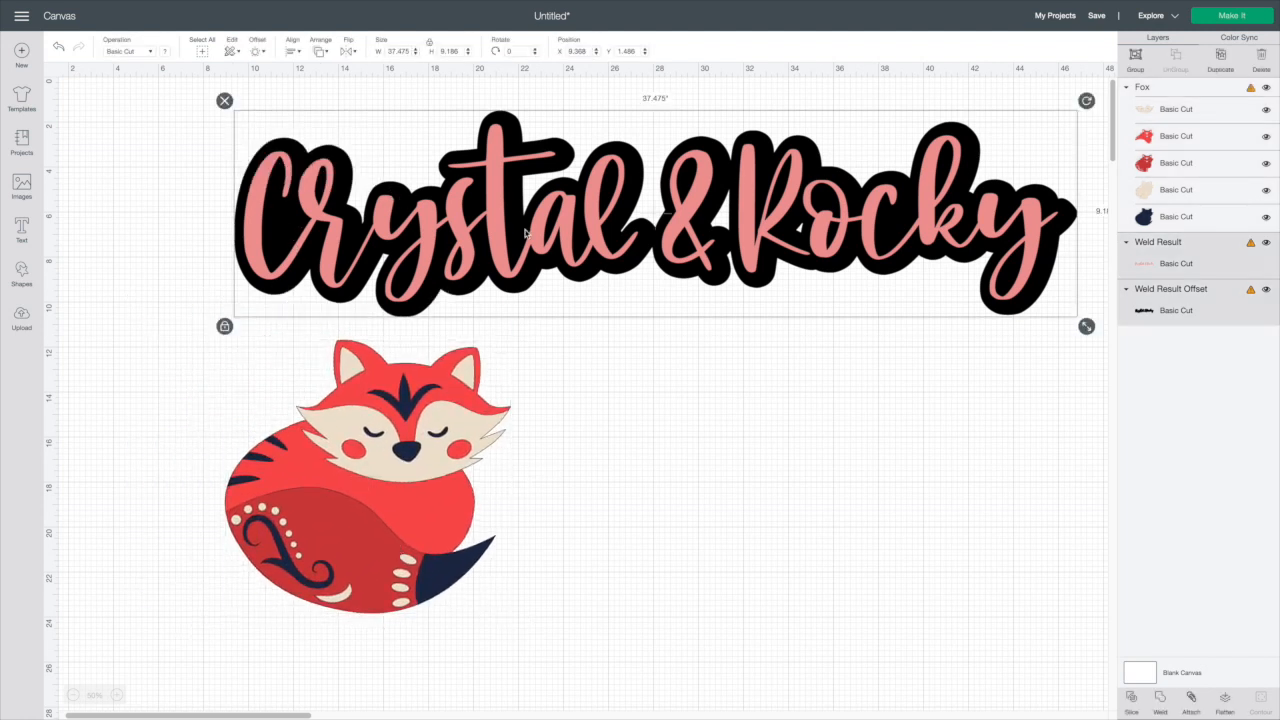
pyautogui.click(1266, 242)
pyautogui.click(1253, 291)
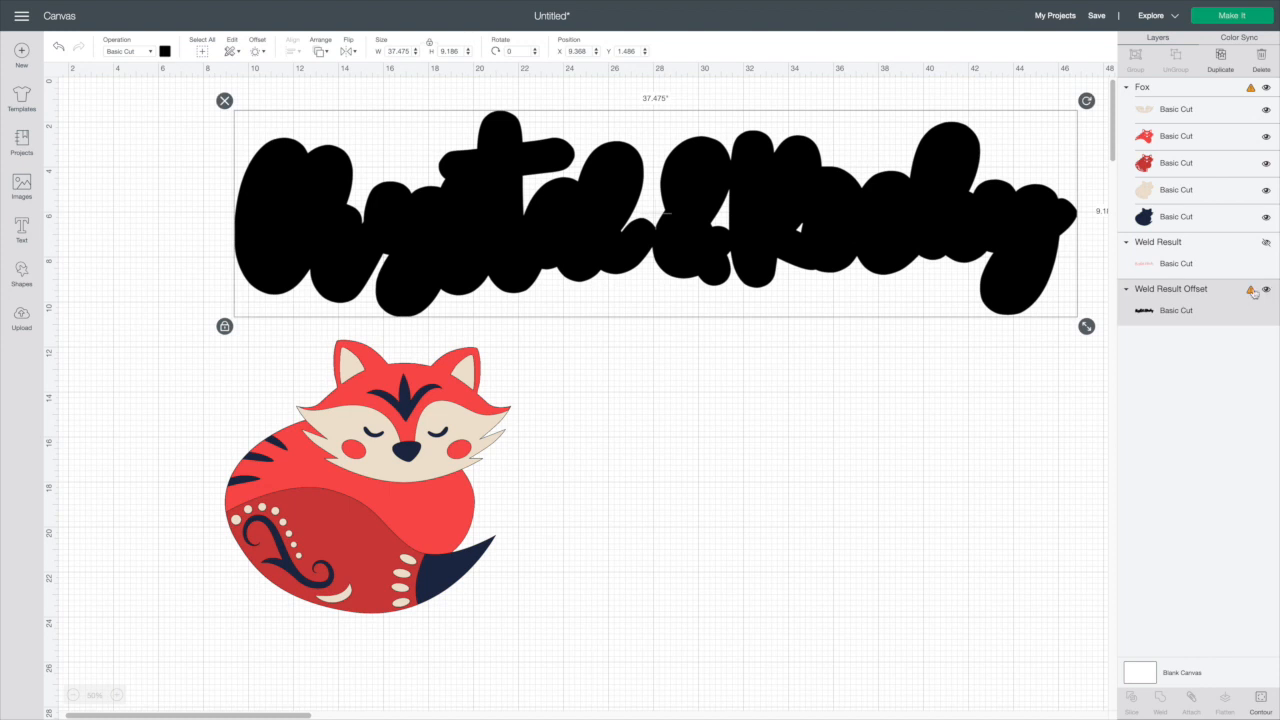
pyautogui.click(1266, 289)
# Enlarge the fox to about 20.5 in wide and centre it on the canvas
pyautogui.moveTo(240, 336); pyautogui.dragTo(440, 488)
pyautogui.moveTo(452, 522); pyautogui.dragTo(526, 354)
pyautogui.moveTo(595, 450); pyautogui.dragTo(766, 585)
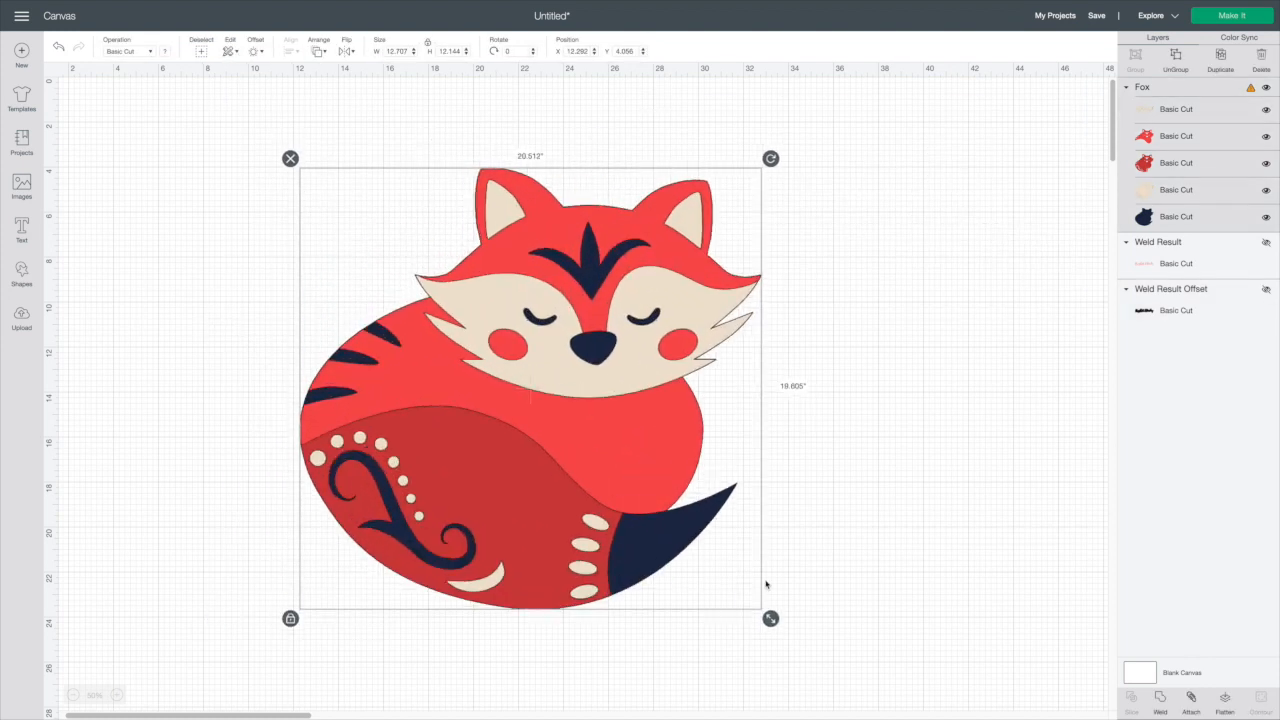
pyautogui.moveTo(626, 522); pyautogui.dragTo(636, 518)
pyautogui.click(822, 520)
# Apply a welded 0.458 in offset to the whole fox image
pyautogui.click(620, 280)
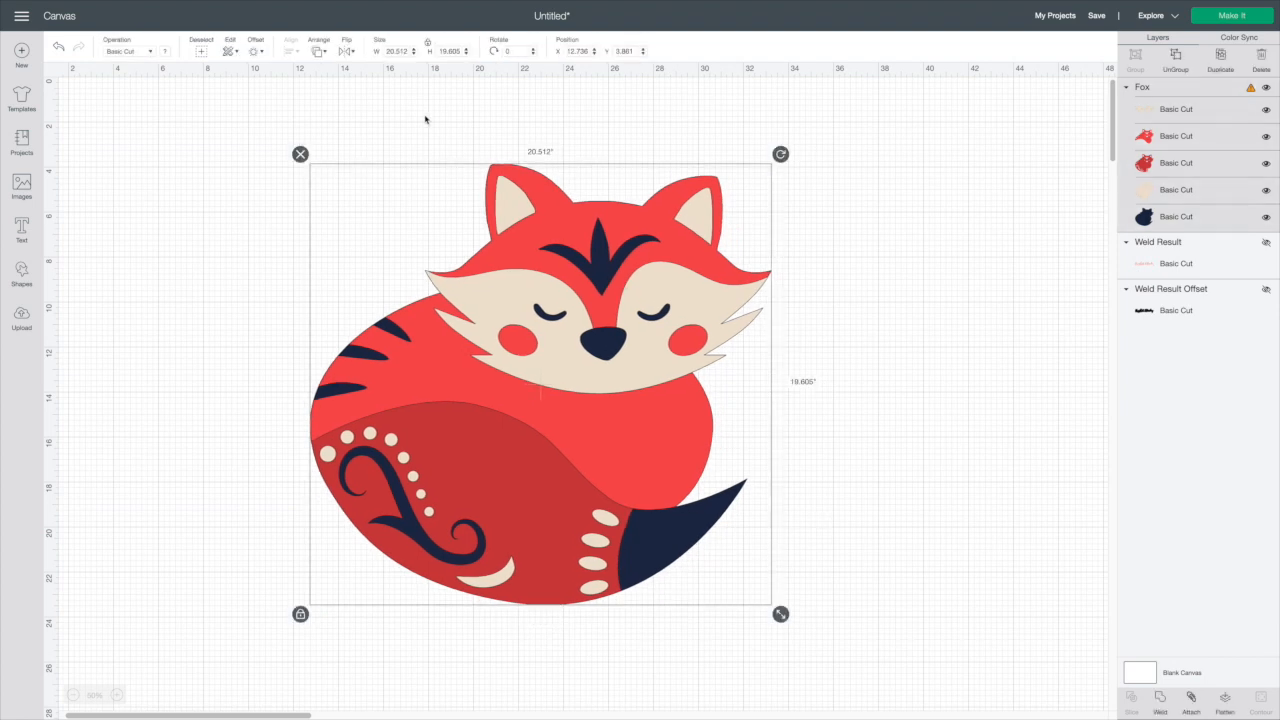
pyautogui.click(320, 104)
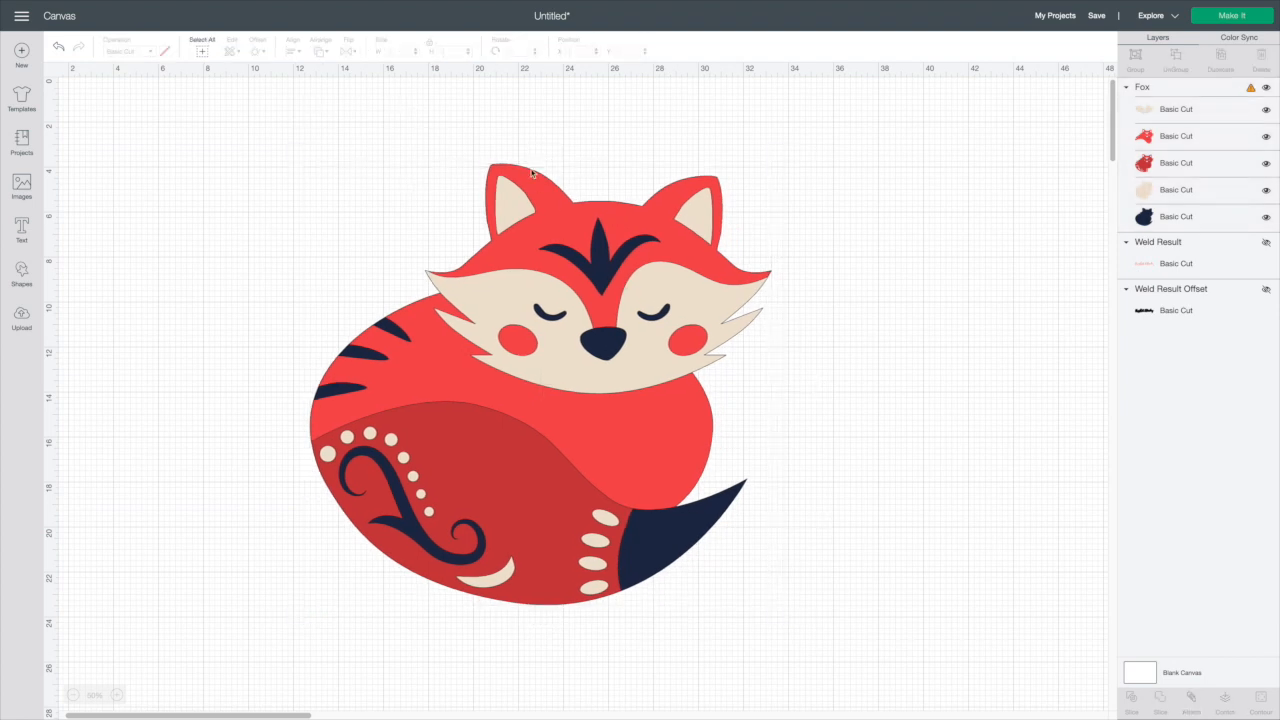
pyautogui.click(551, 238)
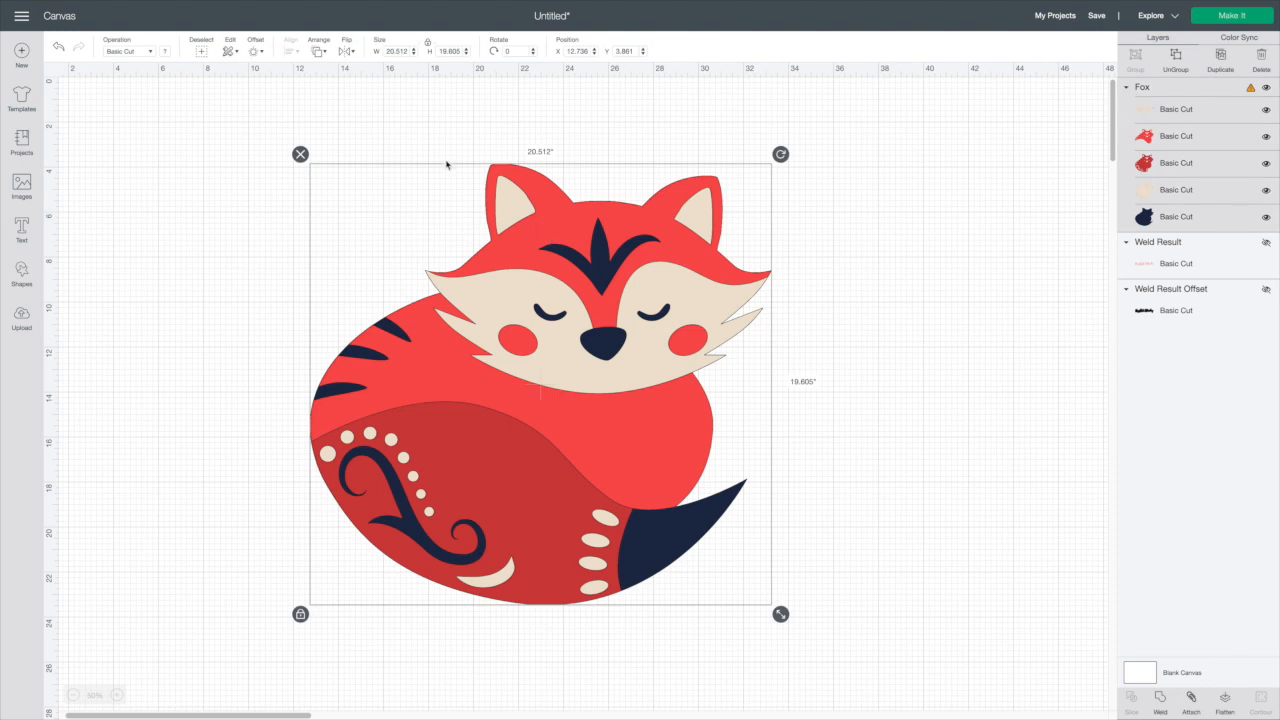
pyautogui.click(862, 202)
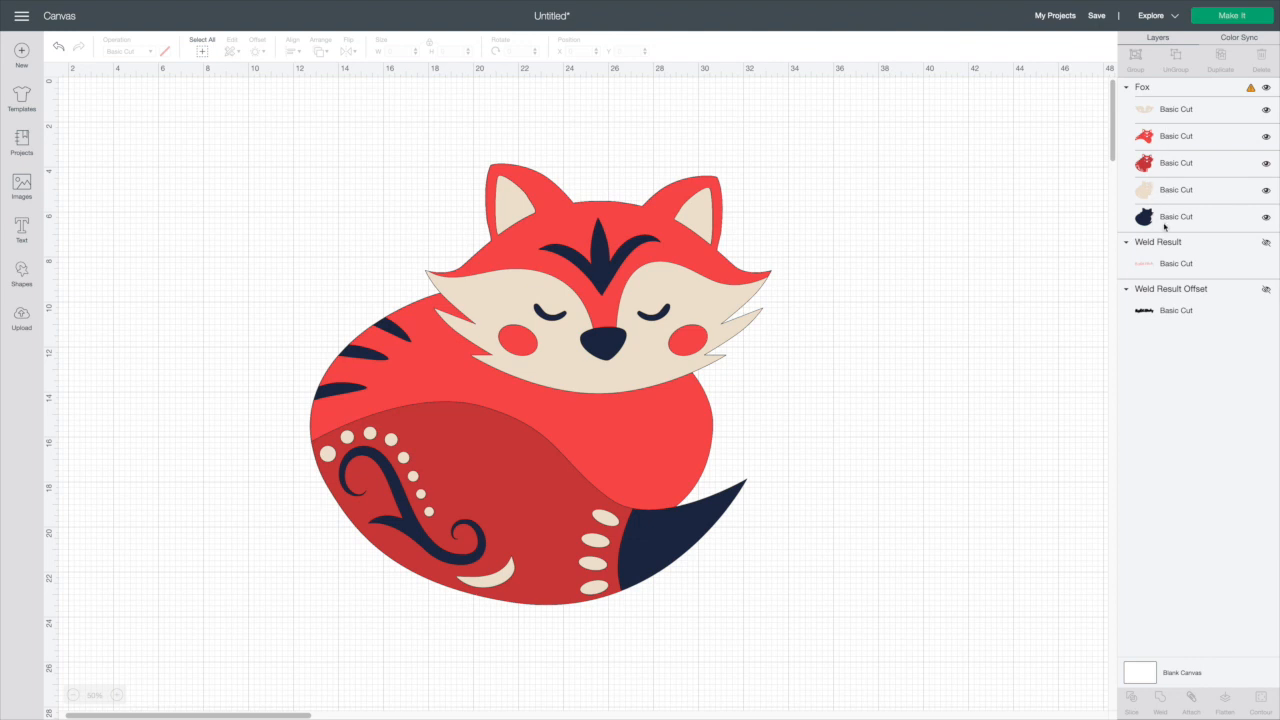
pyautogui.click(607, 221)
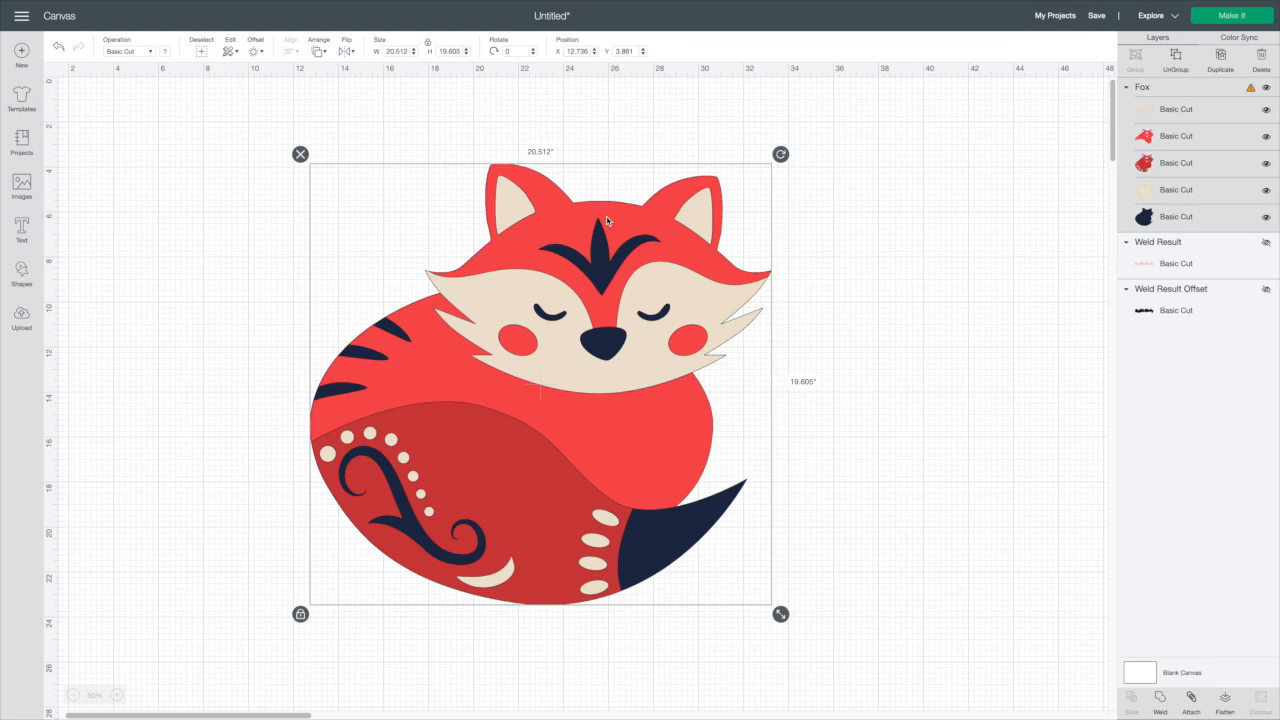
pyautogui.click(257, 53)
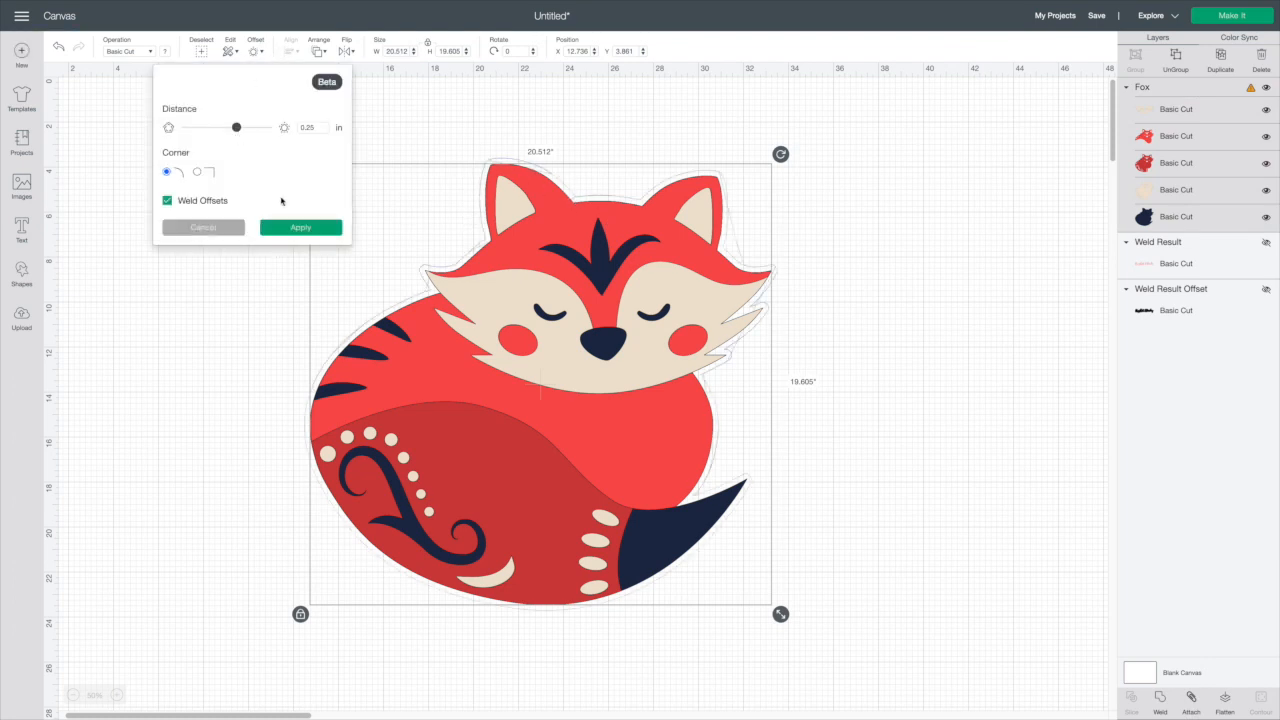
pyautogui.moveTo(236, 128); pyautogui.dragTo(247, 130)
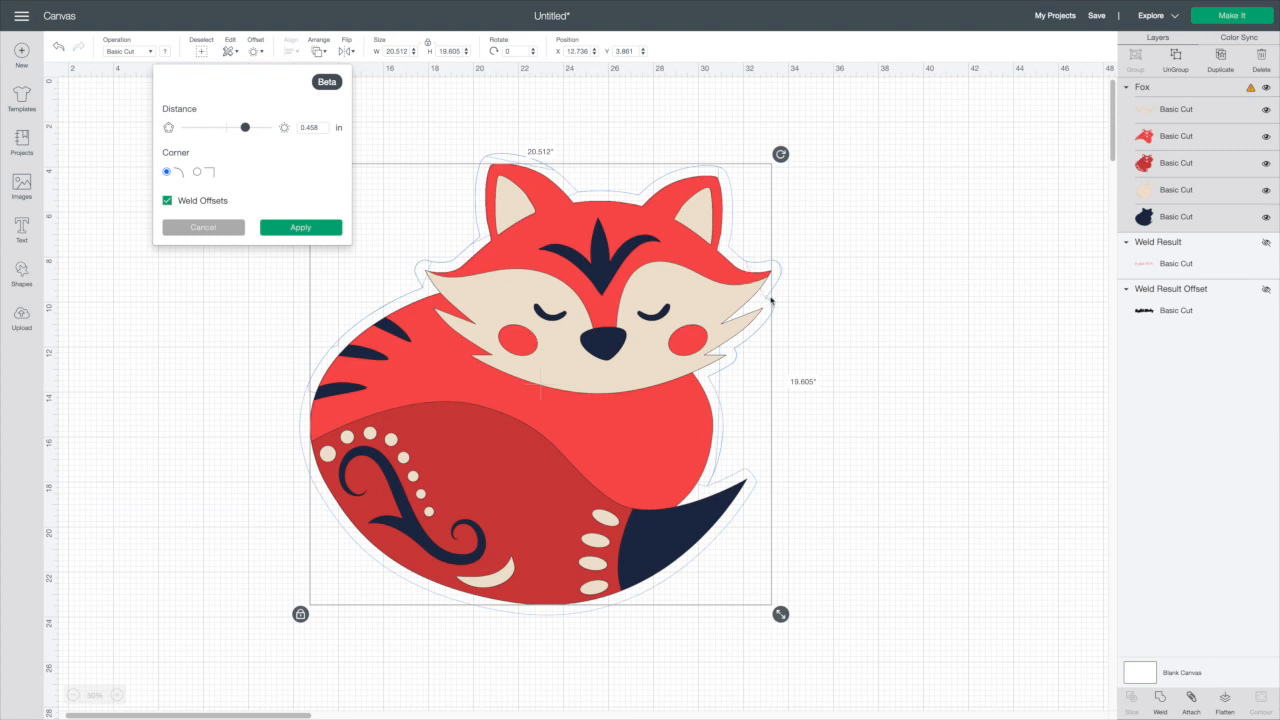
pyautogui.click(299, 231)
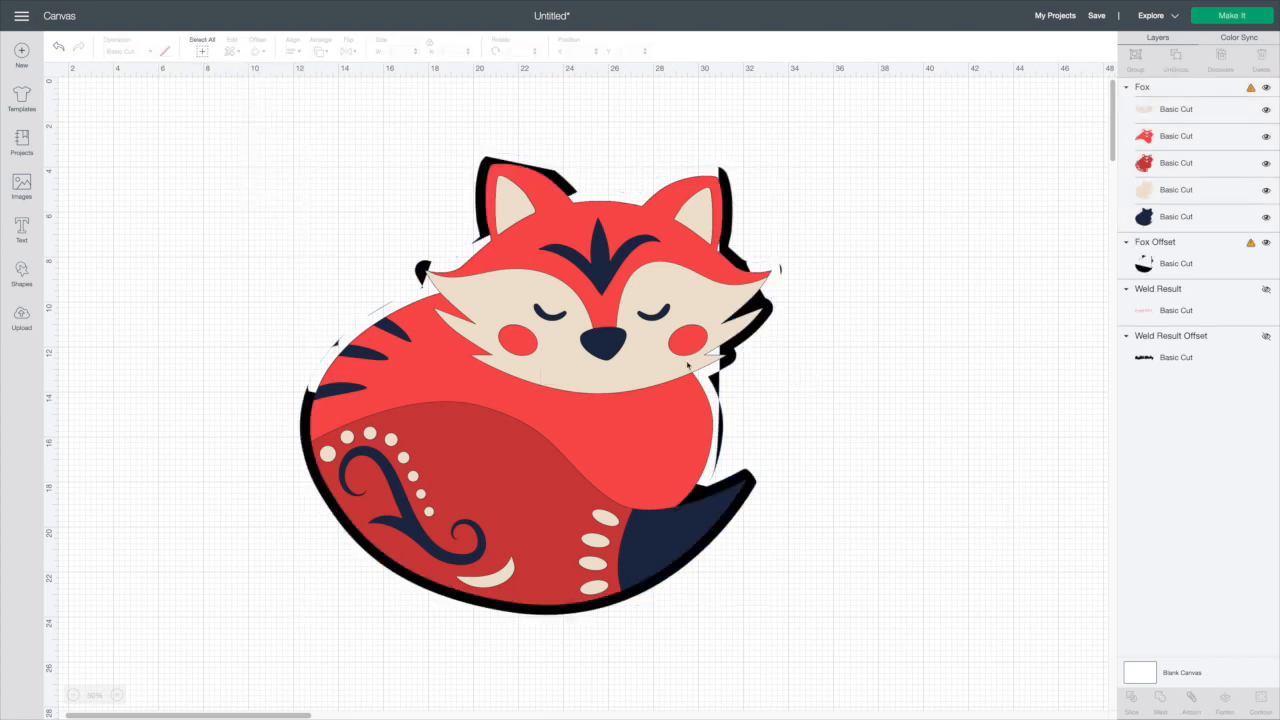
# Move the fox aside to inspect its offset, then delete the offset
pyautogui.moveTo(618, 340); pyautogui.dragTo(900, 385)
pyautogui.moveTo(406, 500); pyautogui.dragTo(232, 498)
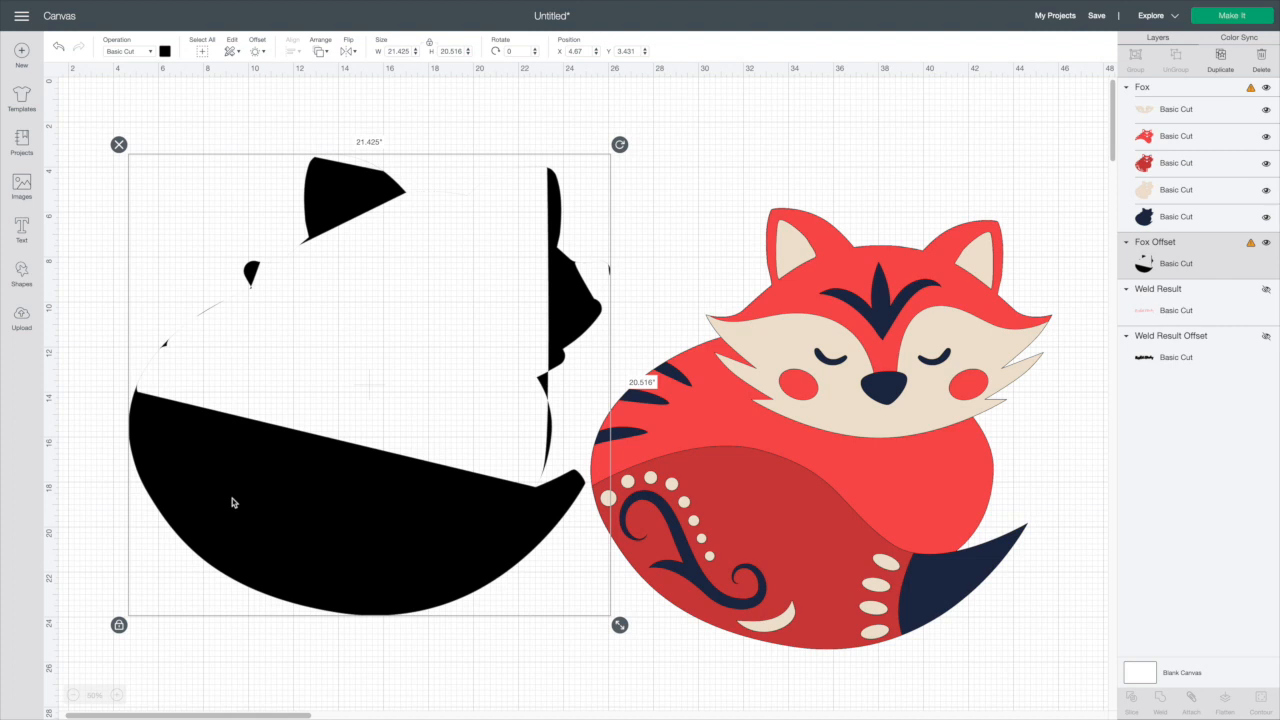
pyautogui.moveTo(299, 504)
pyautogui.mouseDown()
pyautogui.moveTo(316, 516)
pyautogui.moveTo(292, 514)
pyautogui.mouseUp()
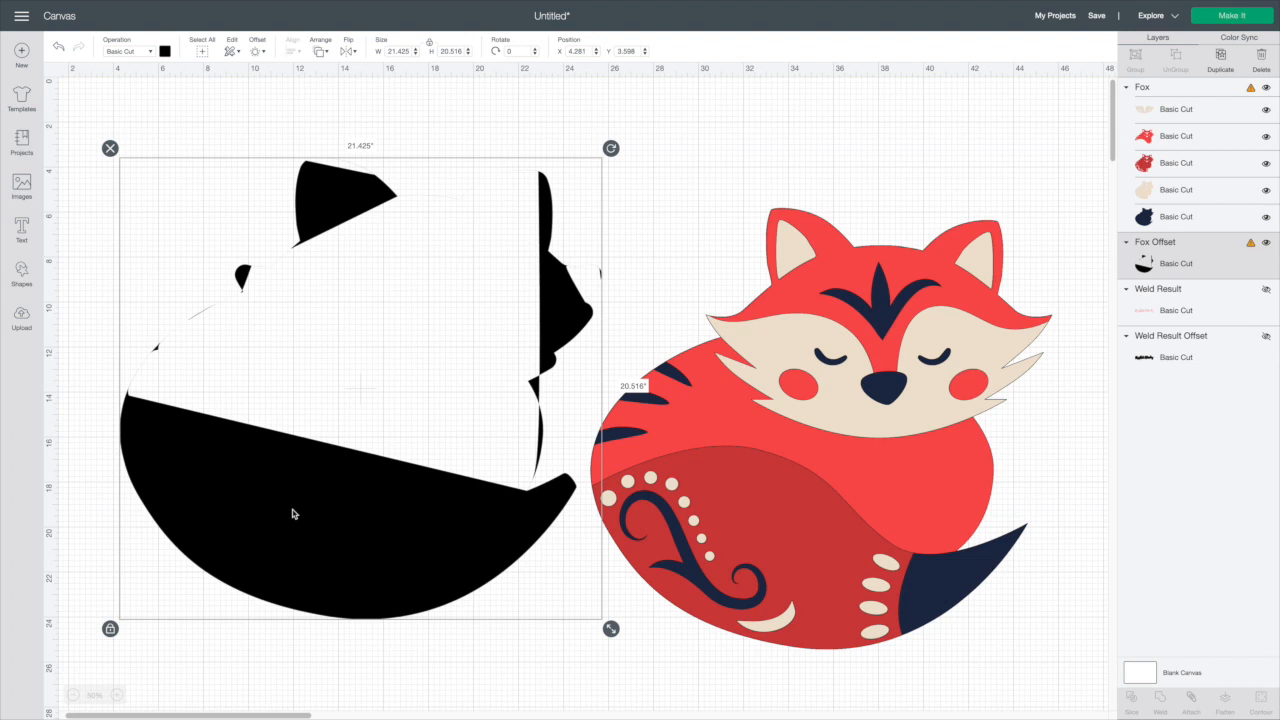
pyautogui.click(110, 148)
# Move the fox back and apply a 0.458 in offset to its navy layer alone
pyautogui.moveTo(768, 385); pyautogui.dragTo(467, 322)
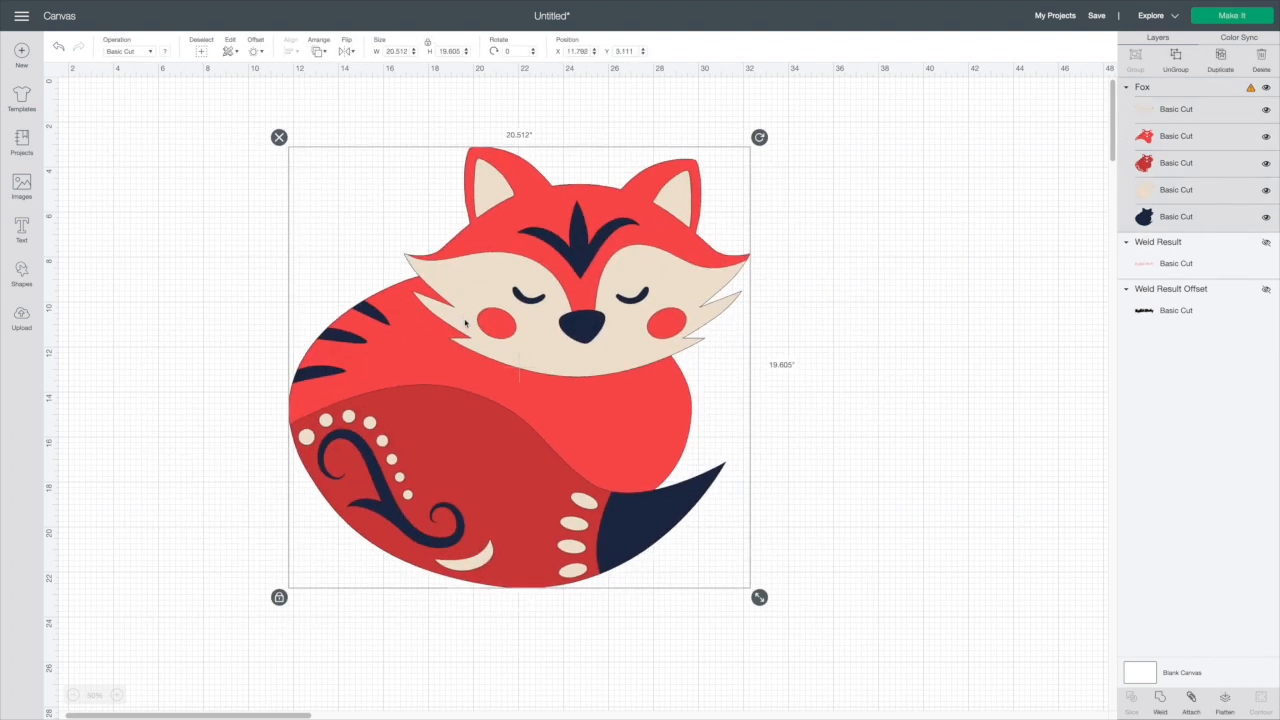
pyautogui.click(848, 322)
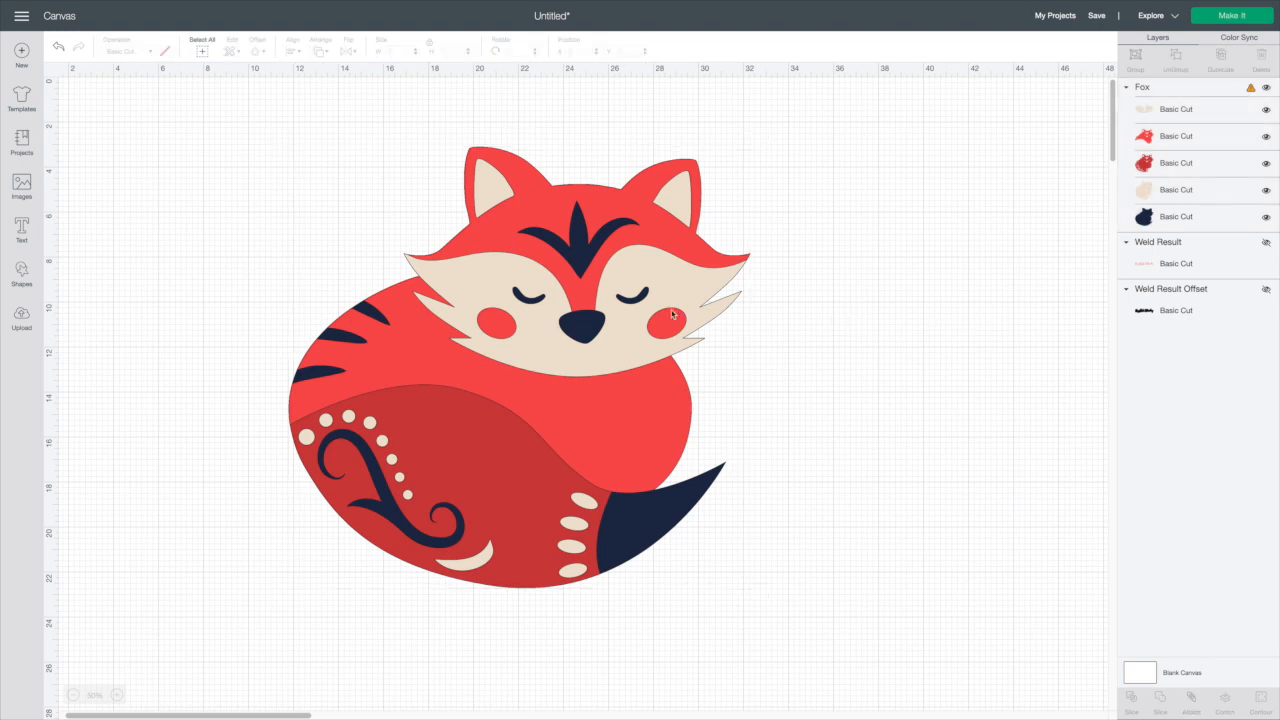
pyautogui.click(665, 312)
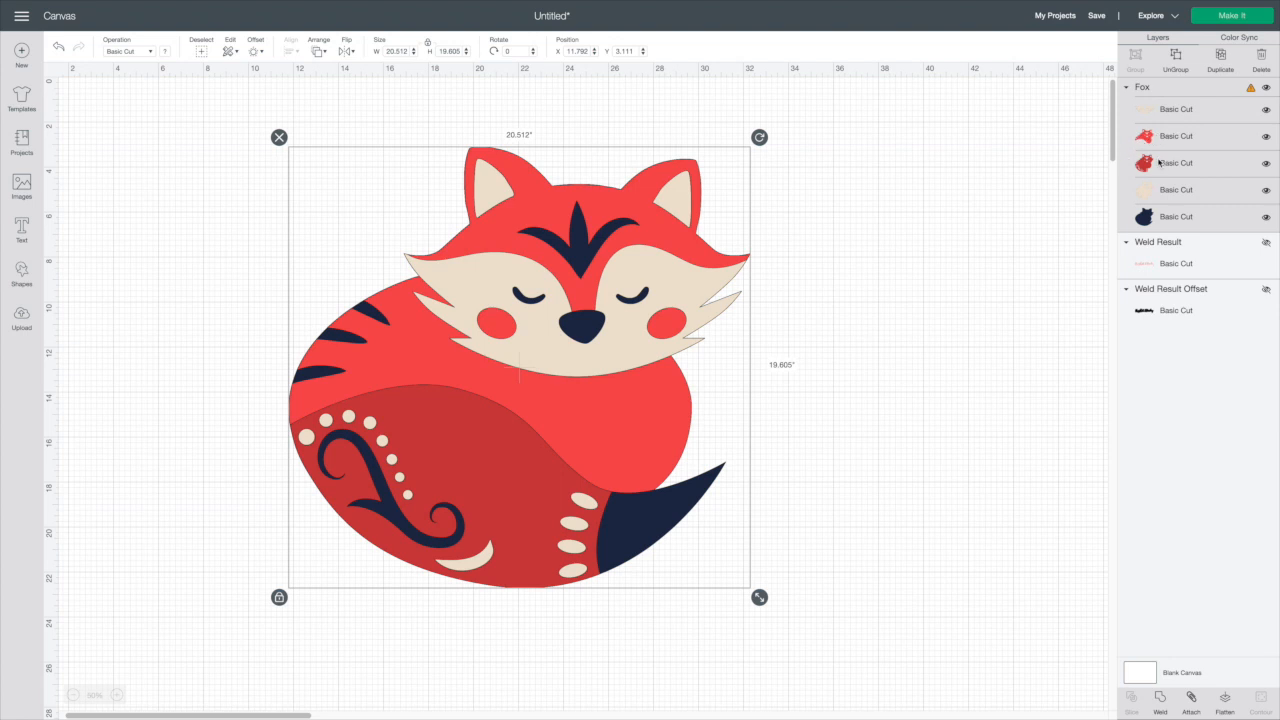
pyautogui.click(1160, 218)
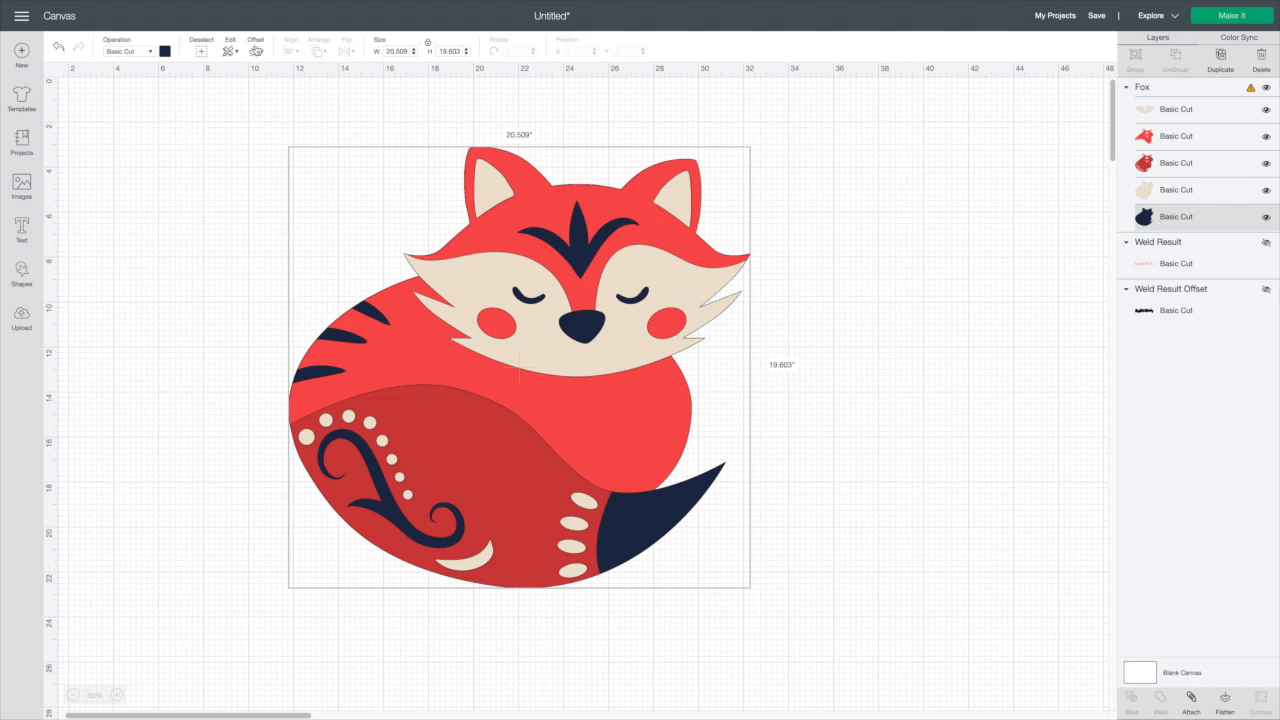
pyautogui.click(252, 52)
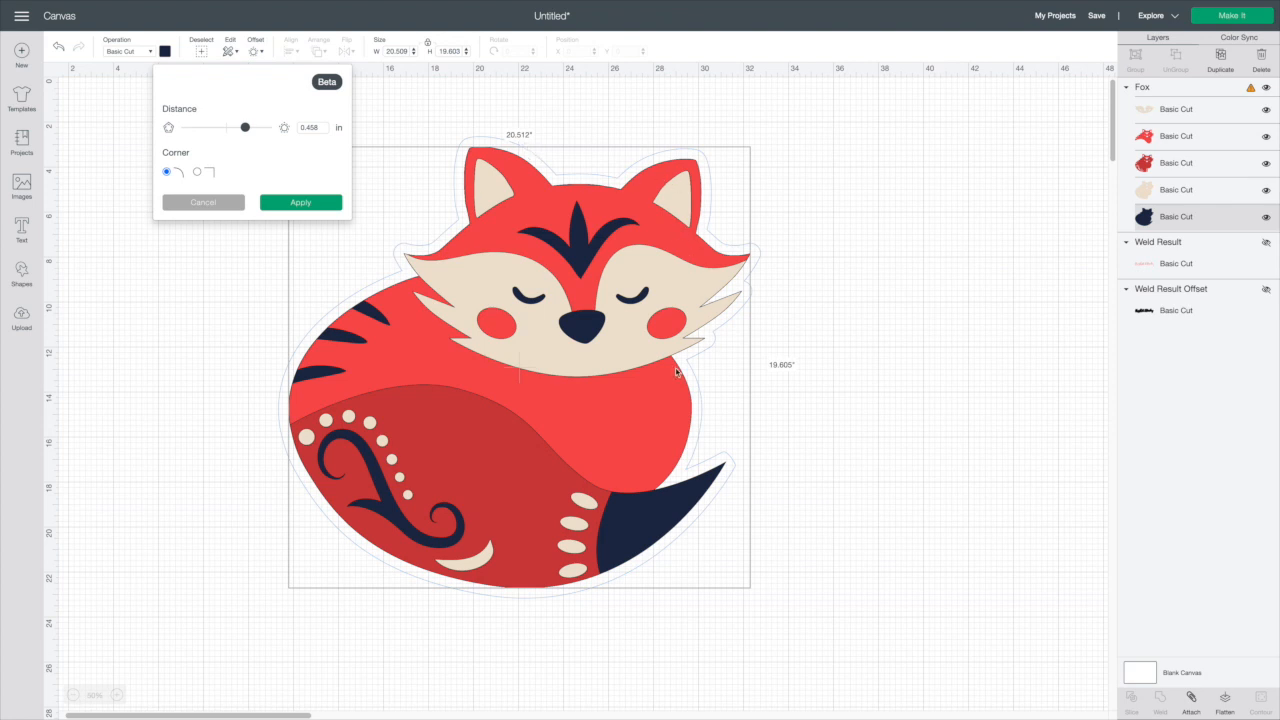
pyautogui.click(310, 203)
# Nudge the fox onto its offset, then select both and delete them
pyautogui.moveTo(493, 308)
pyautogui.mouseDown()
pyautogui.moveTo(885, 430)
pyautogui.moveTo(706, 425)
pyautogui.moveTo(497, 303)
pyautogui.mouseUp()
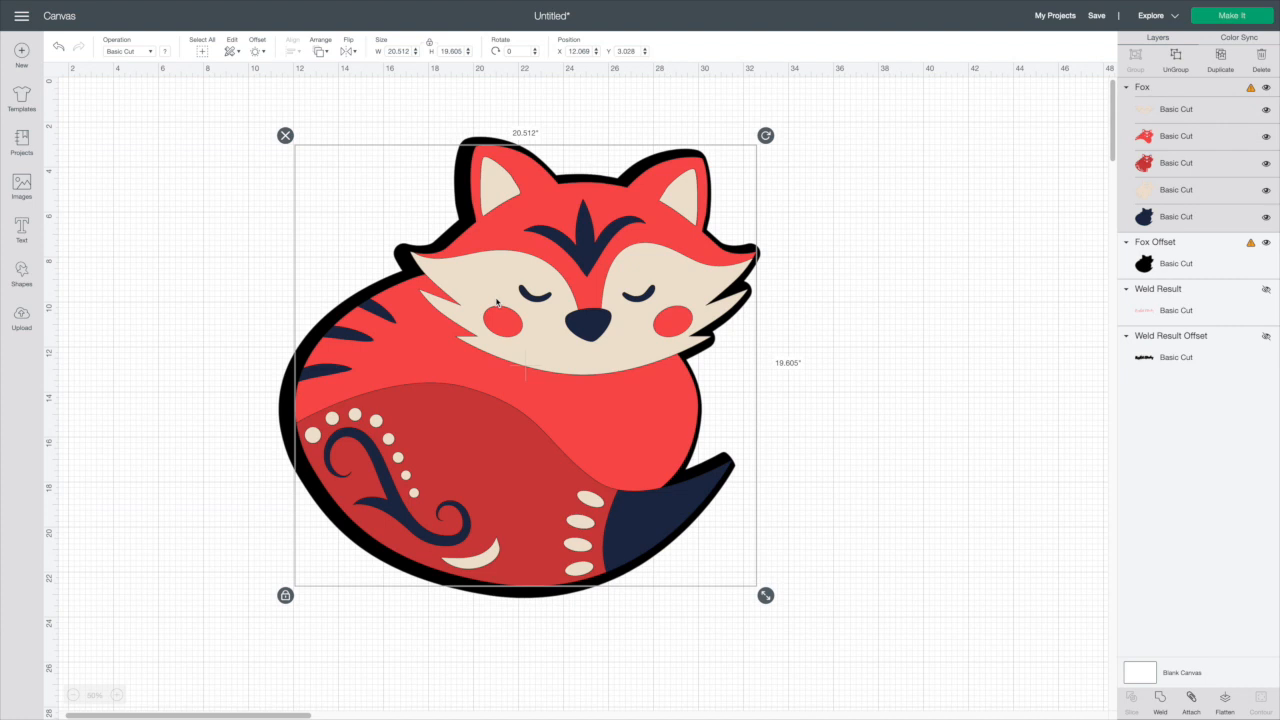
pyautogui.moveTo(591, 265)
pyautogui.mouseDown()
pyautogui.moveTo(1083, 355)
pyautogui.moveTo(760, 312)
pyautogui.moveTo(584, 264)
pyautogui.mouseUp()
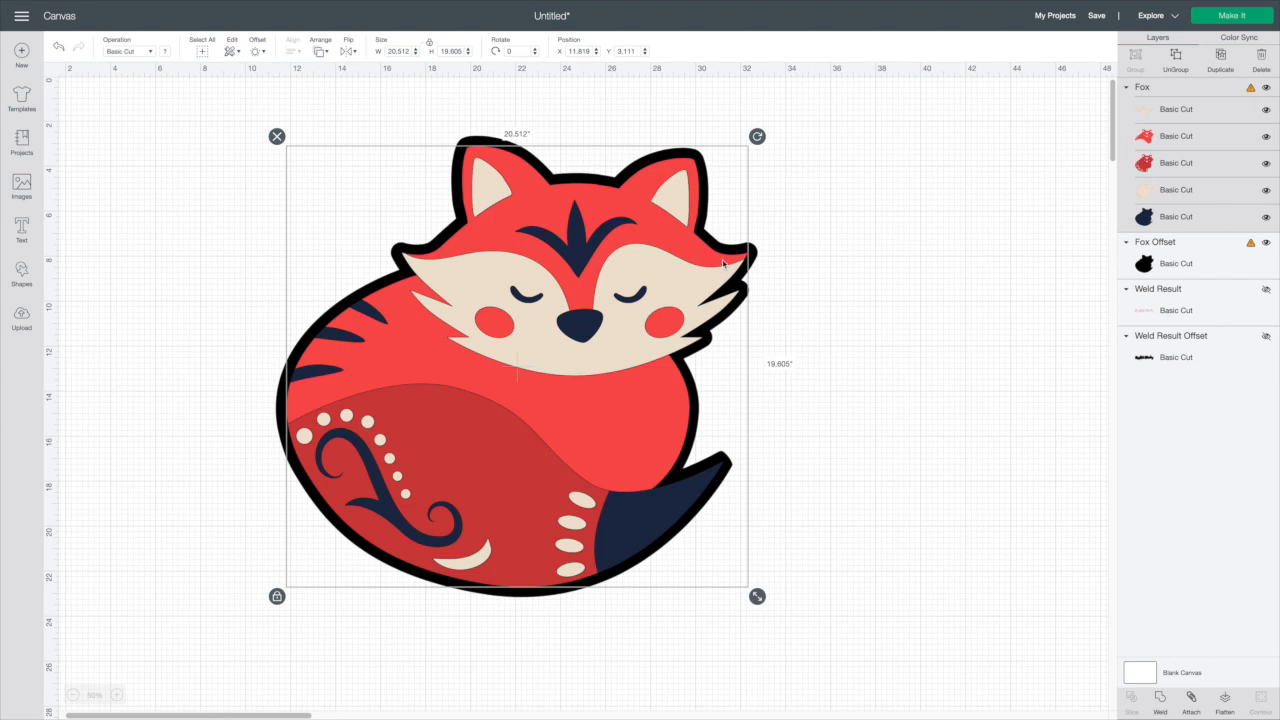
pyautogui.moveTo(291, 102); pyautogui.dragTo(612, 472)
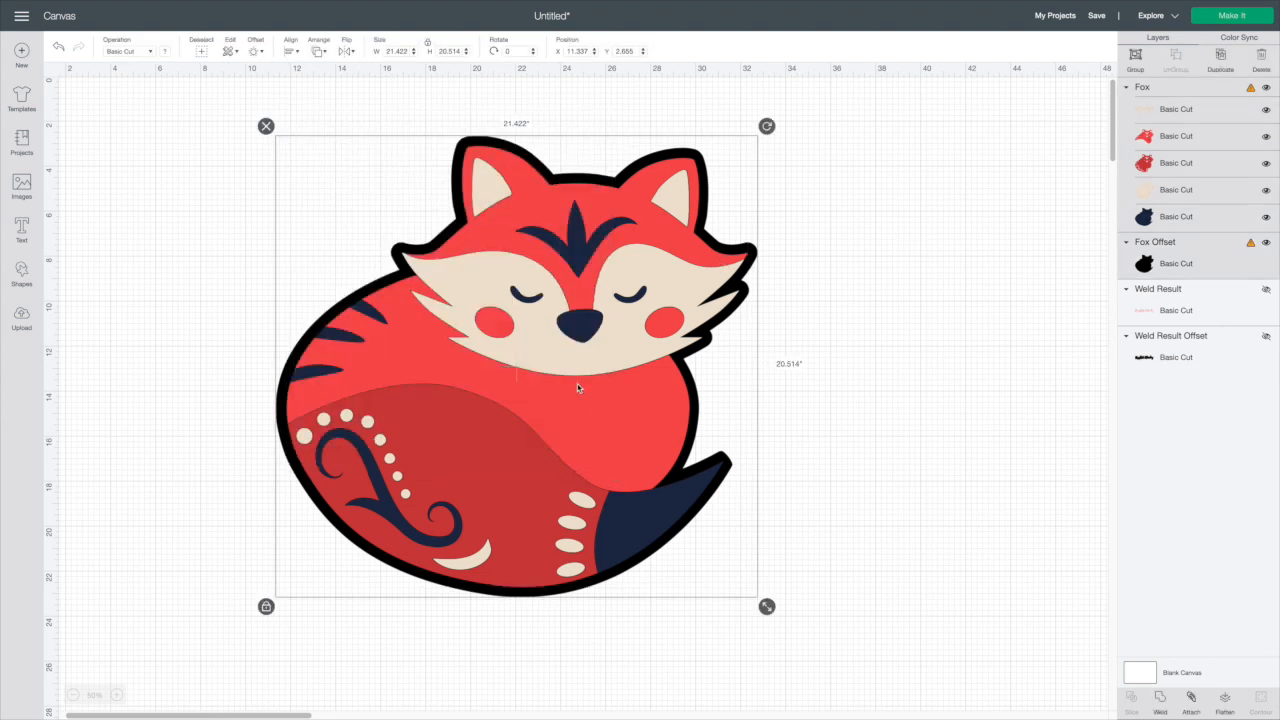
pyautogui.press('Delete')
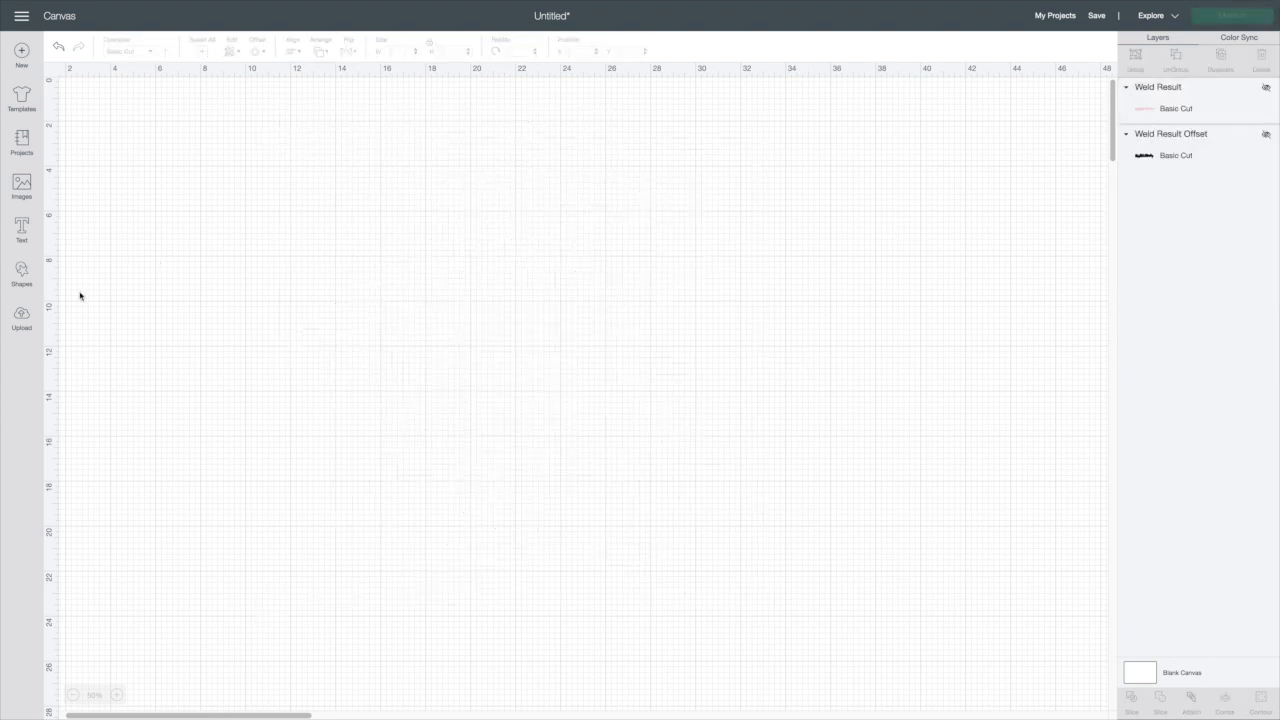
# Search images for Thank you and insert the sunburst script and the bold block-letter Thank You designs
pyautogui.click(18, 196)
pyautogui.click(384, 91)
pyautogui.write('Thank you')
pyautogui.press('Return')
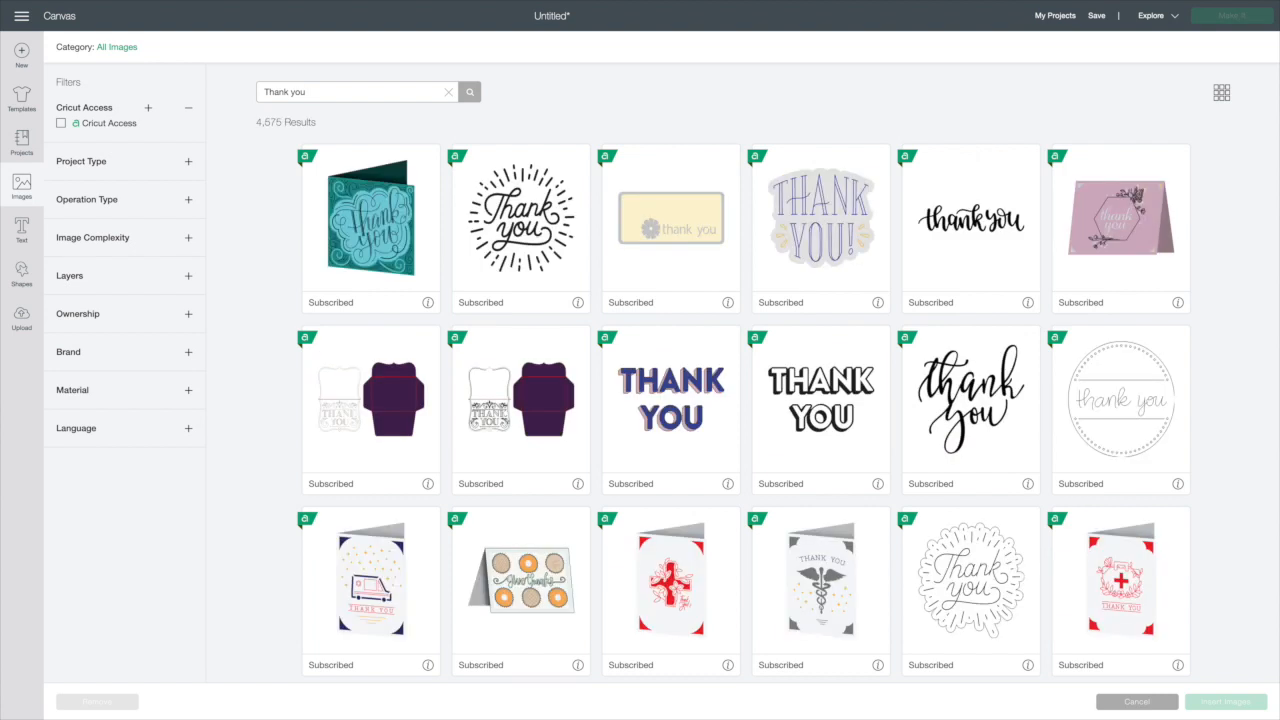
pyautogui.click(520, 191)
pyautogui.click(818, 405)
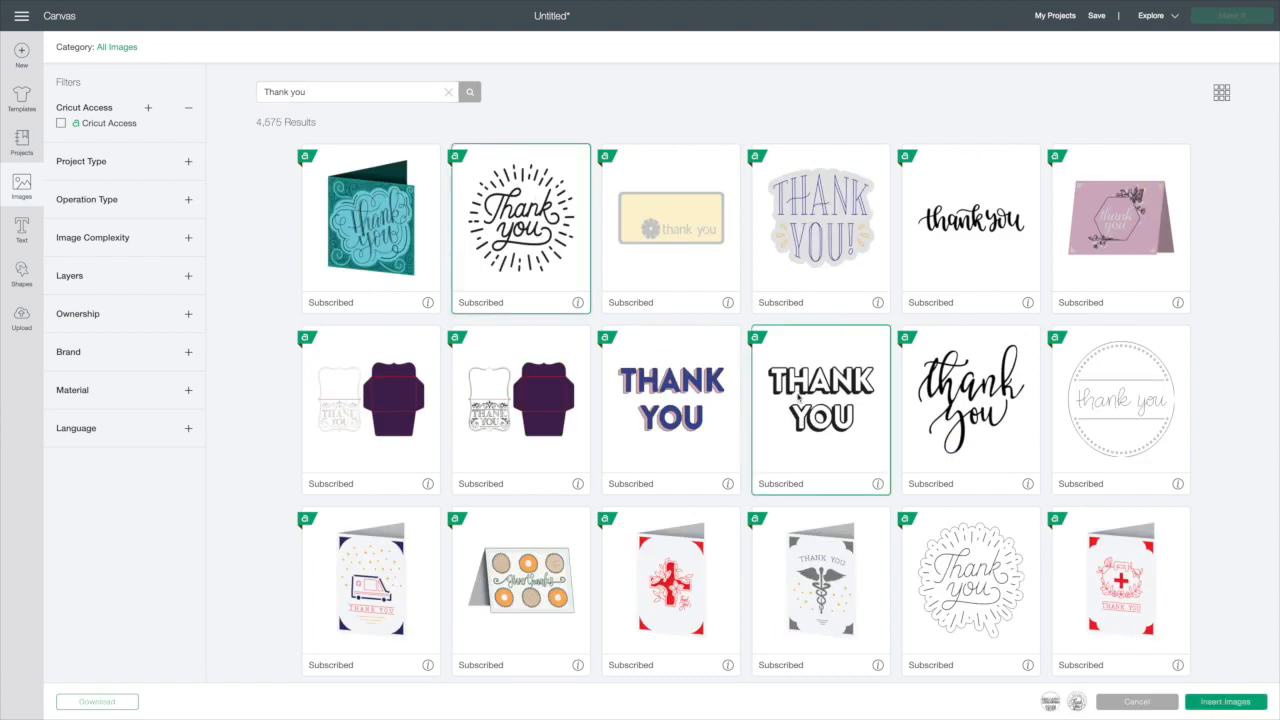
pyautogui.click(1250, 706)
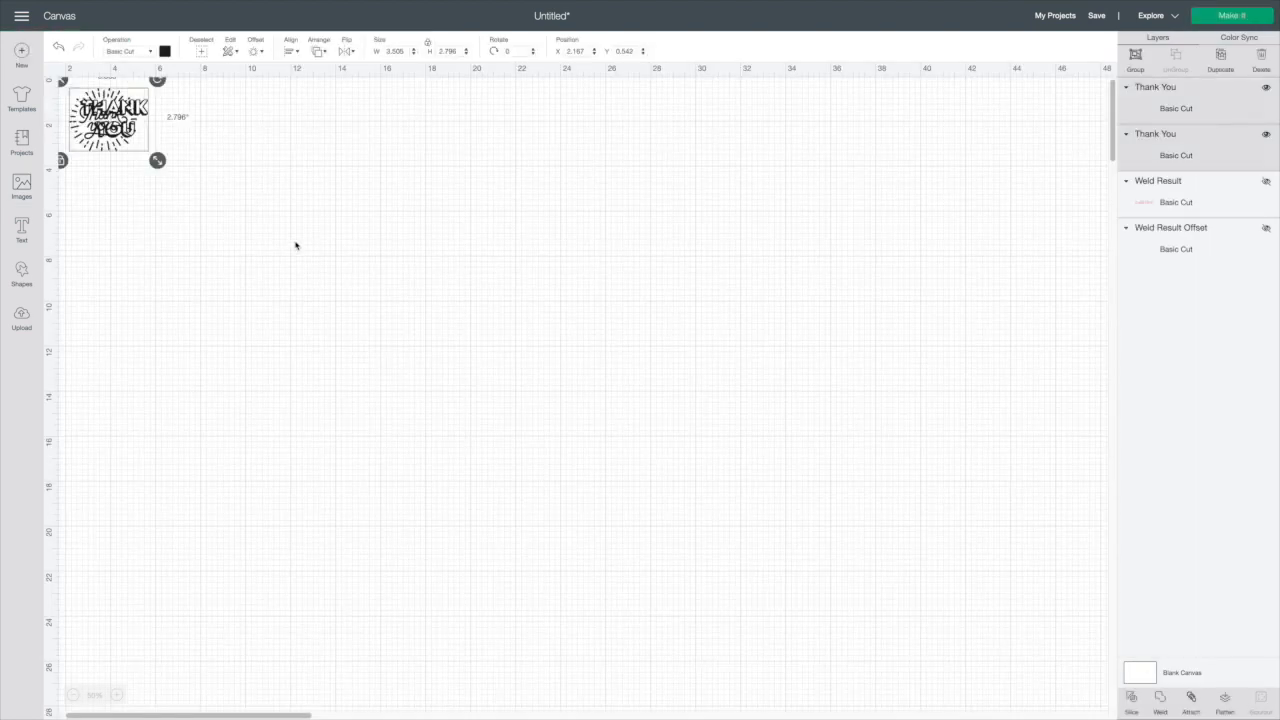
# Enlarge the Thank You designs to about 24 in wide and move the block-letter one aside
pyautogui.moveTo(157, 160); pyautogui.dragTo(709, 600)
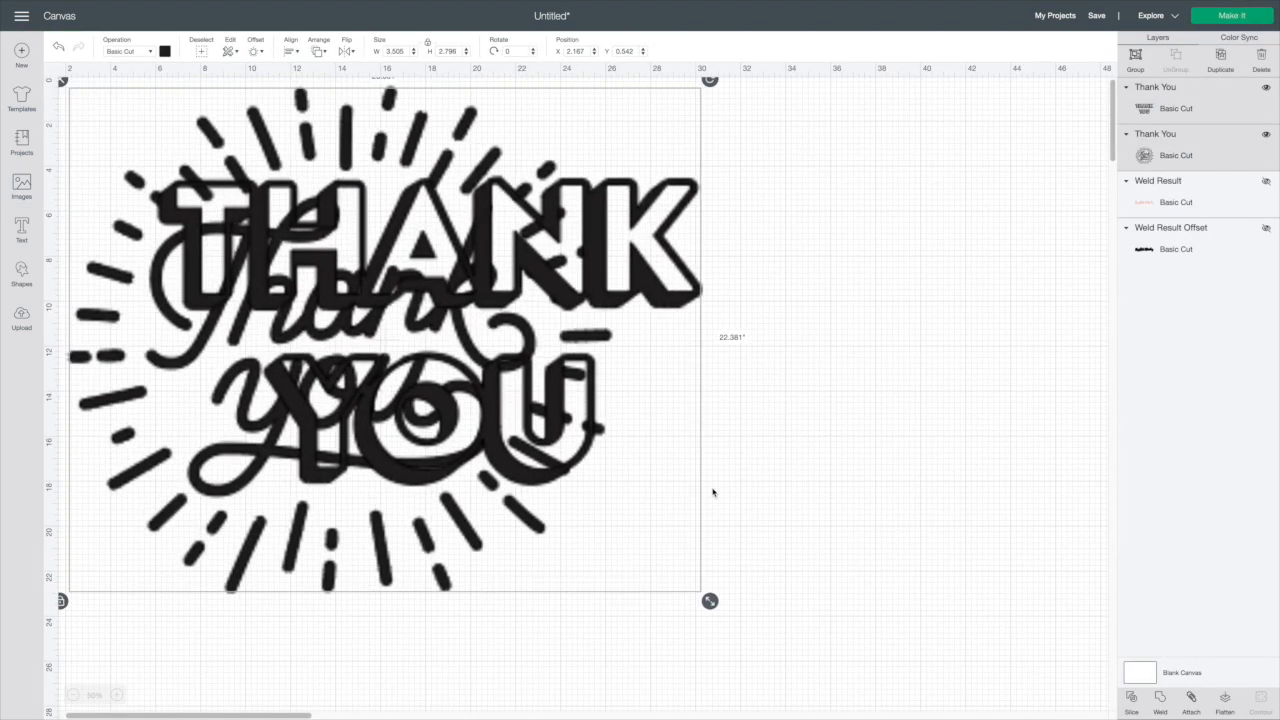
pyautogui.moveTo(633, 284); pyautogui.dragTo(940, 346)
pyautogui.click(909, 357)
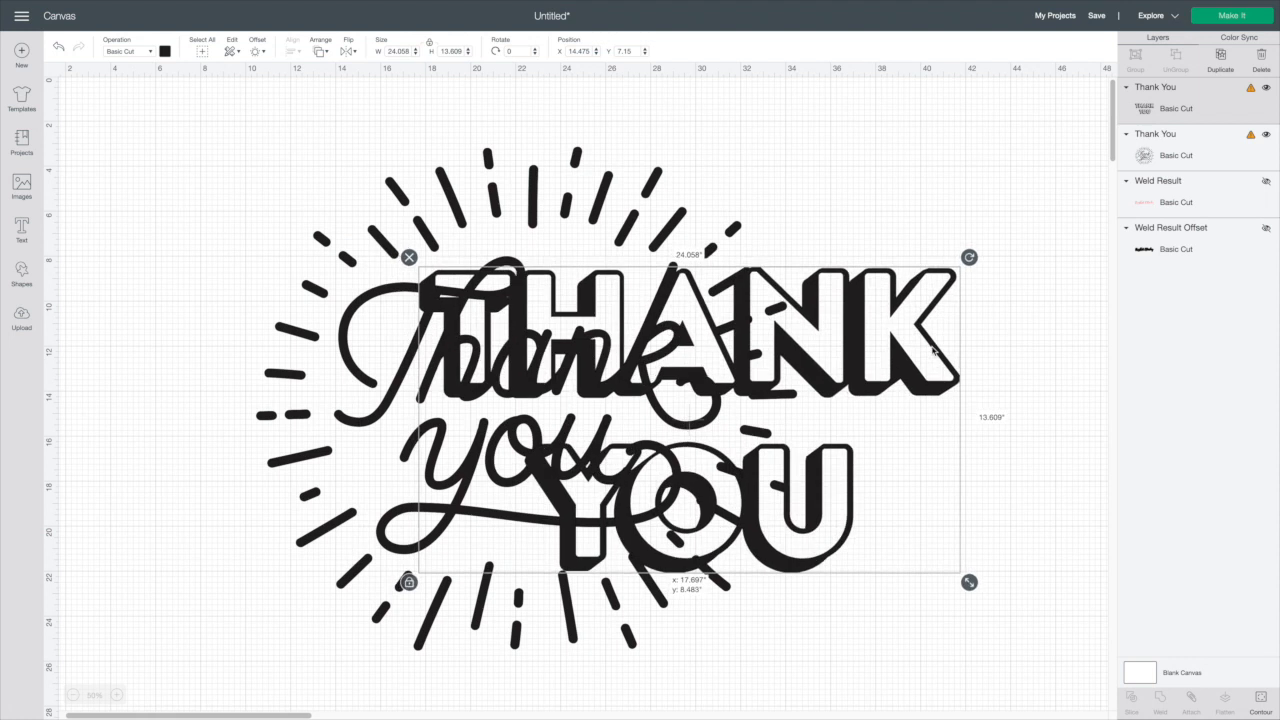
# Hide the block-letter Thank You layer and nudge the sunburst script Thank You design slightly
pyautogui.click(1266, 87)
pyautogui.moveTo(621, 304); pyautogui.dragTo(651, 296)
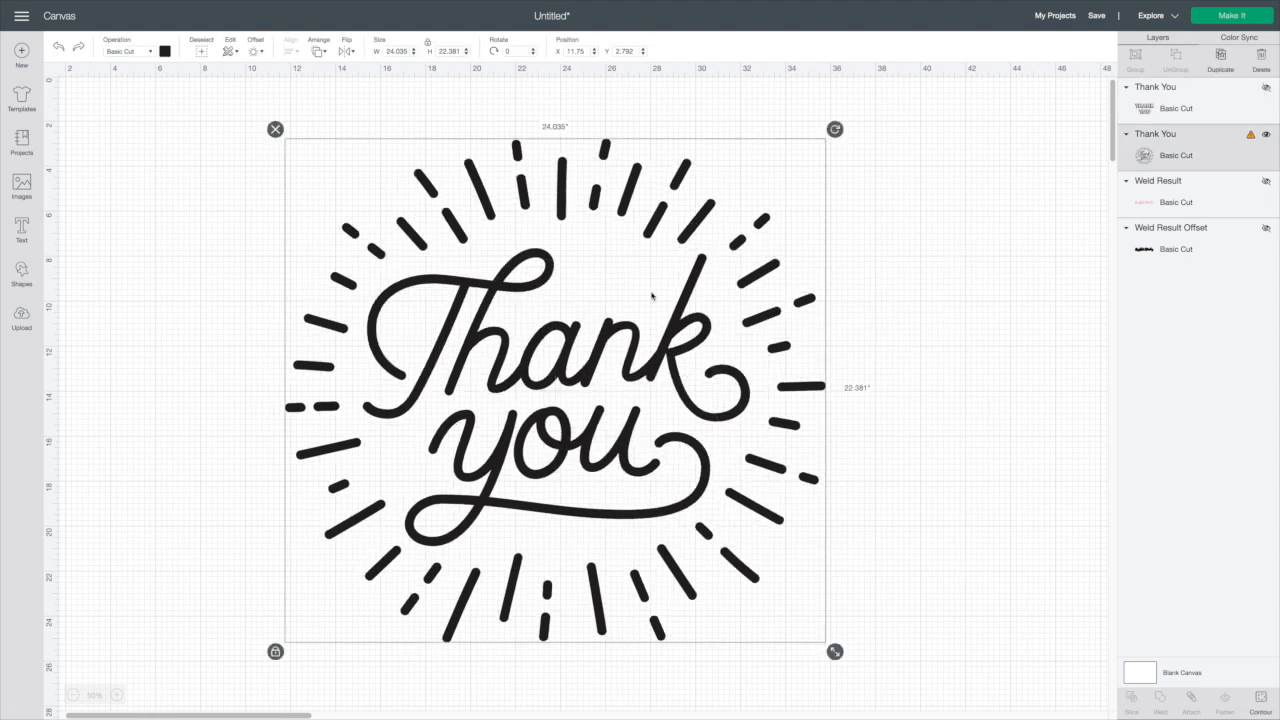
# Apply a 1 in rounded offset to the sunburst script Thank You design
pyautogui.click(256, 53)
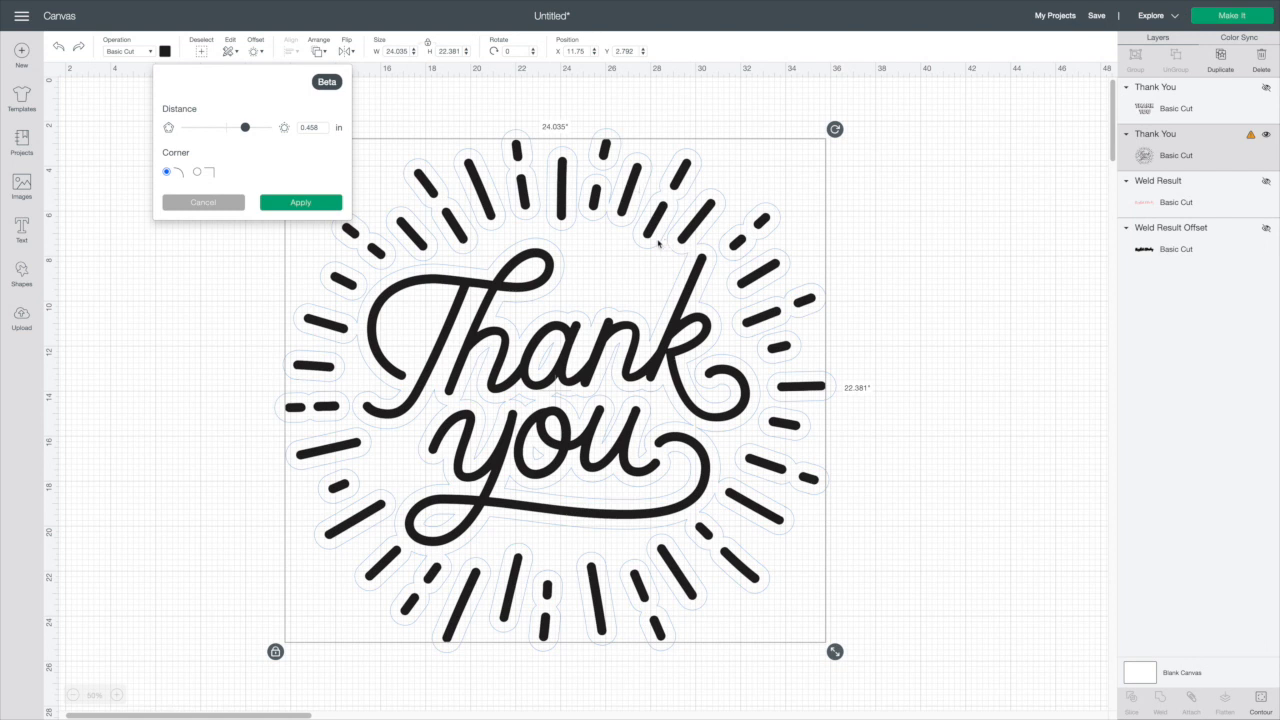
pyautogui.moveTo(245, 128); pyautogui.dragTo(267, 128)
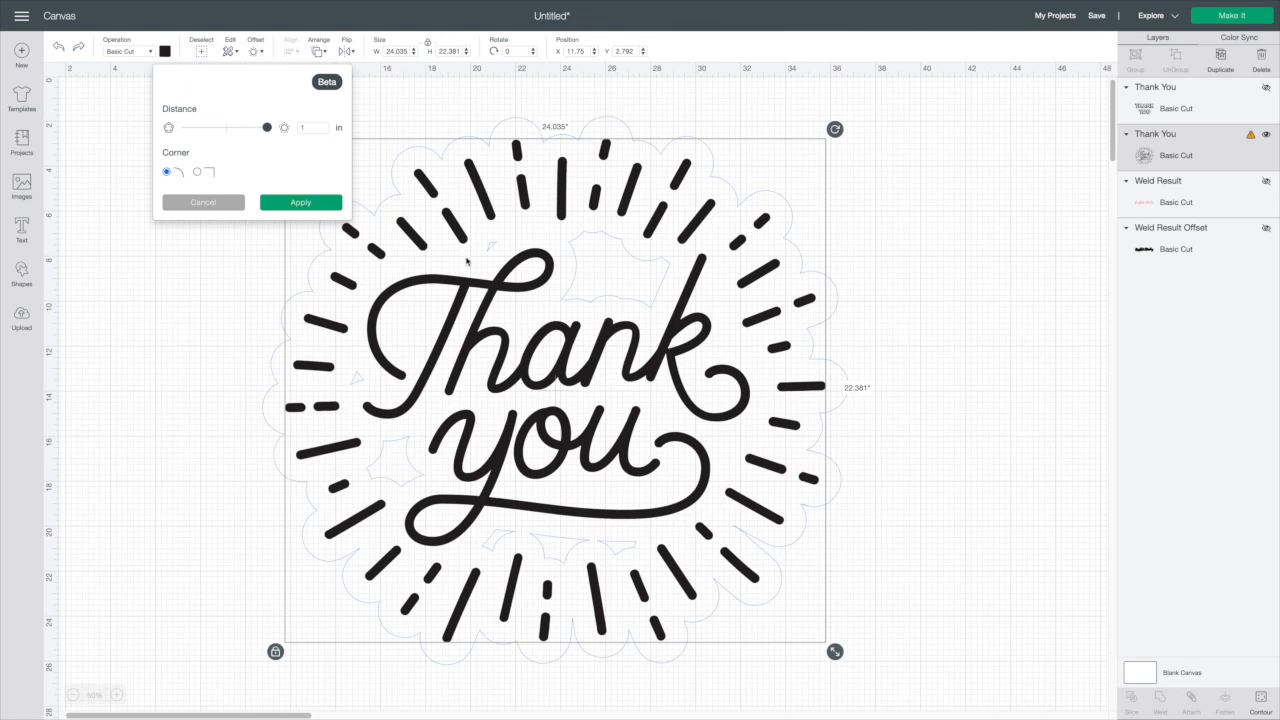
pyautogui.click(312, 205)
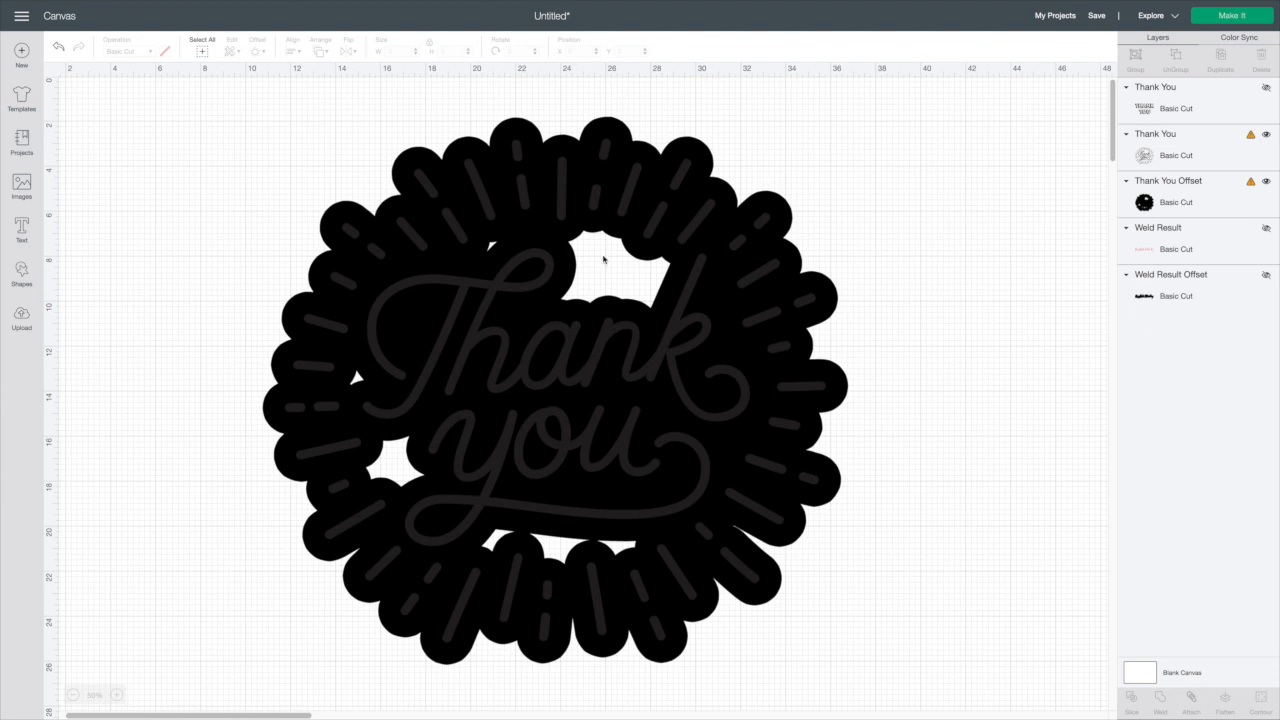
# Hide all inner contours of the Thank You offset so it becomes one solid backing
pyautogui.click(1132, 202)
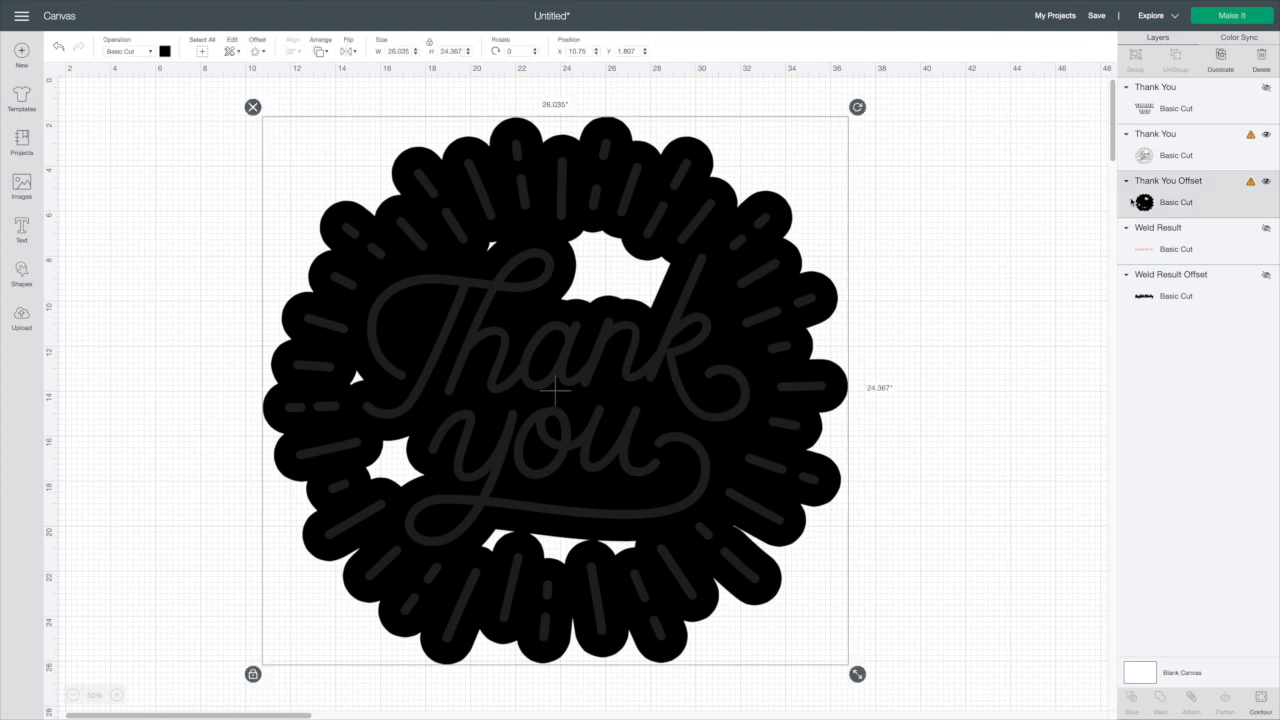
pyautogui.click(1259, 704)
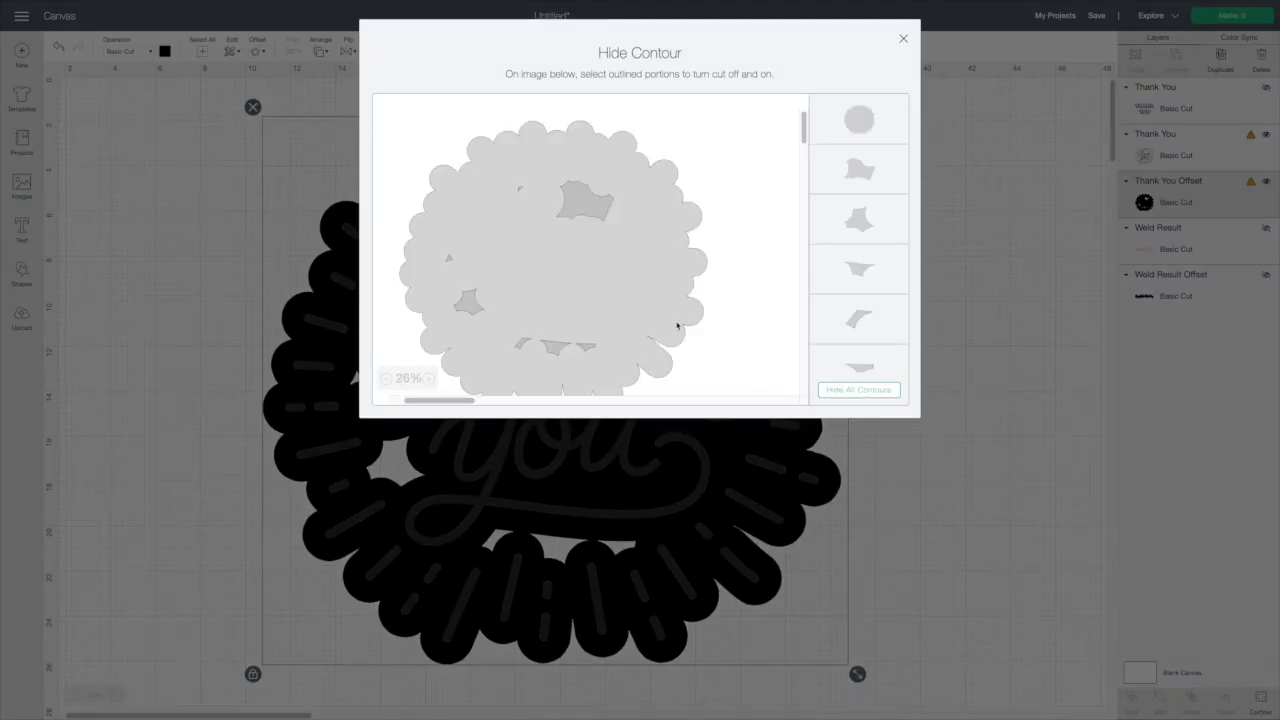
pyautogui.click(851, 390)
pyautogui.click(903, 40)
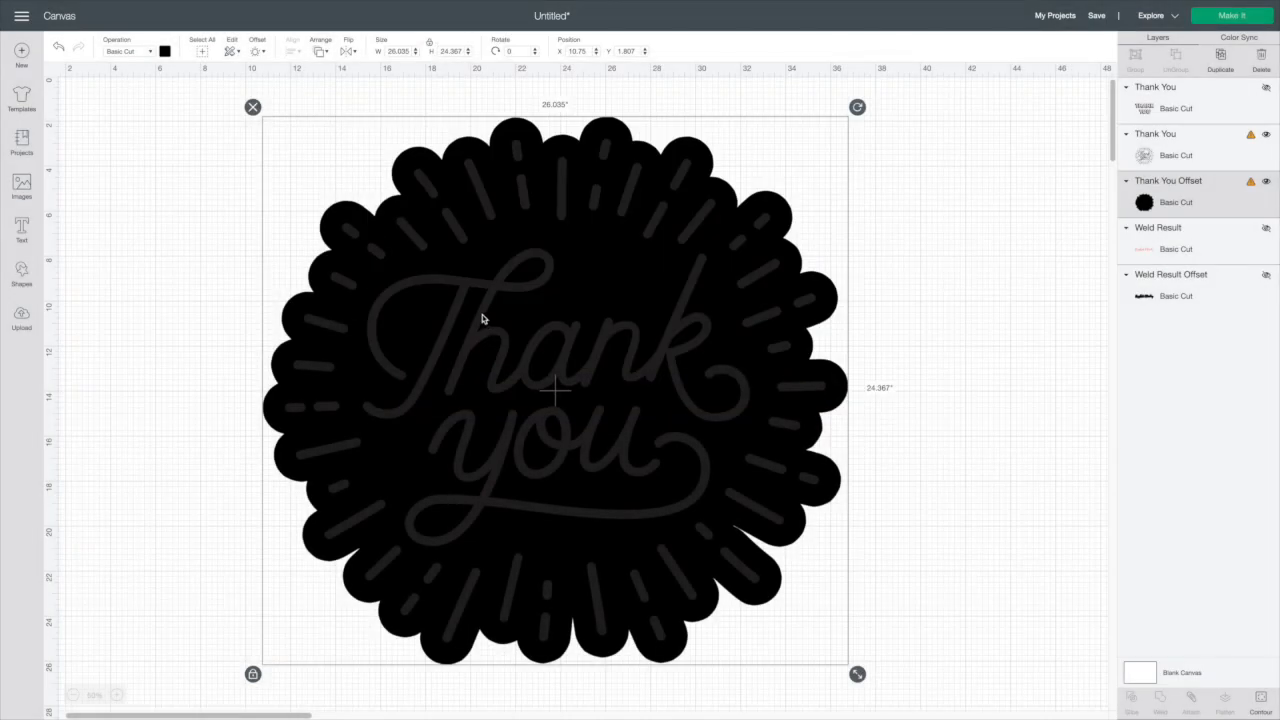
# Change the Thank You offset's colour to pink
pyautogui.click(165, 51)
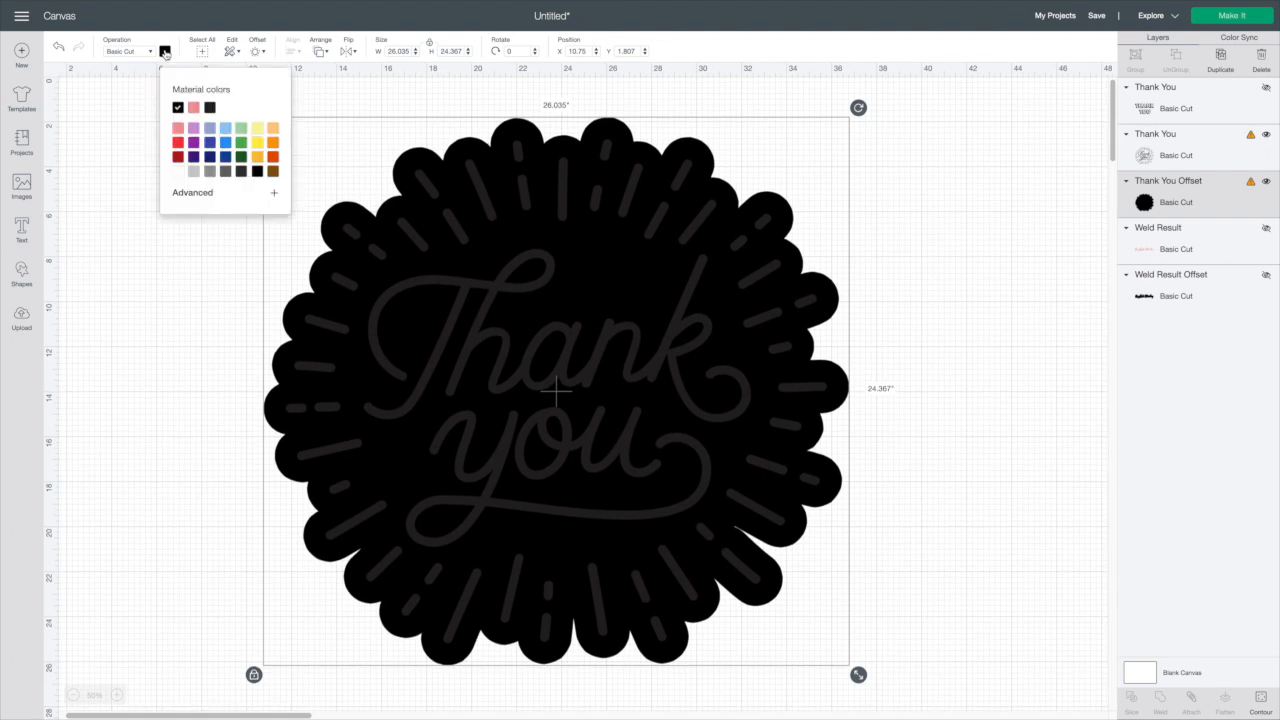
pyautogui.click(194, 108)
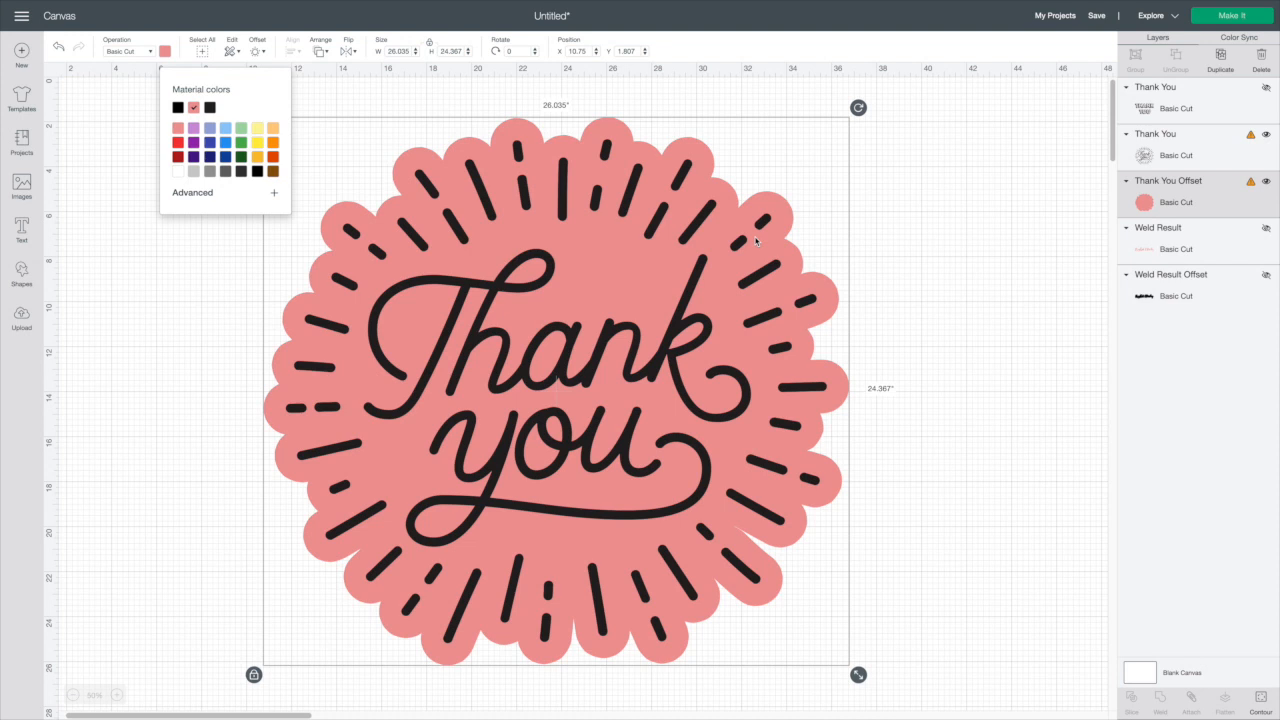
pyautogui.scroll(-1, 810, 247)
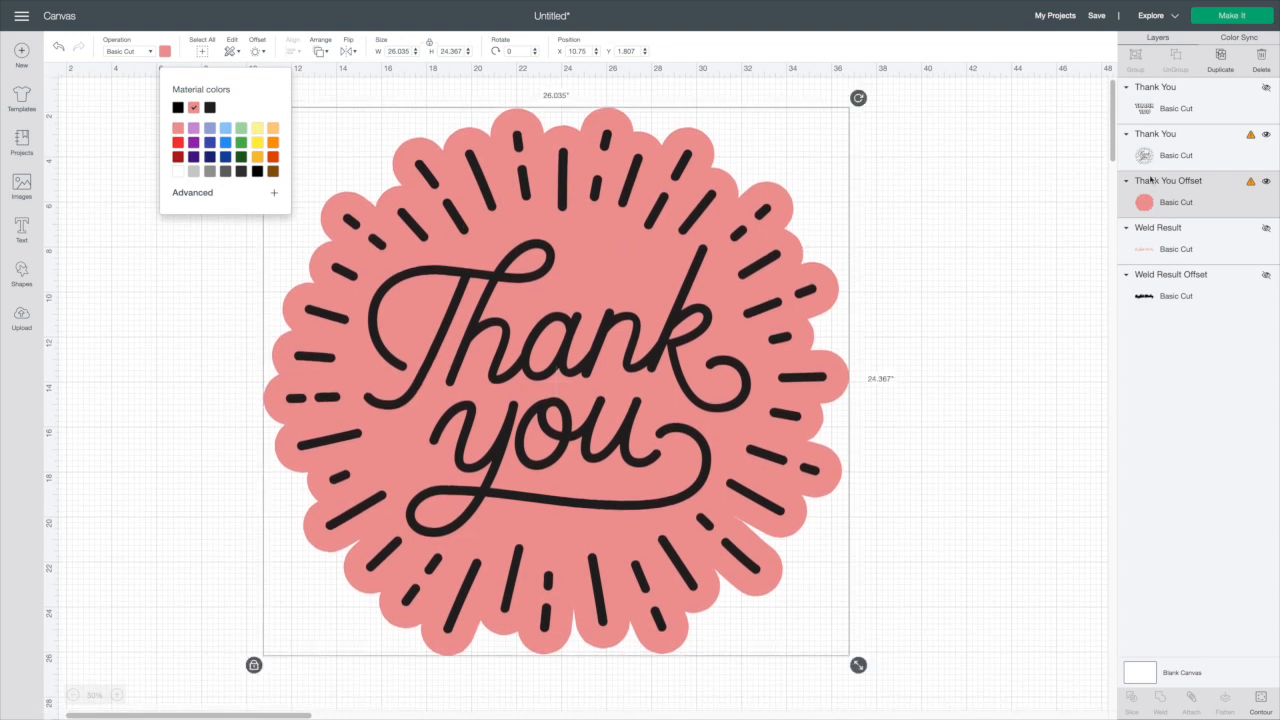
# Set the sunburst script Thank You layer's operation to Medium Foil
pyautogui.click(1151, 147)
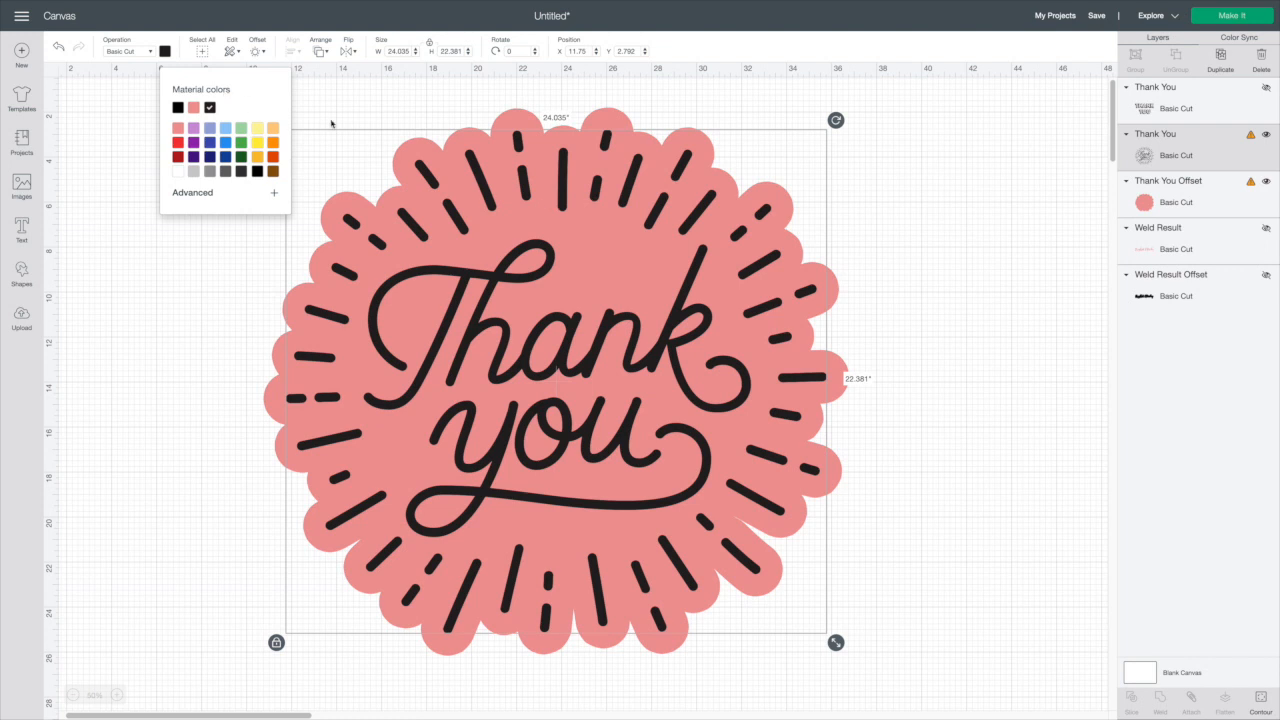
pyautogui.click(79, 169)
pyautogui.click(1142, 160)
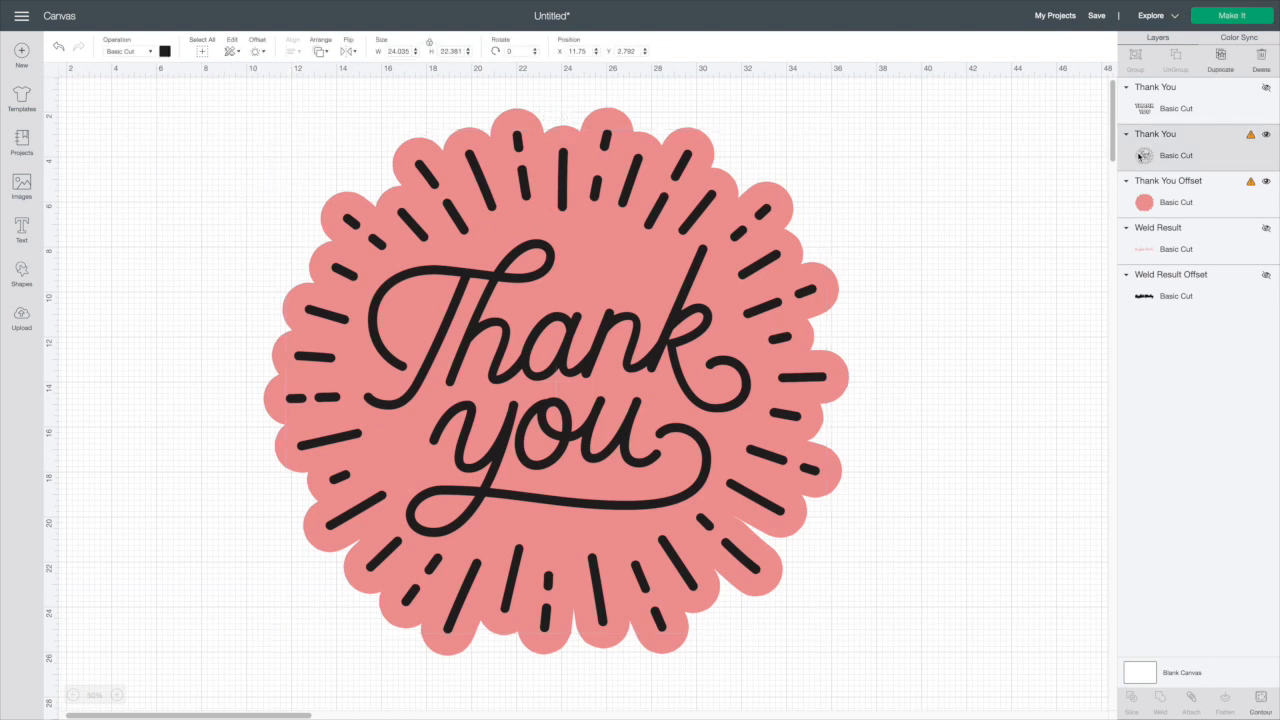
pyautogui.click(149, 52)
pyautogui.moveTo(138, 142)
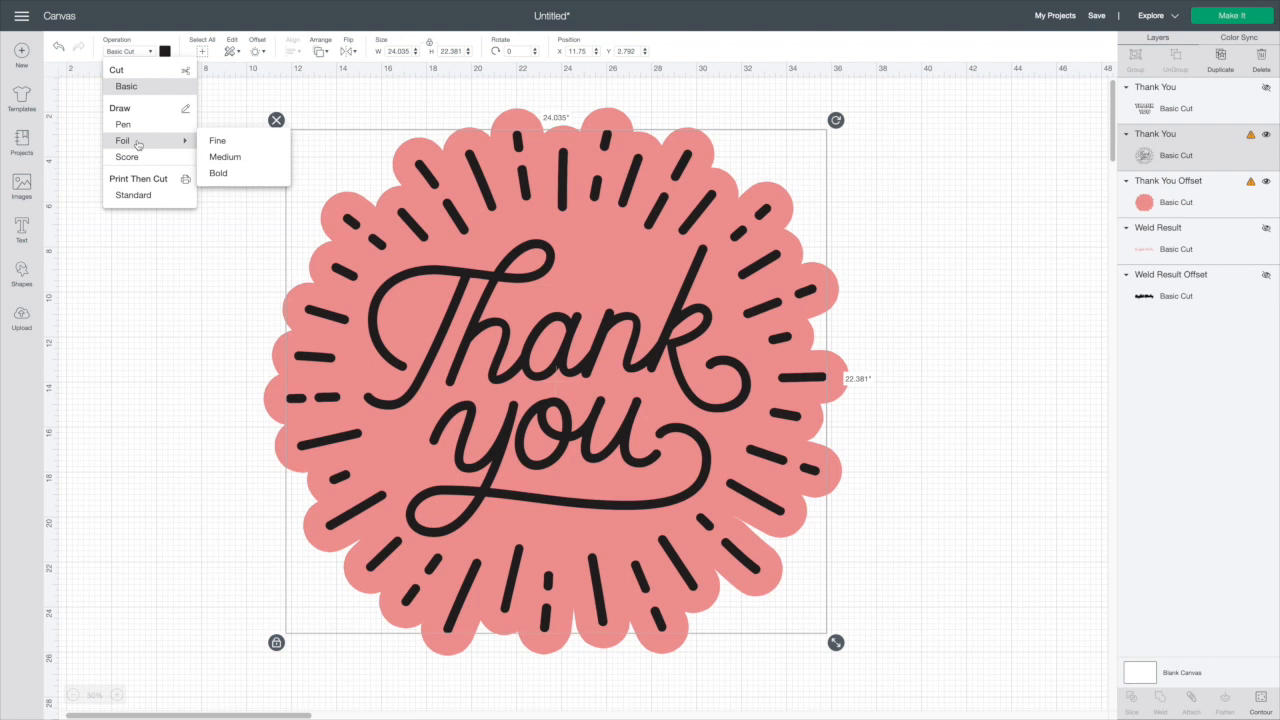
pyautogui.click(226, 157)
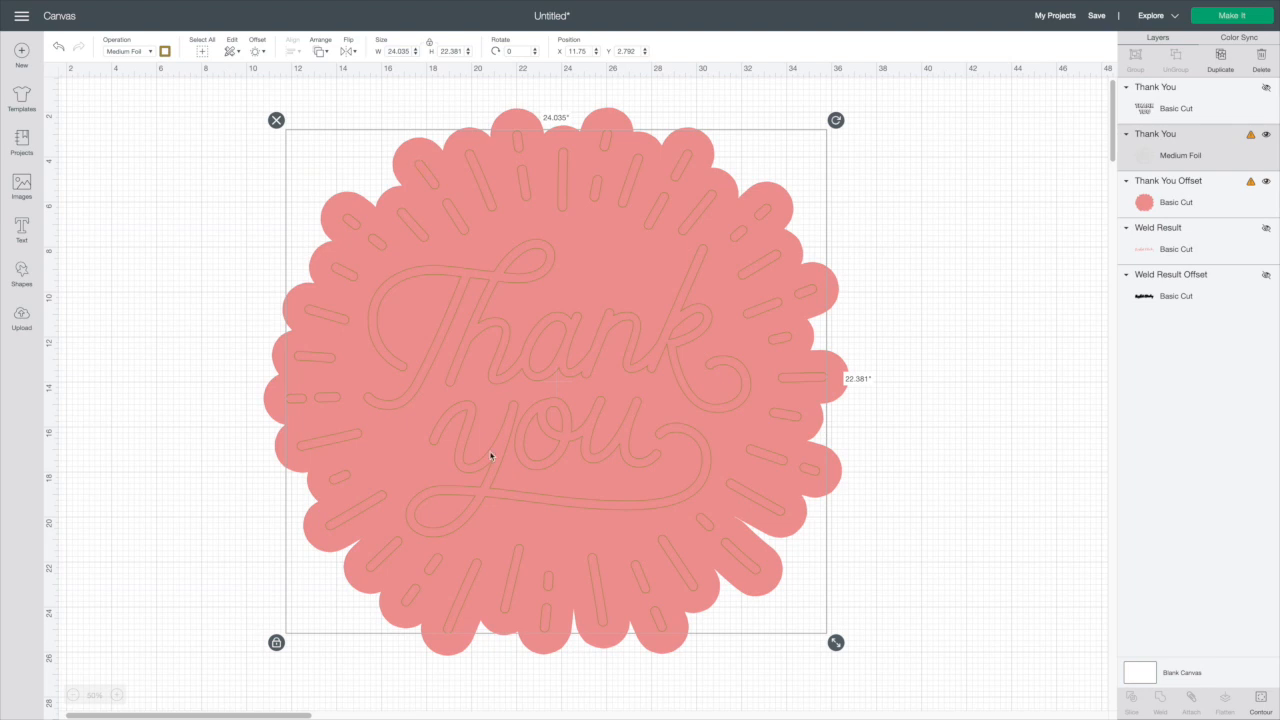
pyautogui.click(229, 117)
pyautogui.moveTo(476, 265); pyautogui.dragTo(509, 285)
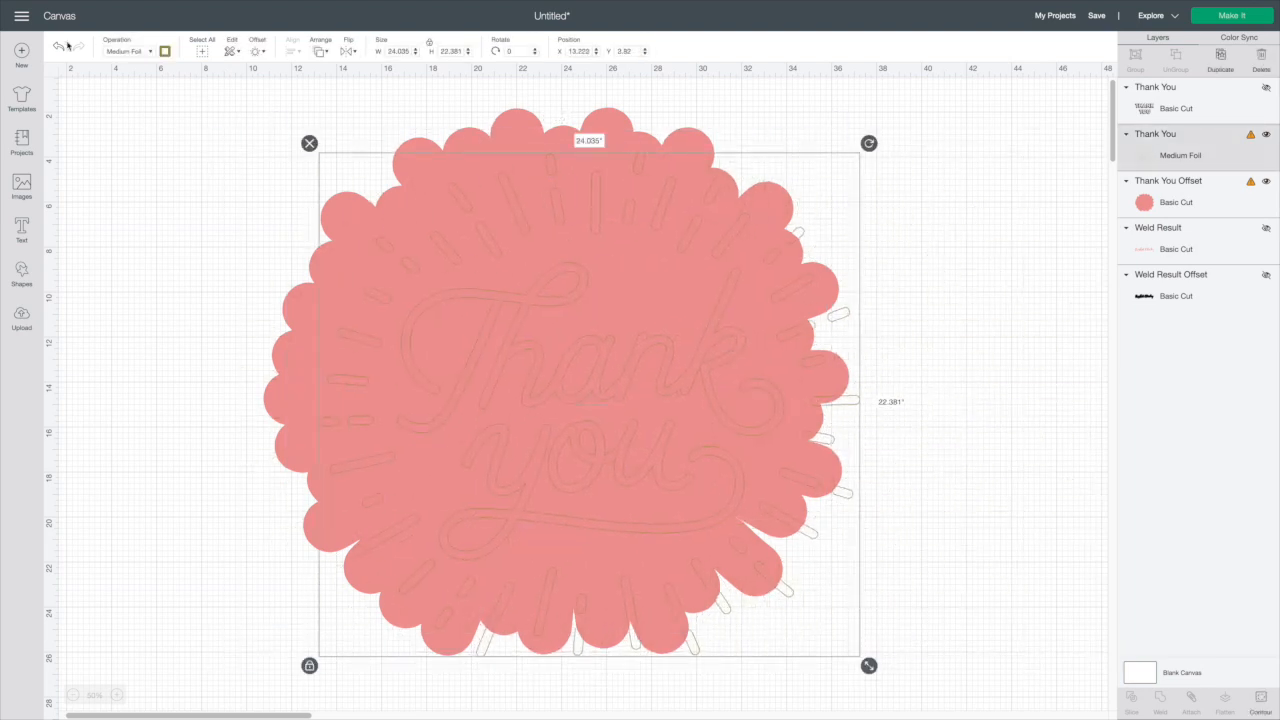
pyautogui.click(58, 47)
pyautogui.moveTo(385, 172); pyautogui.dragTo(738, 431)
pyautogui.hotkey('ctrl', 'z')
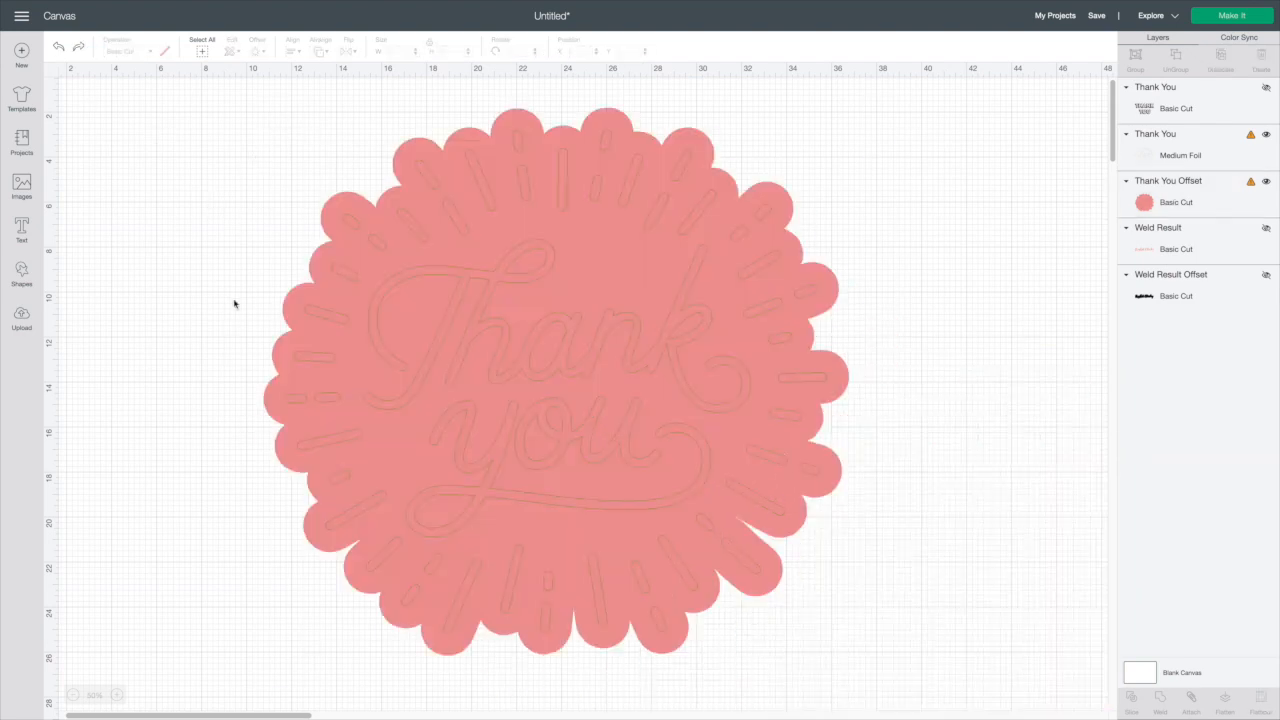
# Attach the foil Thank You design to its pink offset, then delete the attached design
pyautogui.click(203, 50)
pyautogui.click(1191, 698)
pyautogui.moveTo(527, 269)
pyautogui.mouseDown()
pyautogui.moveTo(497, 283)
pyautogui.moveTo(518, 289)
pyautogui.mouseUp()
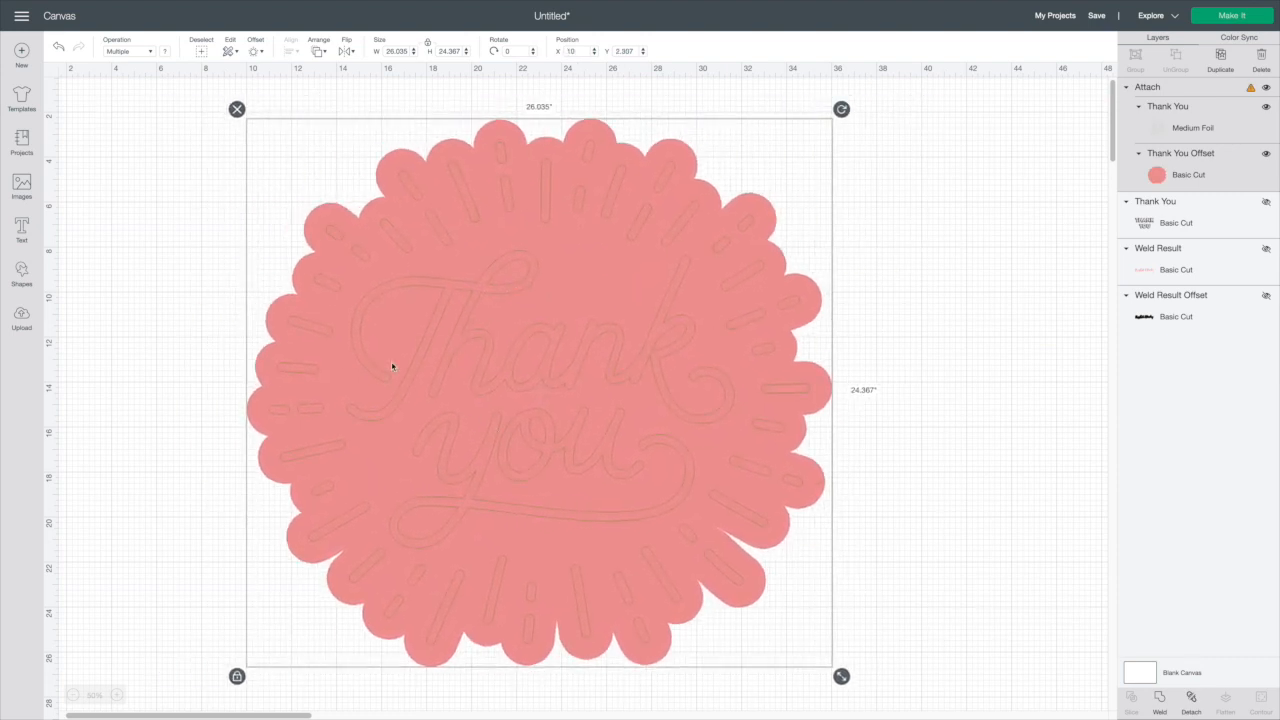
pyautogui.click(236, 109)
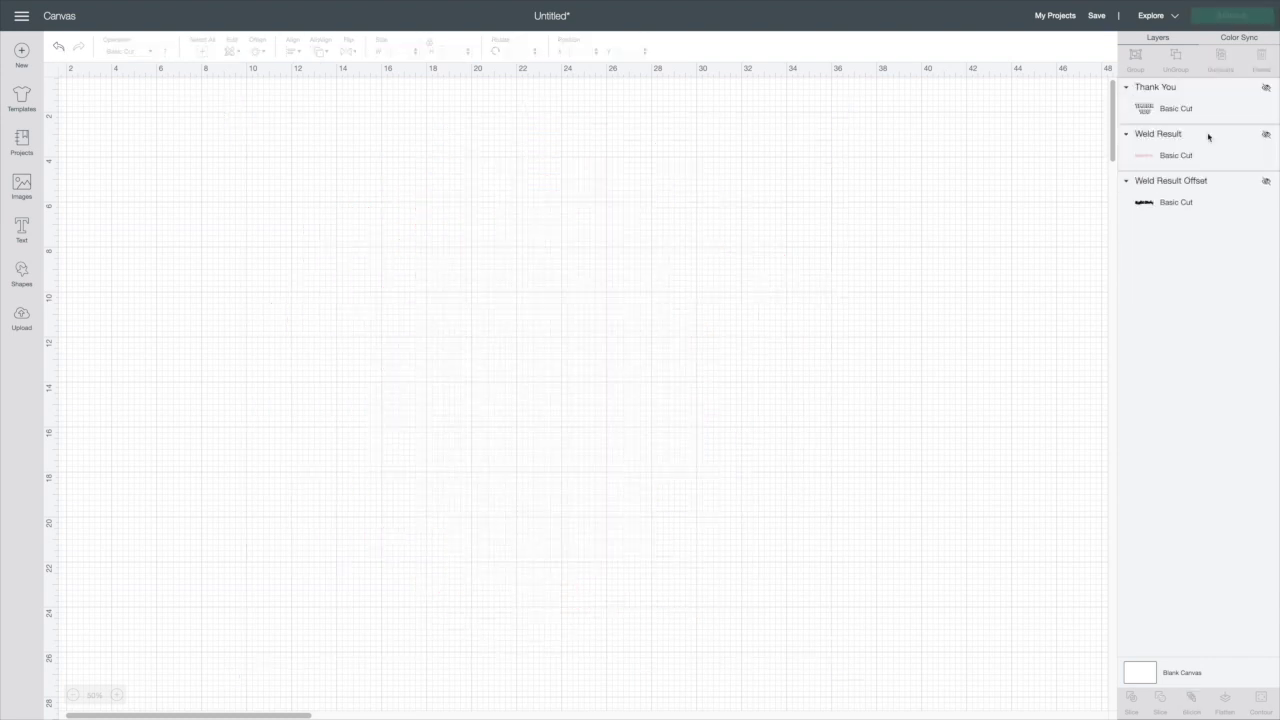
# Unhide the block-letter Thank You and apply a 0.819 in rounded offset to it
pyautogui.click(1266, 88)
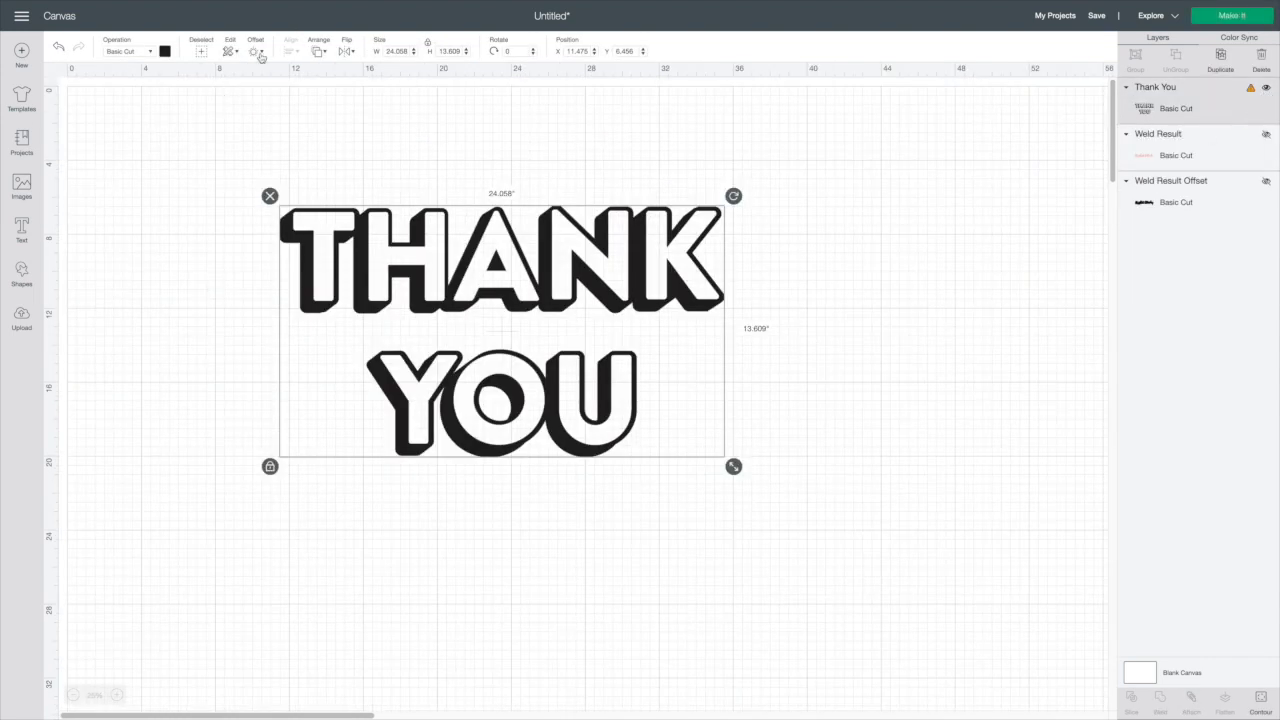
pyautogui.click(257, 52)
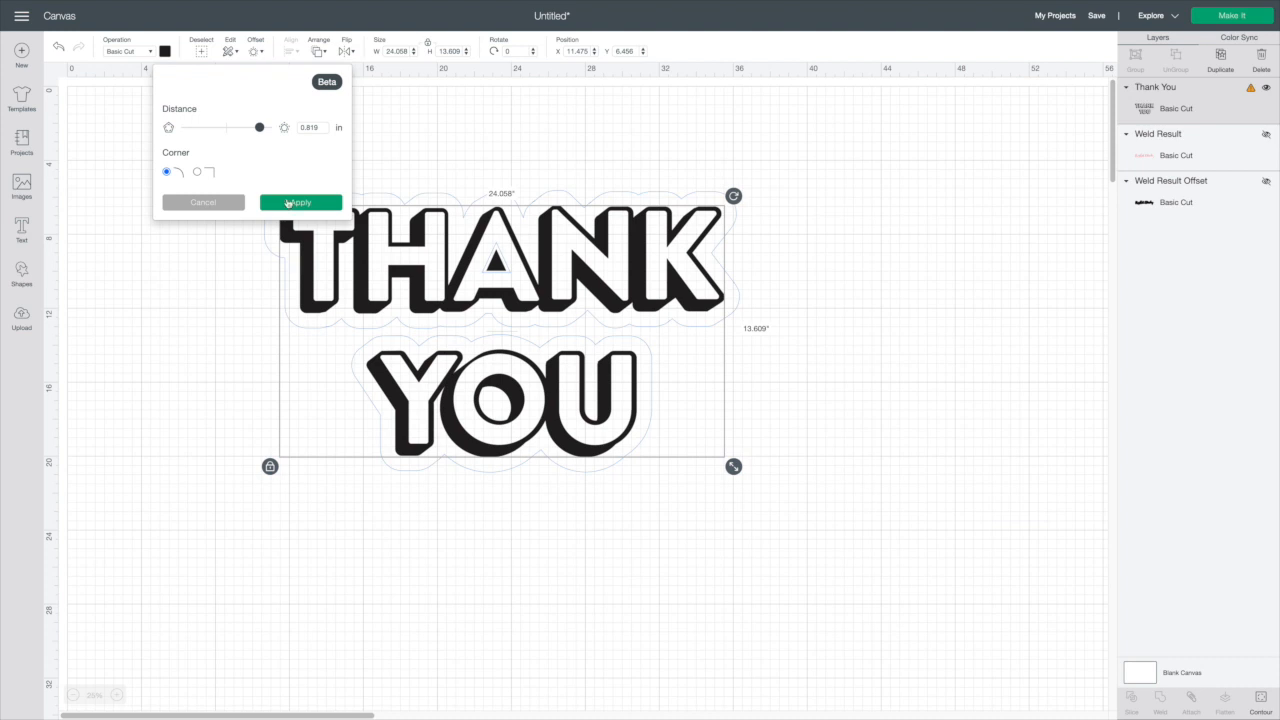
pyautogui.click(288, 203)
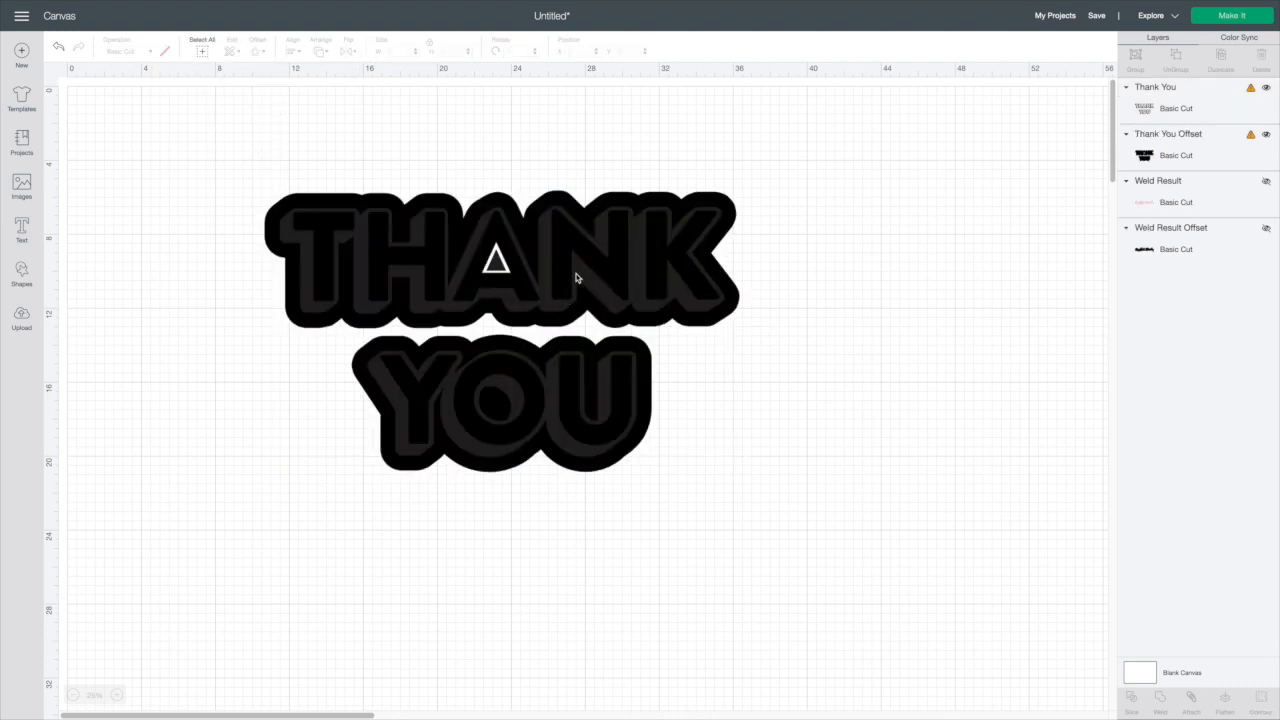
# Hide the triangle contour inside the A of the block-letter Thank You offset
pyautogui.click(641, 264)
pyautogui.click(1162, 160)
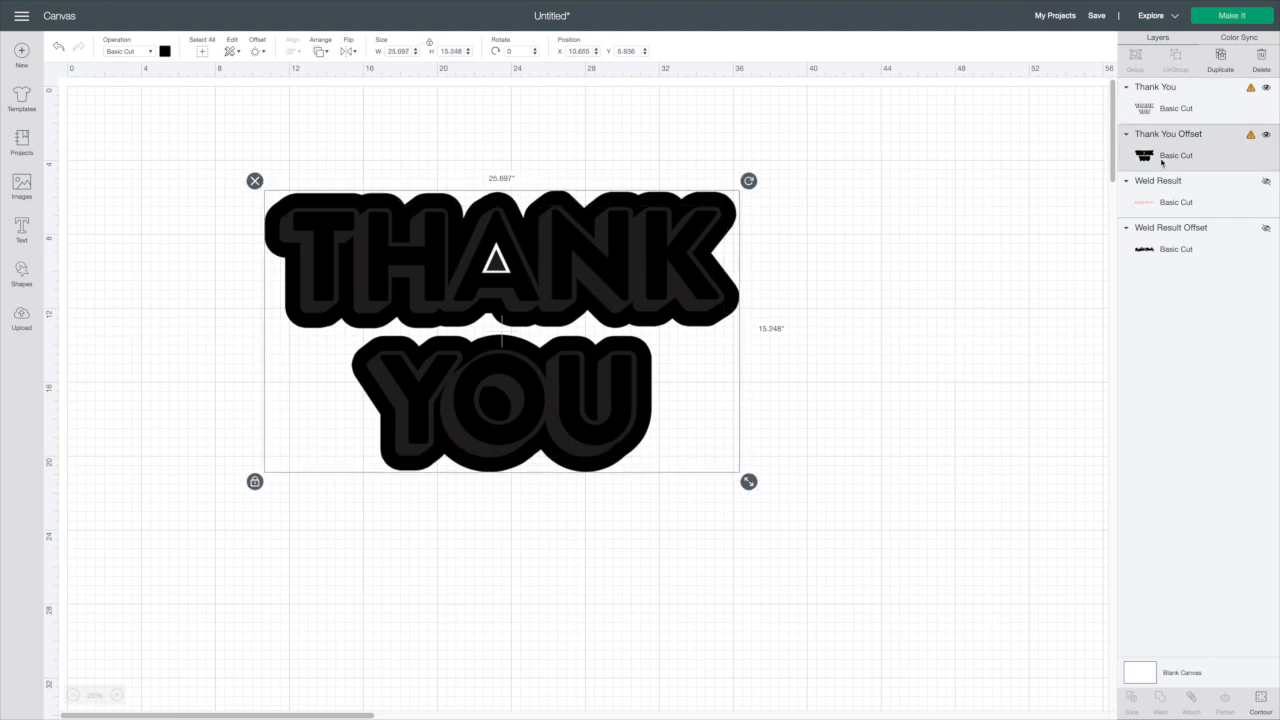
pyautogui.click(1260, 710)
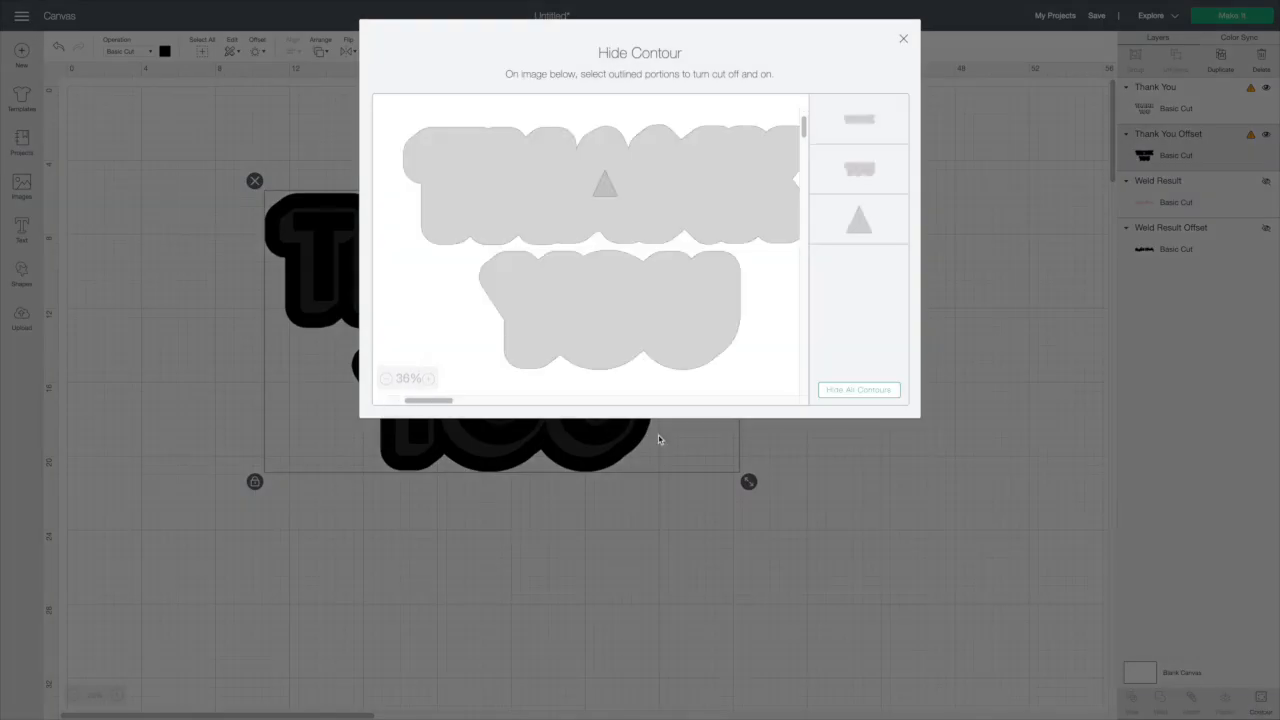
pyautogui.click(607, 185)
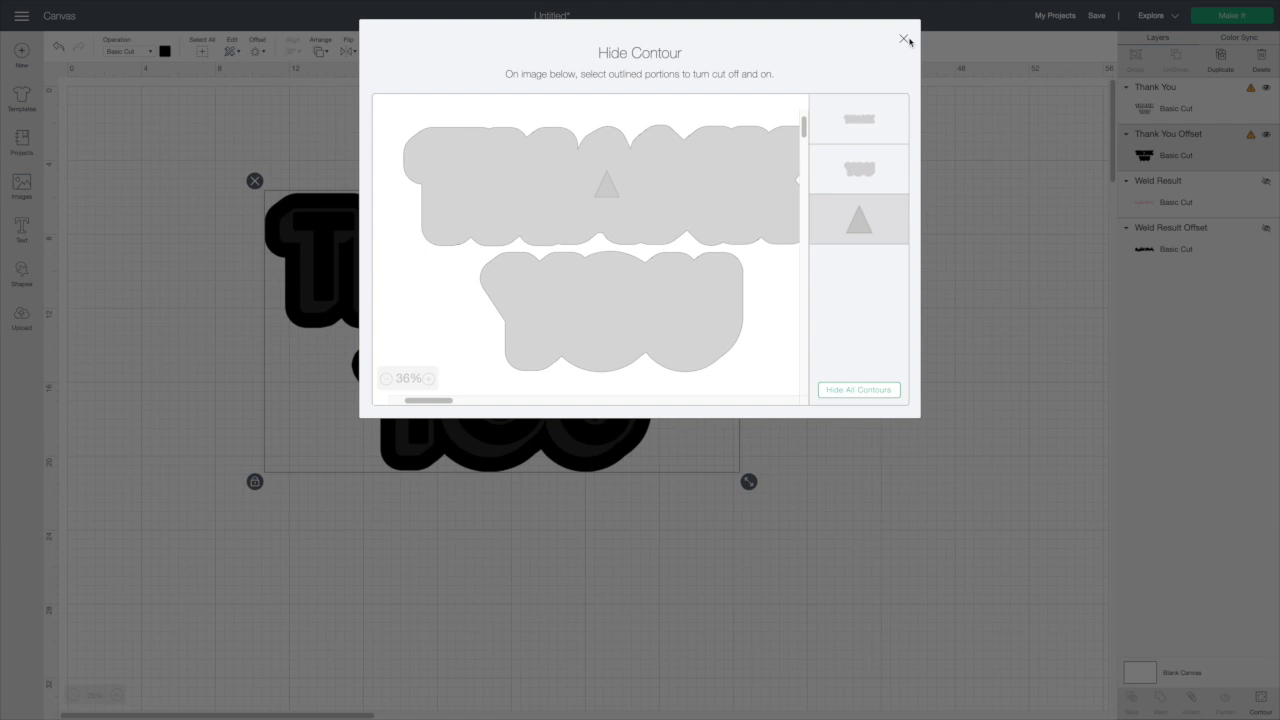
pyautogui.click(903, 40)
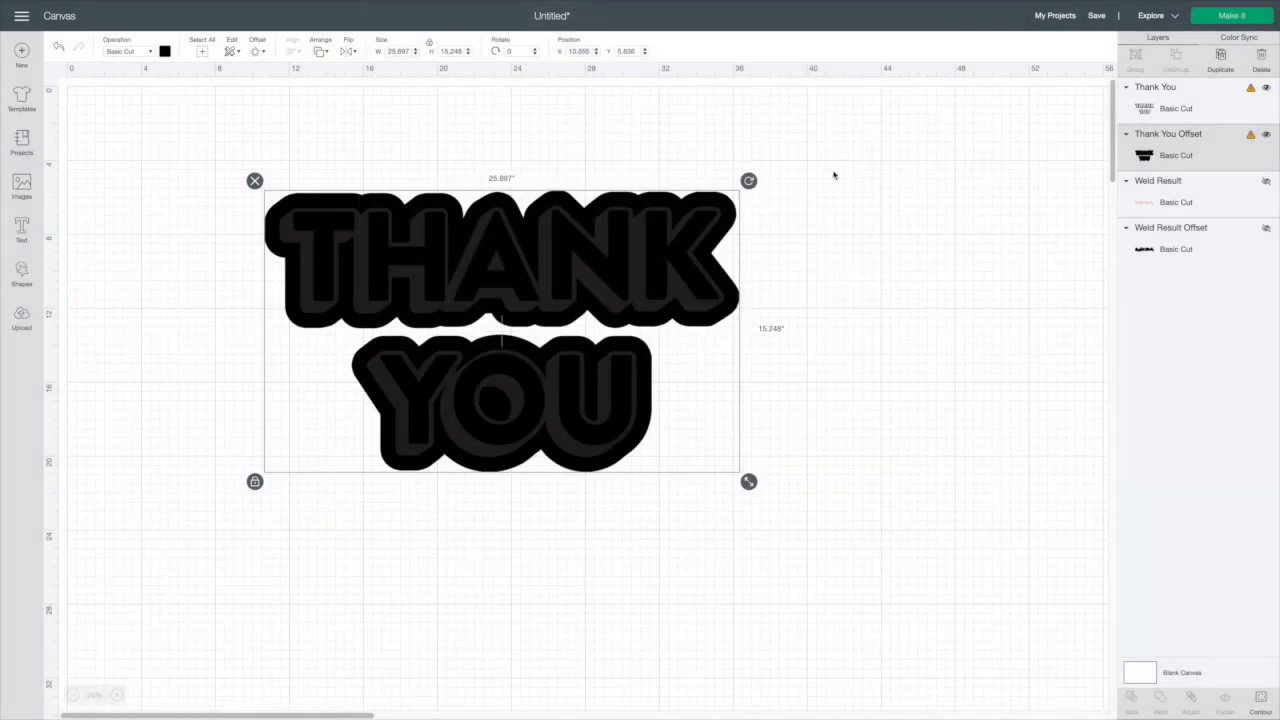
# Reposition the block-letter Thank You and its offset, undoing the last misaligned move
pyautogui.click(811, 377)
pyautogui.moveTo(612, 361); pyautogui.dragTo(950, 362)
pyautogui.moveTo(559, 256); pyautogui.dragTo(434, 295)
pyautogui.moveTo(900, 284); pyautogui.dragTo(428, 317)
pyautogui.moveTo(230, 202); pyautogui.dragTo(570, 457)
pyautogui.click(776, 372)
pyautogui.moveTo(504, 286); pyautogui.dragTo(534, 282)
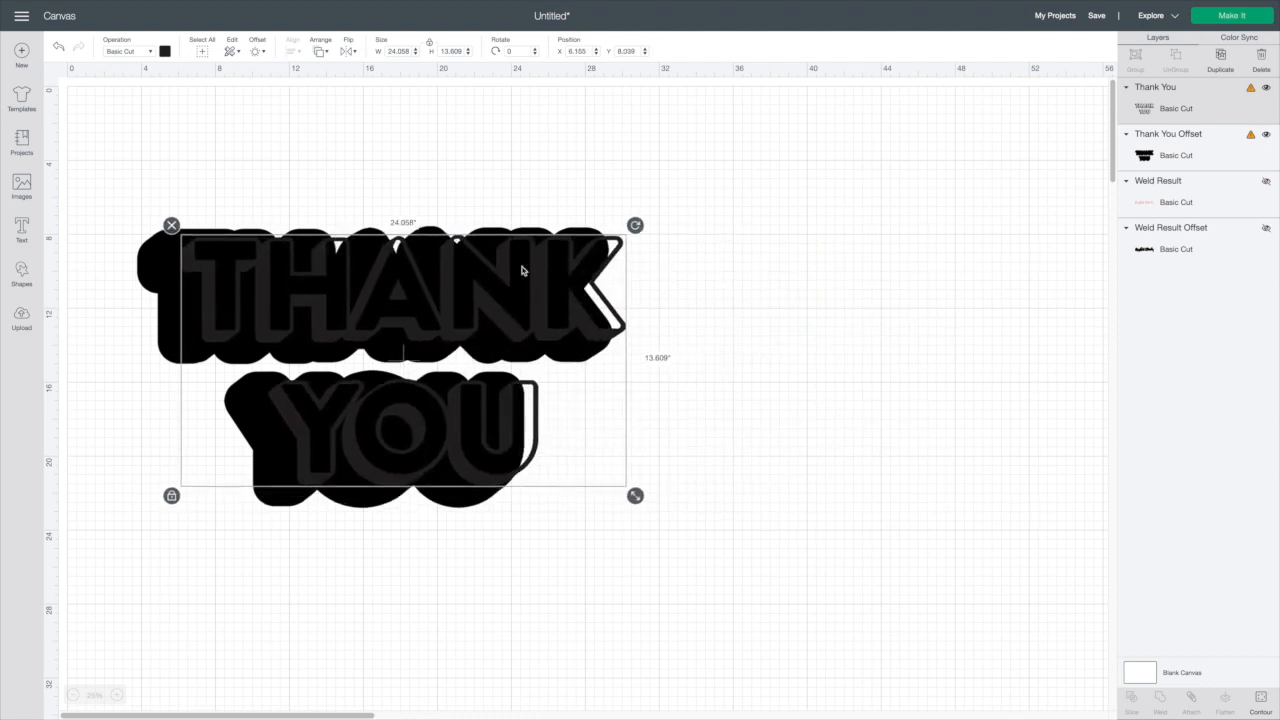
pyautogui.click(59, 46)
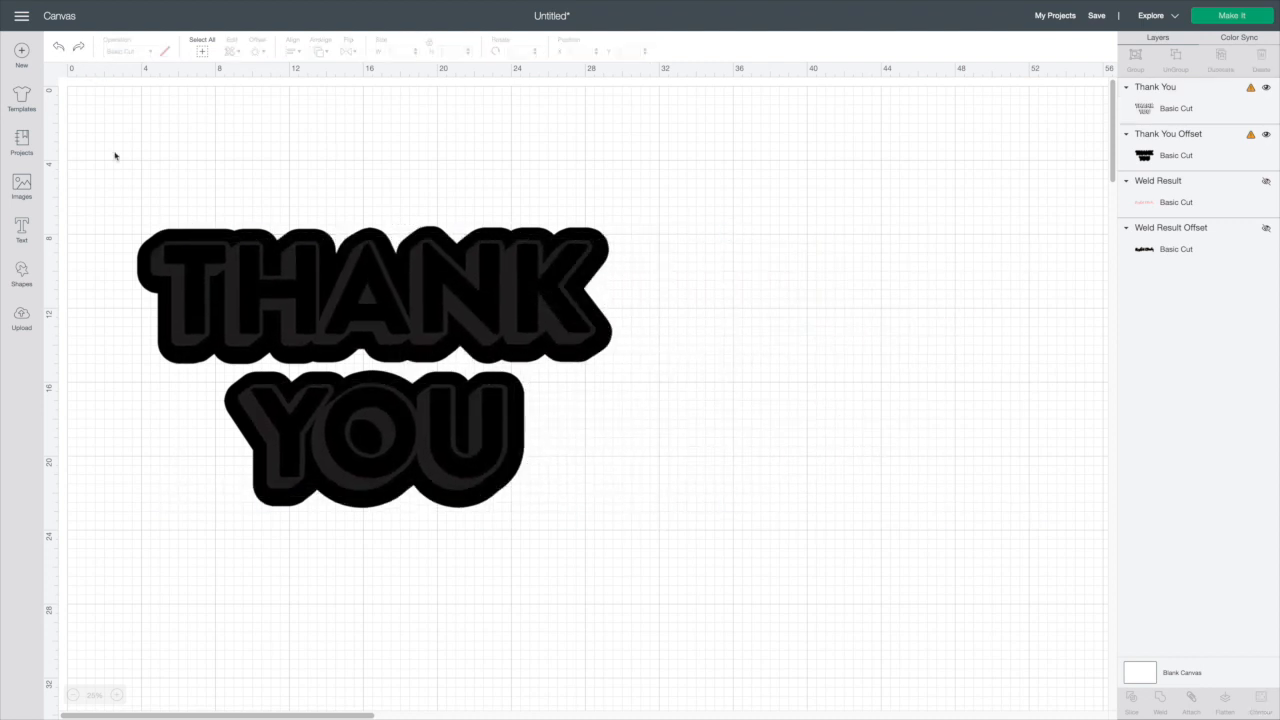
# Change the block-letter Thank You design's colour to white
pyautogui.click(199, 261)
pyautogui.click(165, 51)
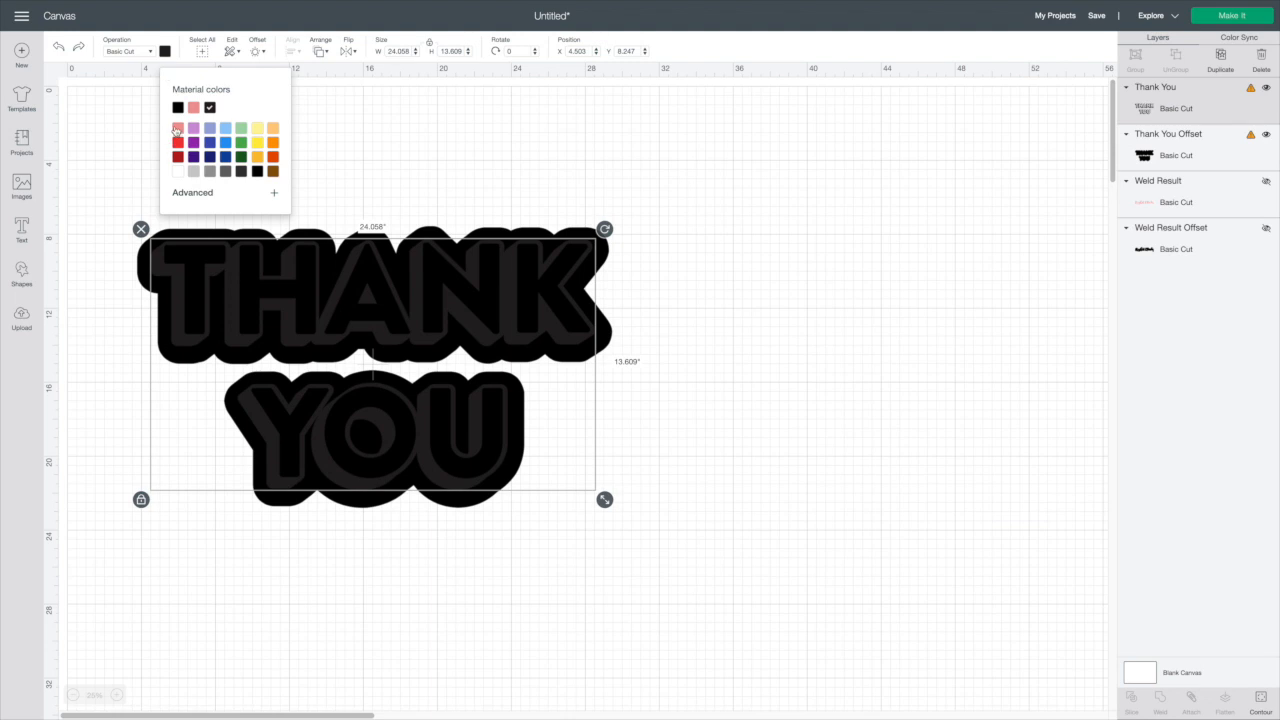
pyautogui.click(183, 173)
pyautogui.click(832, 199)
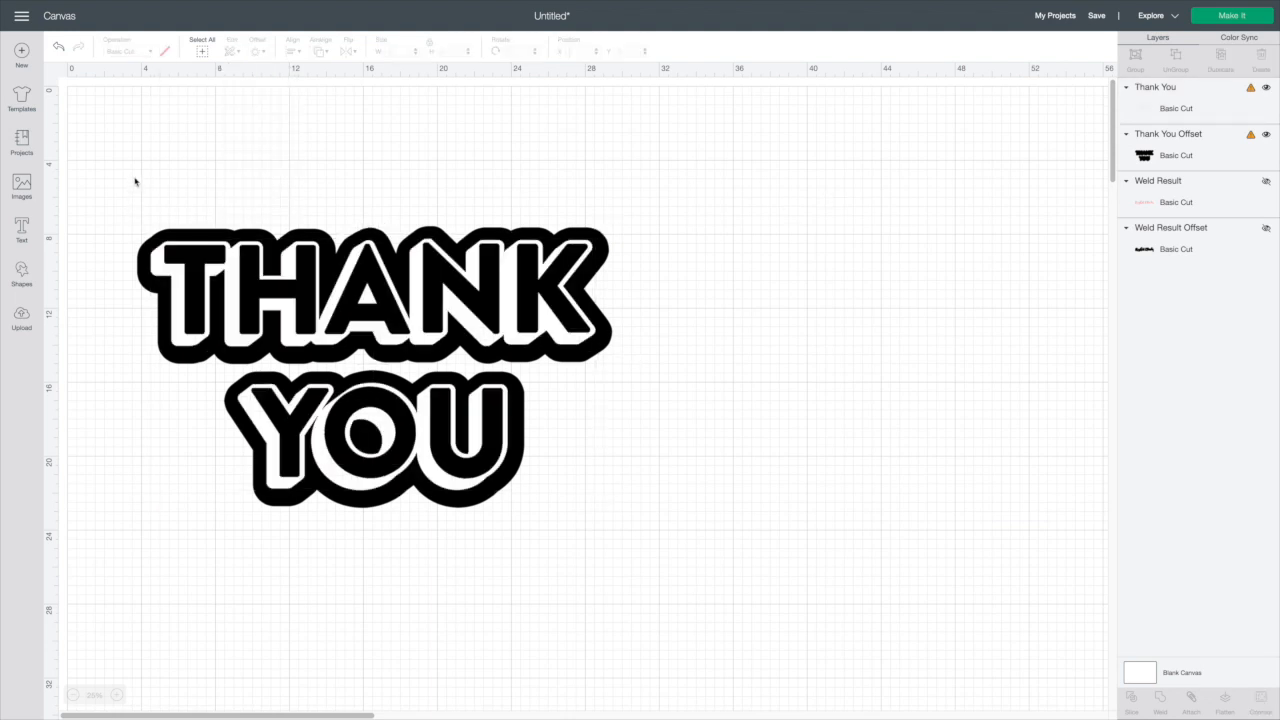
# Select the block-letter design and its offset together and move them toward the canvas centre
pyautogui.moveTo(134, 180); pyautogui.dragTo(640, 532)
pyautogui.moveTo(420, 368); pyautogui.dragTo(565, 339)
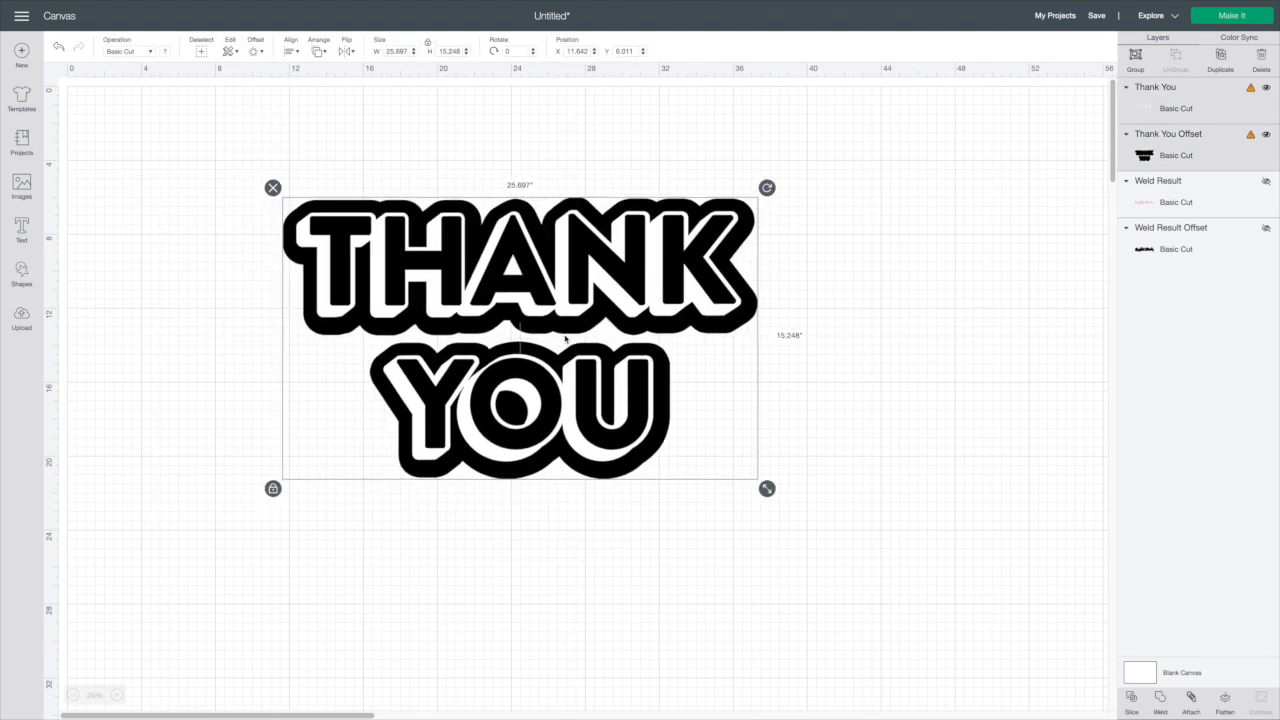
pyautogui.click(342, 144)
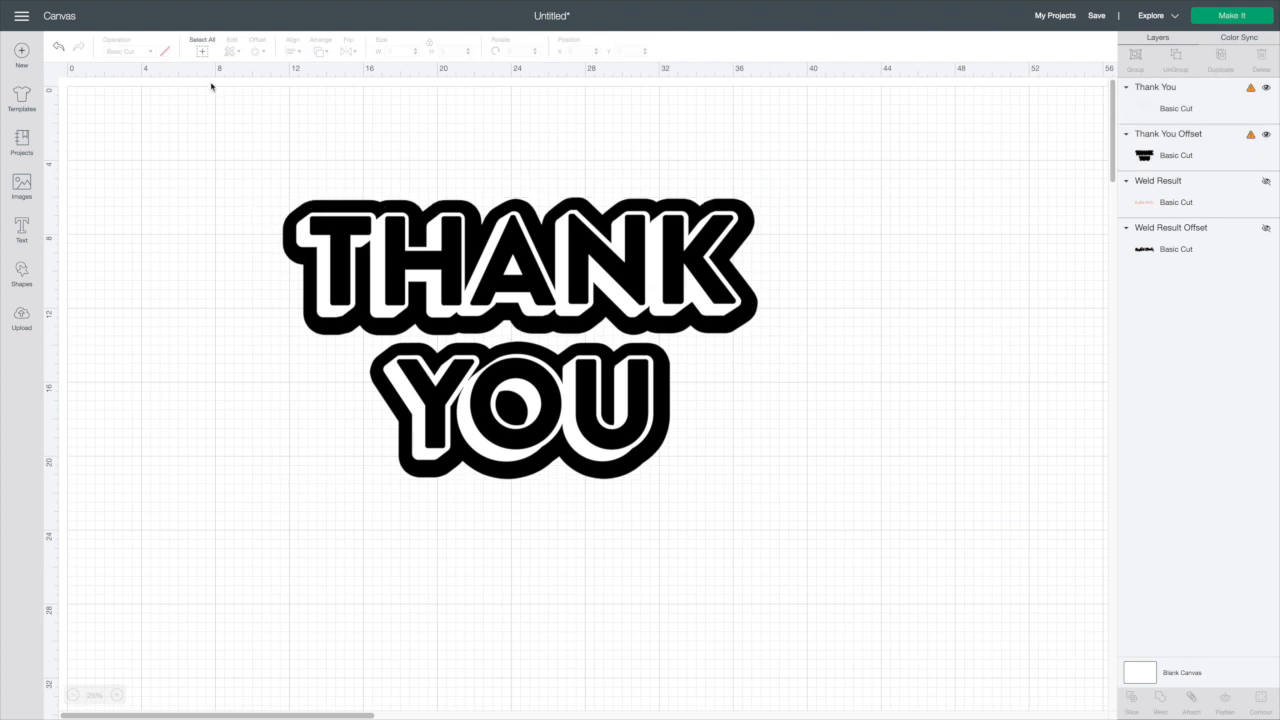
# Flatten the block-letter design and its offset into one Print Then Cut layer, then delete it
pyautogui.moveTo(196, 115); pyautogui.dragTo(780, 462)
pyautogui.click(1223, 700)
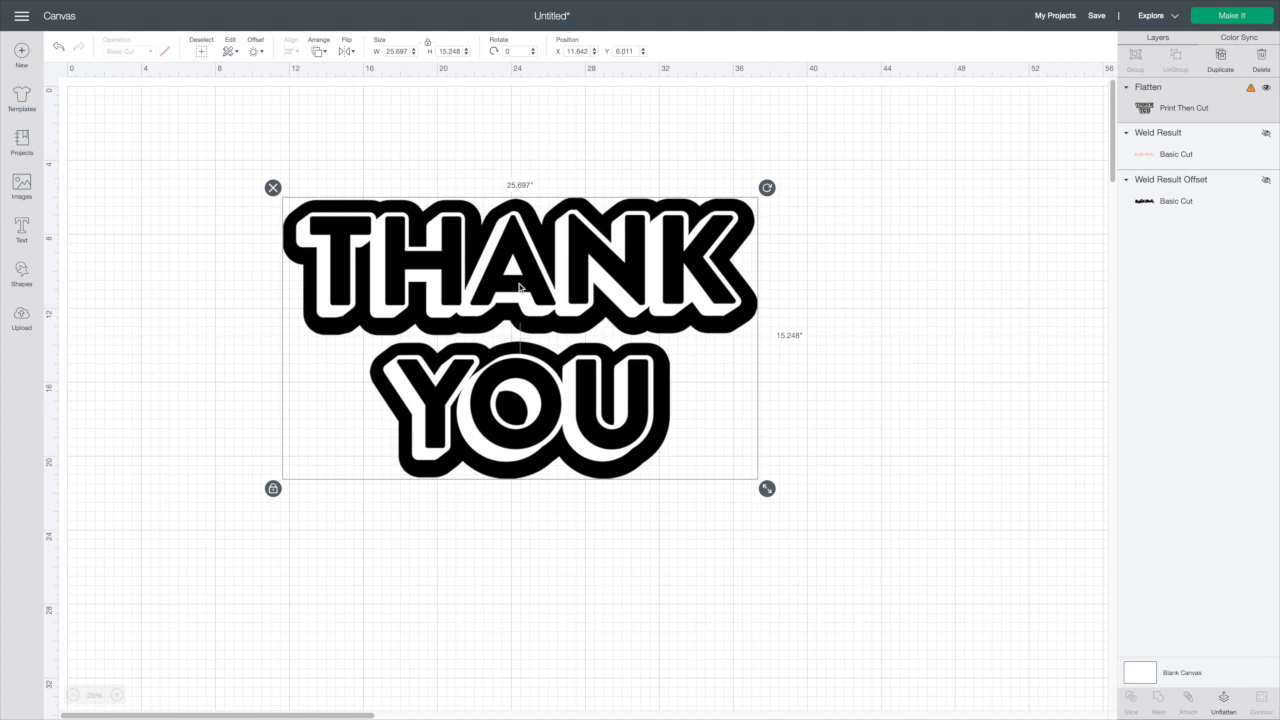
pyautogui.click(650, 250)
pyautogui.moveTo(650, 250); pyautogui.dragTo(641, 256)
pyautogui.click(259, 193)
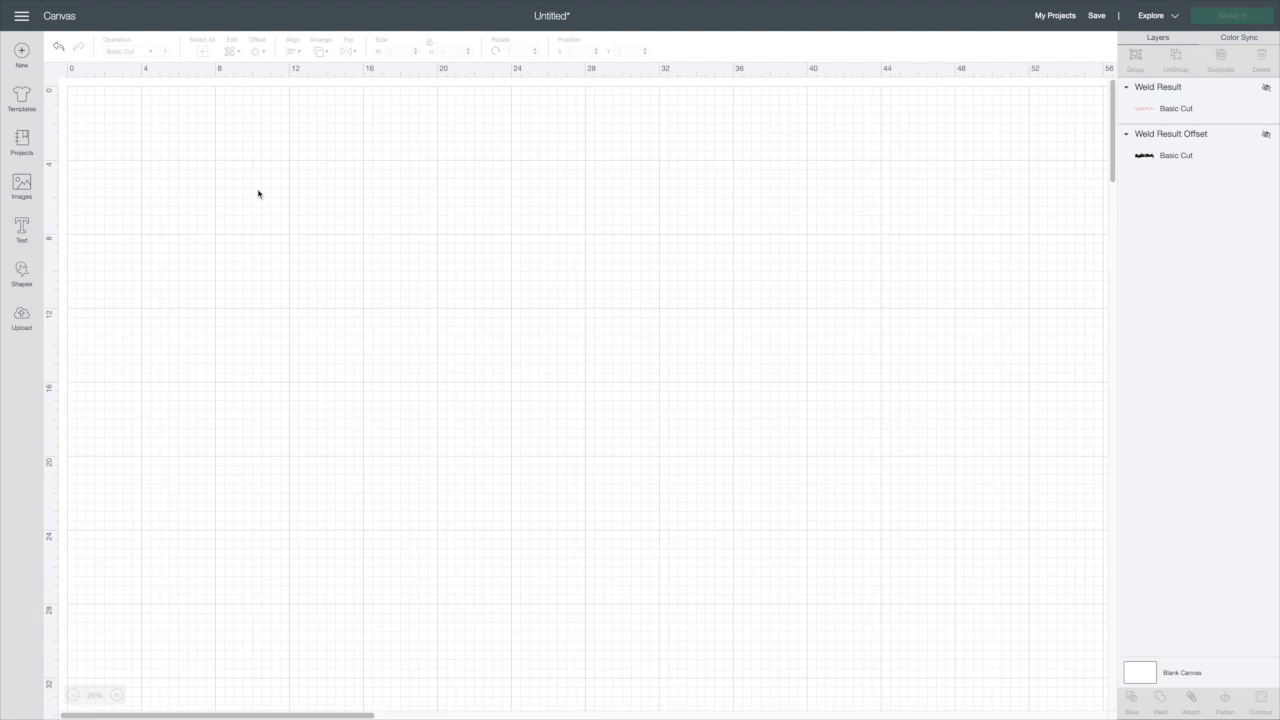
# Unhide the Crystal & Rocky weld result and its offset, then select and move them together
pyautogui.scroll(-1, 220, 177)
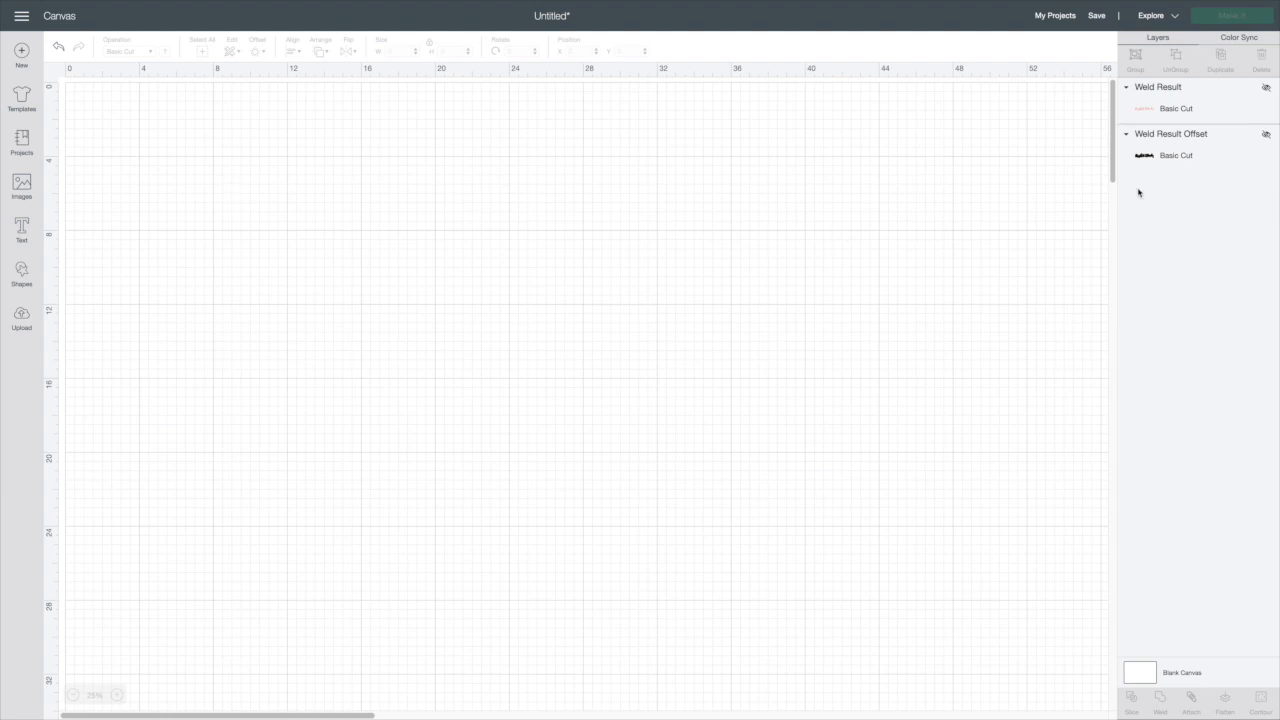
pyautogui.click(1266, 87)
pyautogui.click(1266, 134)
pyautogui.moveTo(238, 102); pyautogui.dragTo(945, 300)
pyautogui.moveTo(852, 224); pyautogui.dragTo(826, 260)
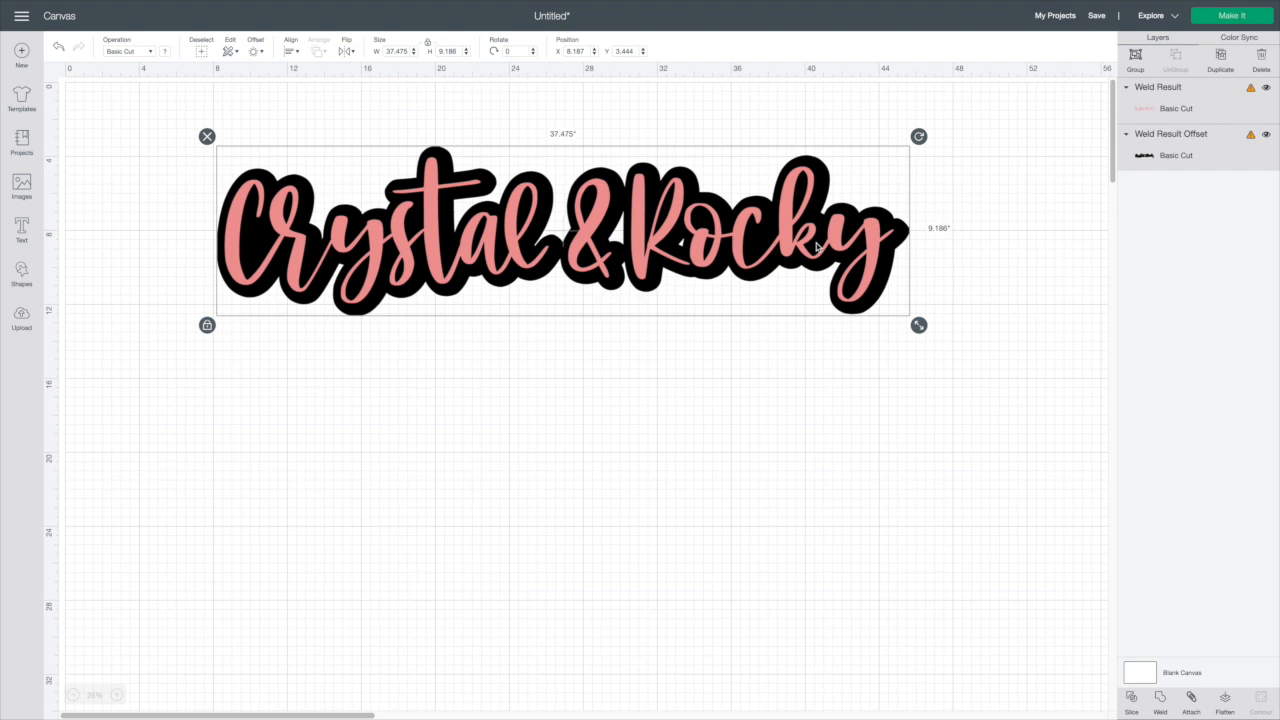
# Nudge the Crystal & Rocky text and its offset, then select both and slice them together
pyautogui.moveTo(566, 240); pyautogui.dragTo(572, 241)
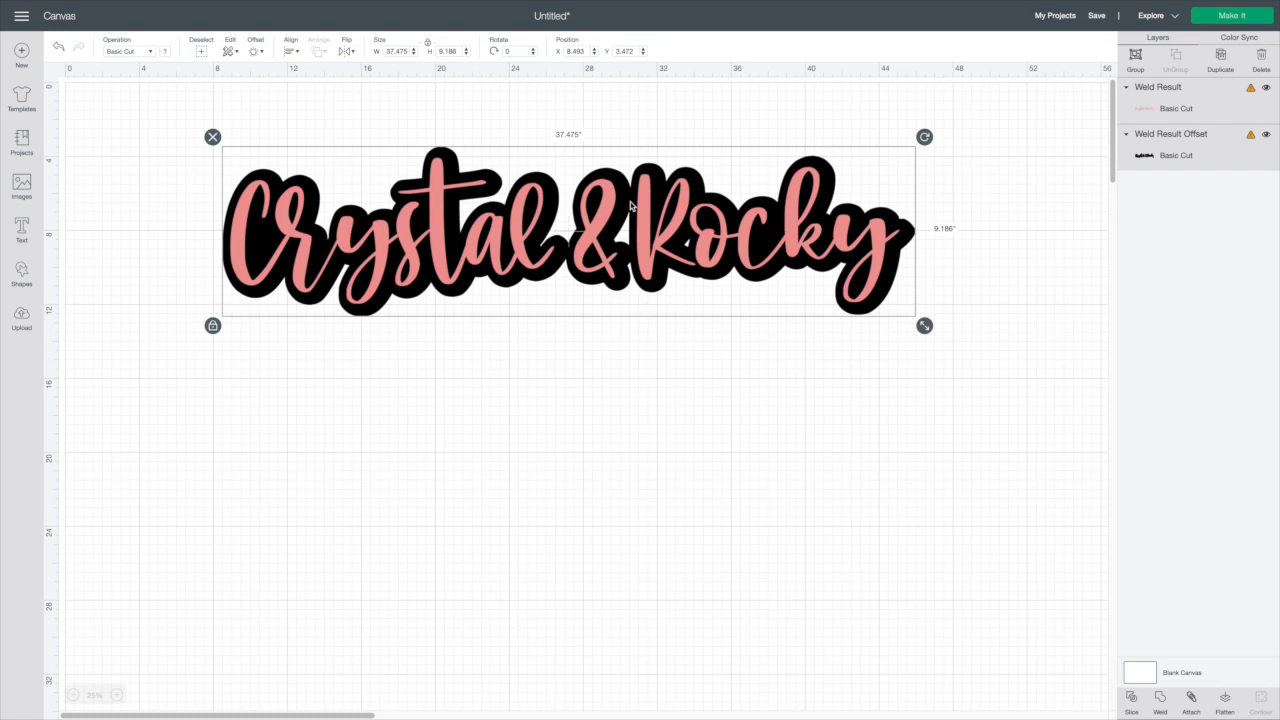
pyautogui.click(698, 322)
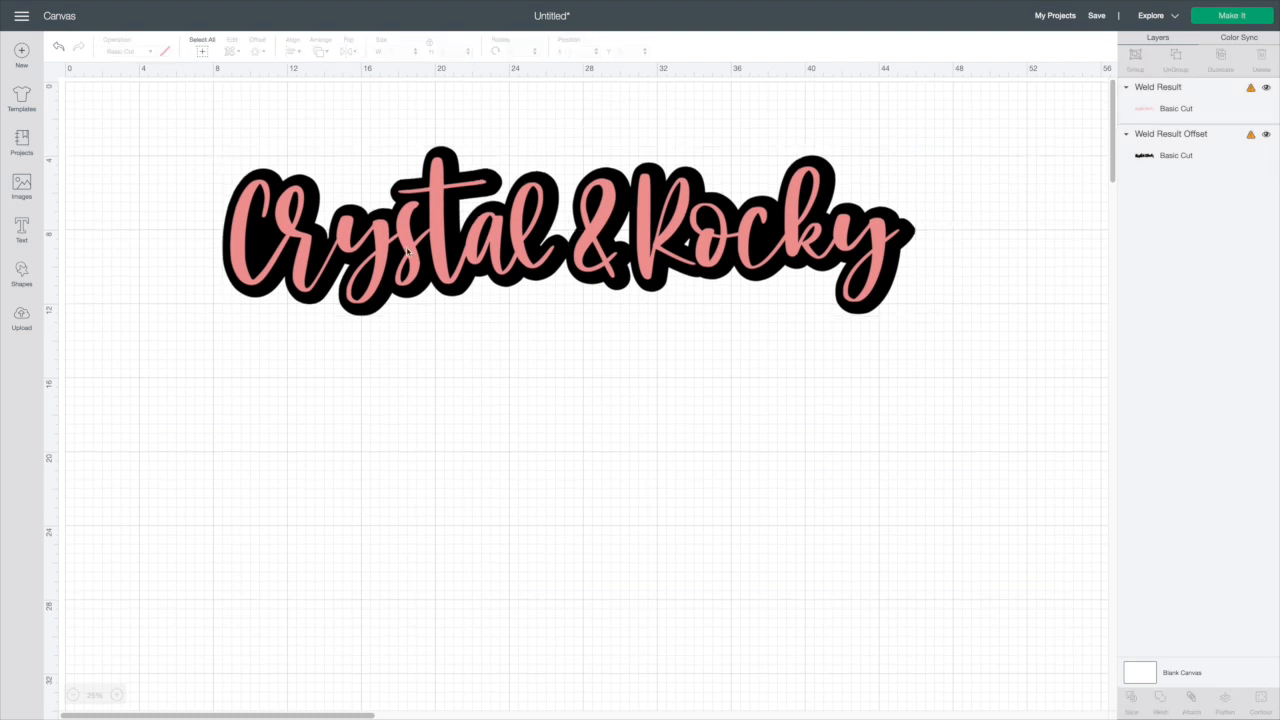
pyautogui.moveTo(191, 173); pyautogui.dragTo(1069, 411)
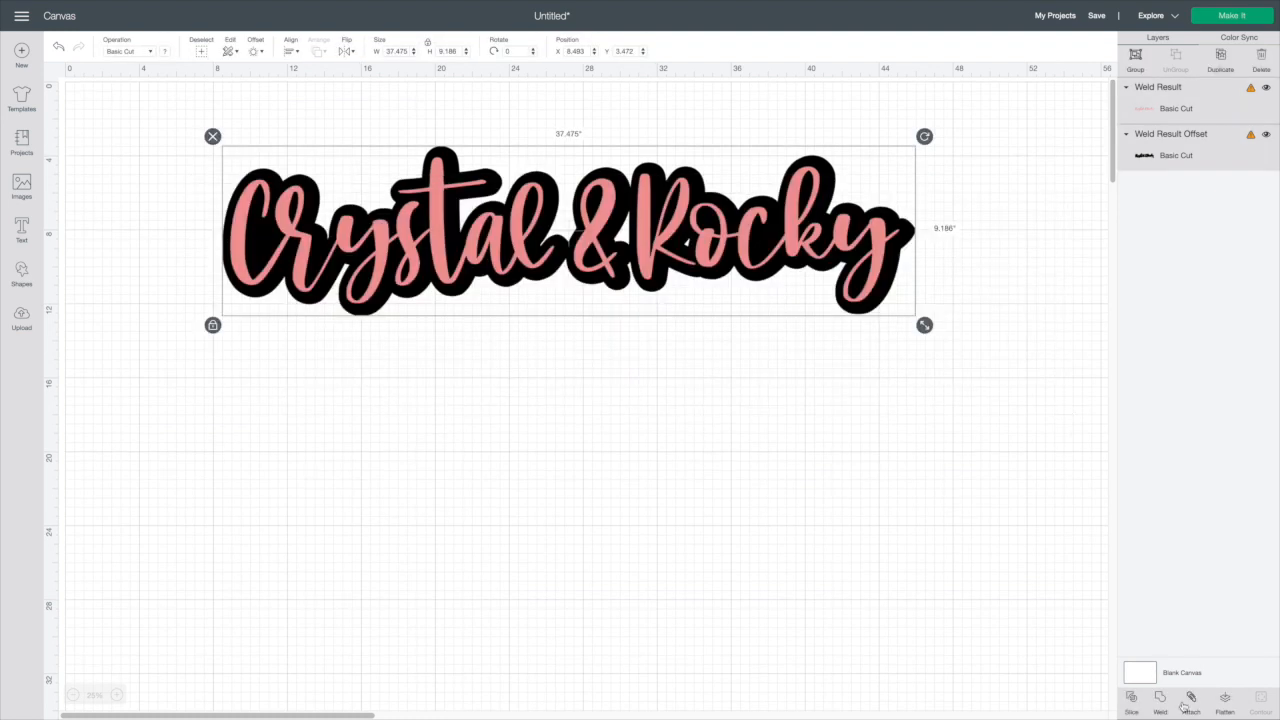
pyautogui.click(1133, 708)
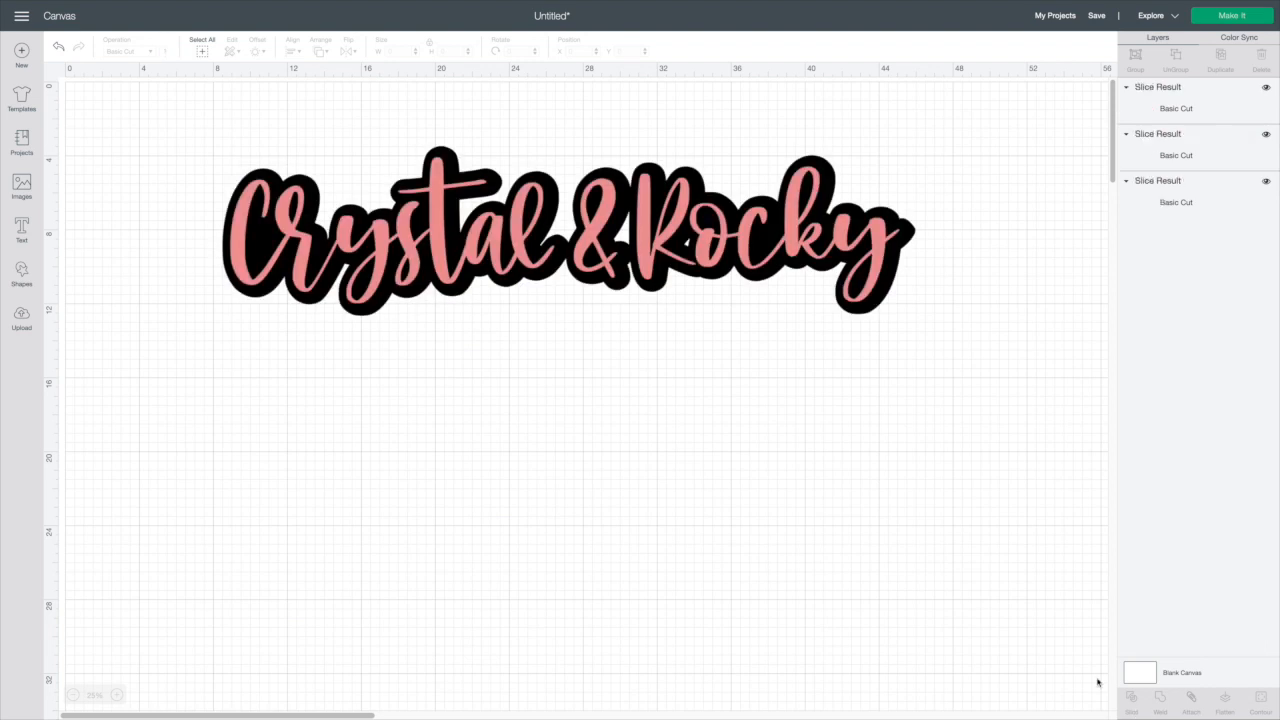
# Hide the top and bottom slice results so only the hollow offset outline shows
pyautogui.click(1151, 156)
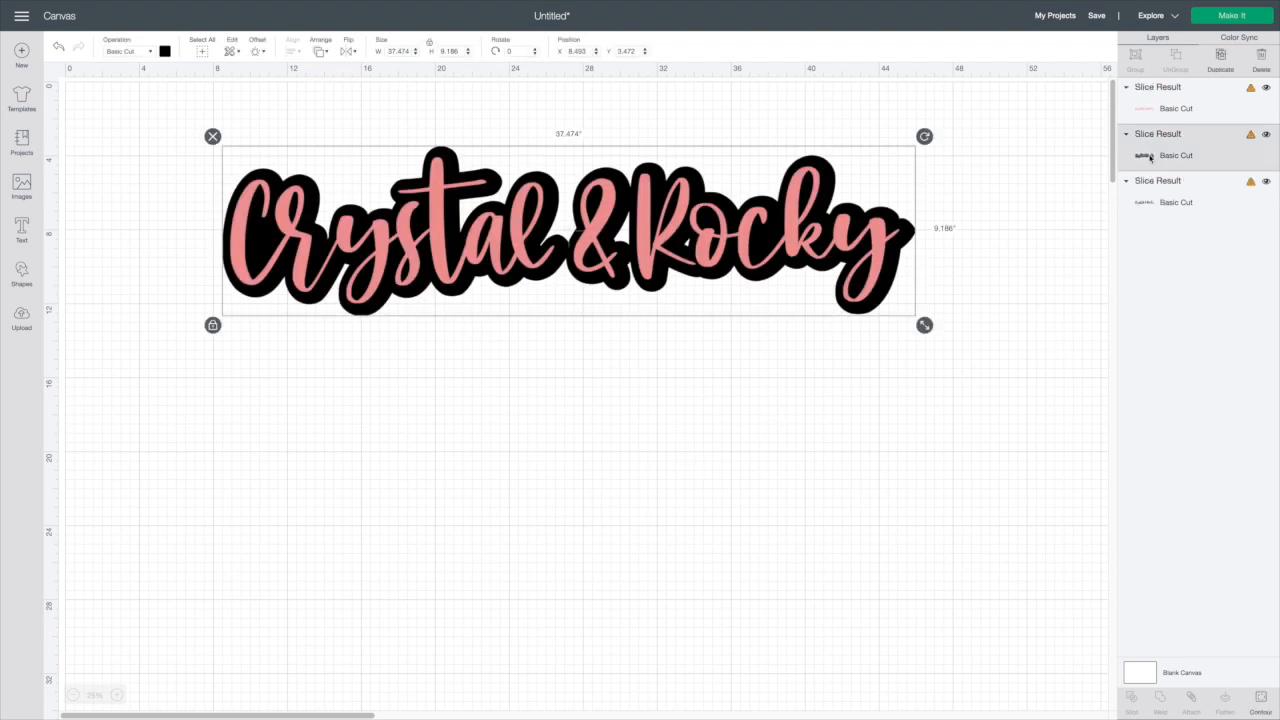
pyautogui.click(1162, 108)
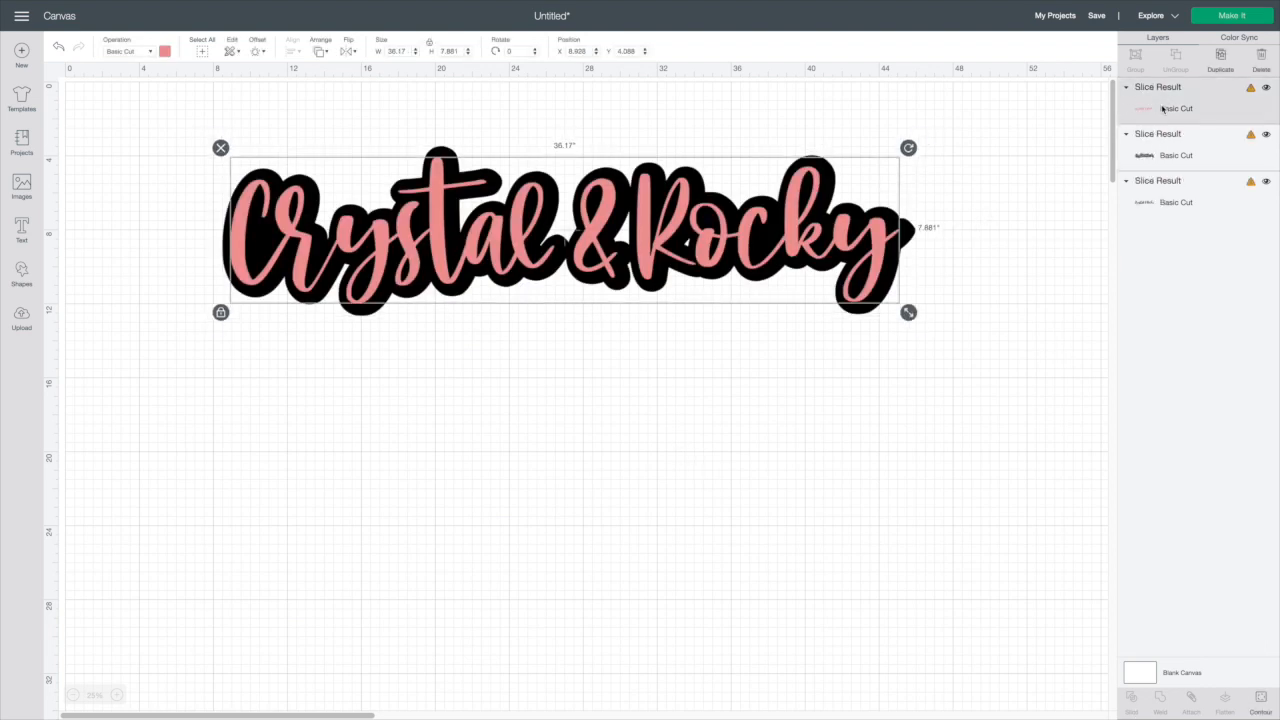
pyautogui.click(1266, 88)
pyautogui.click(1266, 181)
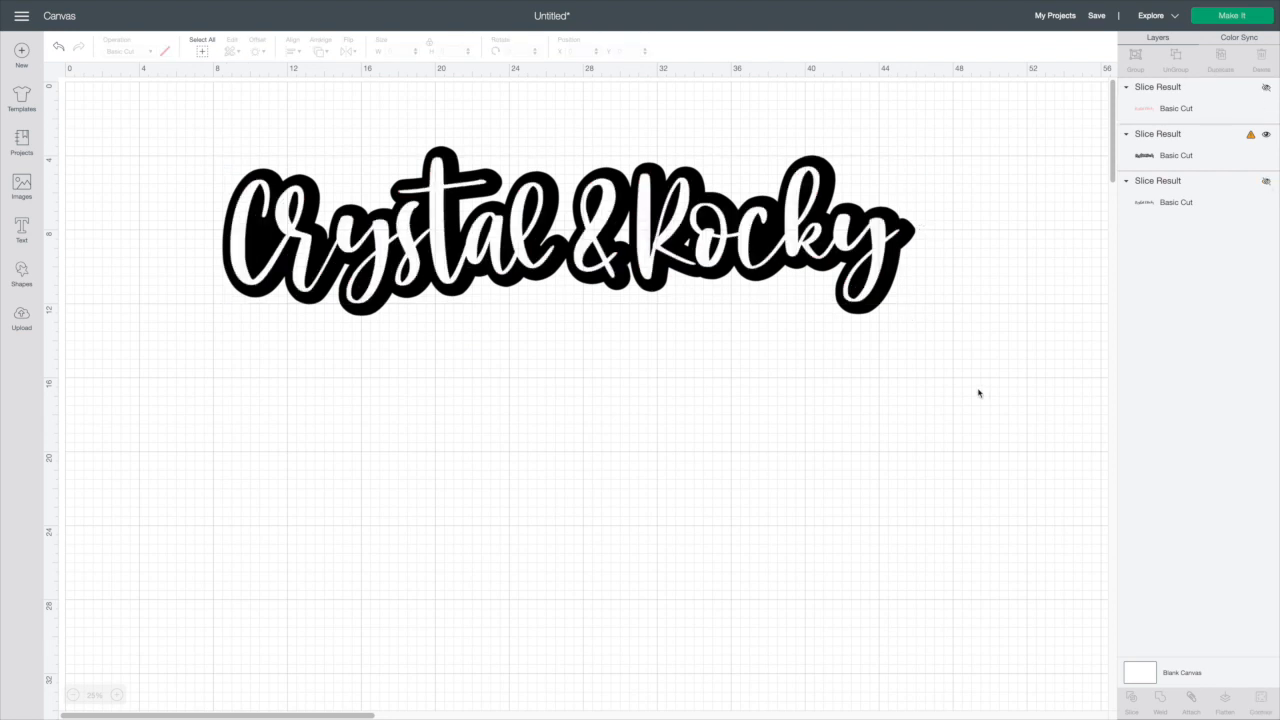
# Move and enlarge the sliced offset outline to about 38.9 in wide near the top of the canvas
pyautogui.moveTo(787, 267); pyautogui.dragTo(722, 335)
pyautogui.moveTo(859, 392); pyautogui.dragTo(818, 404)
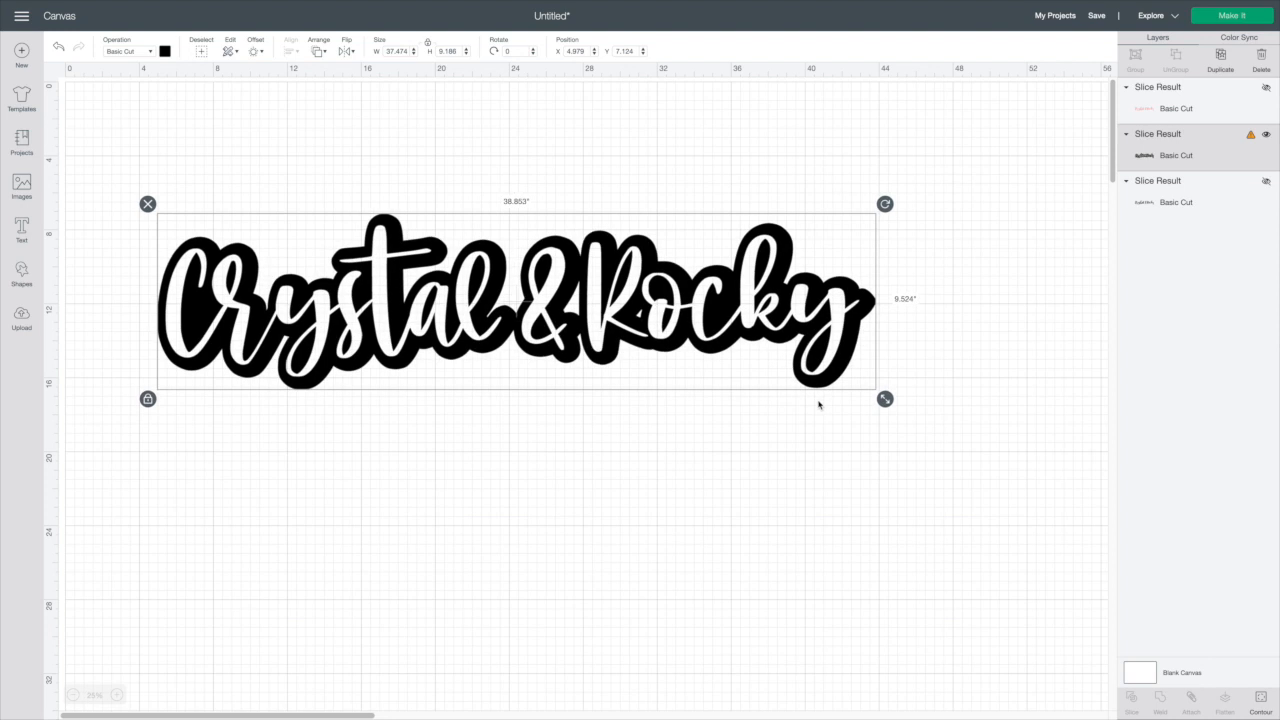
pyautogui.click(818, 405)
pyautogui.moveTo(670, 313); pyautogui.dragTo(710, 296)
pyautogui.moveTo(344, 327); pyautogui.dragTo(368, 255)
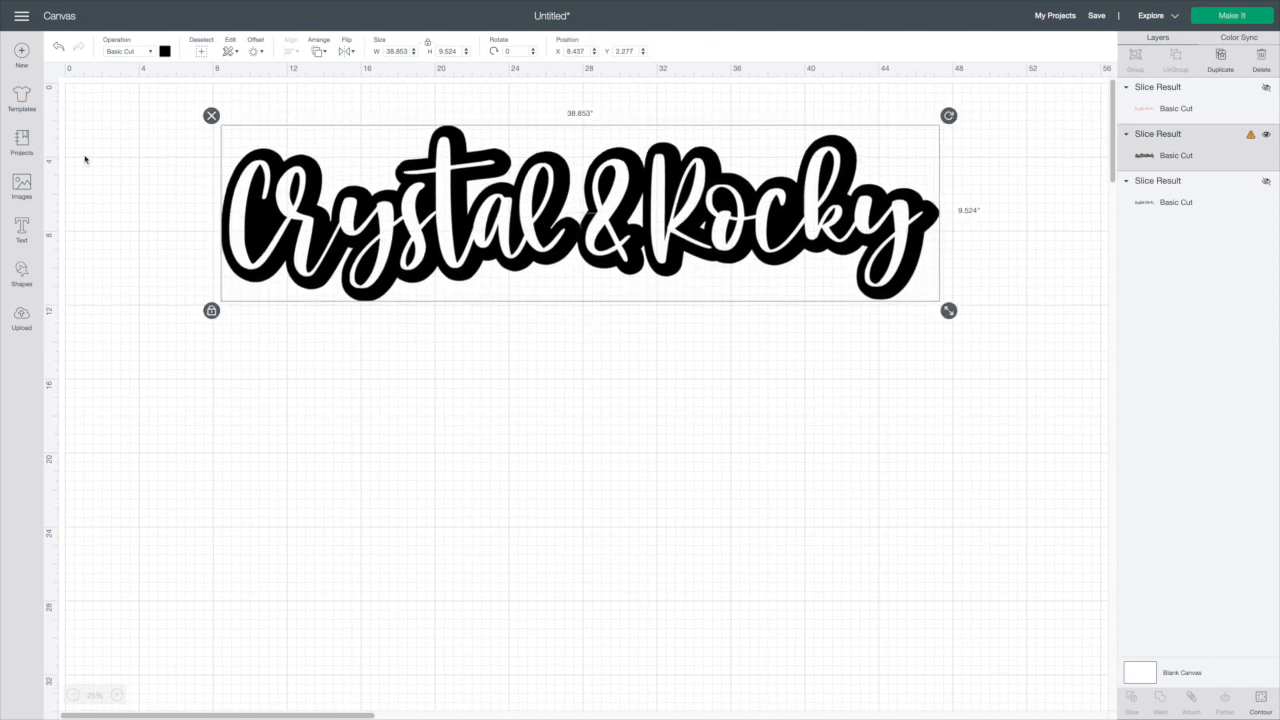
# Add a text box in the Mango Salsa font reading Crystal&Rocky
pyautogui.click(21, 243)
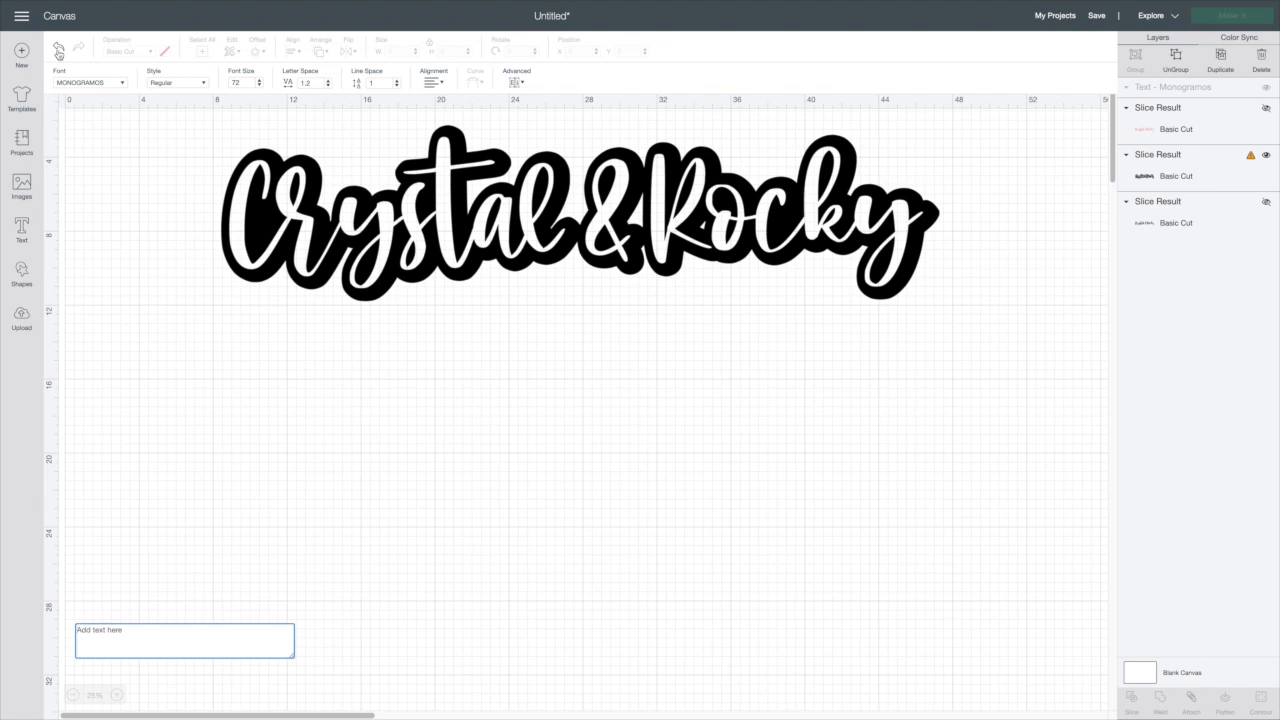
pyautogui.click(117, 90)
pyautogui.doubleClick(999, 53)
pyautogui.press('BackSpace')
pyautogui.write('salsa')
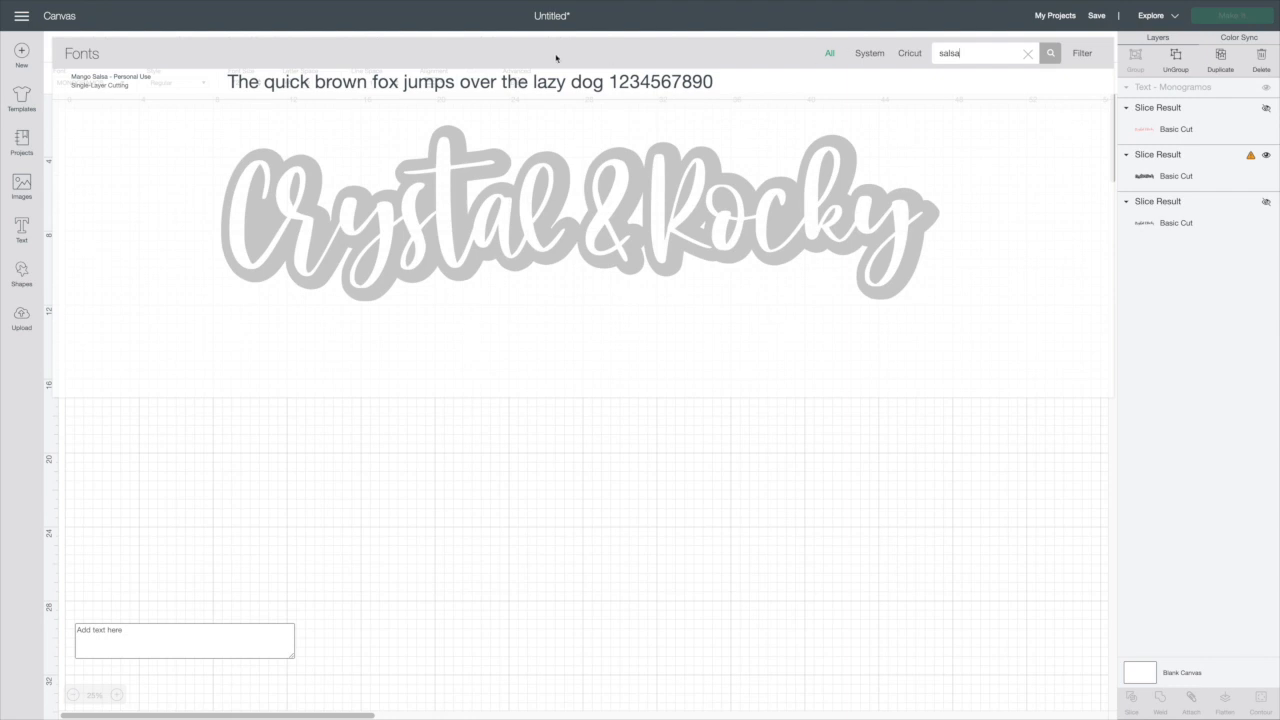
pyautogui.click(193, 623)
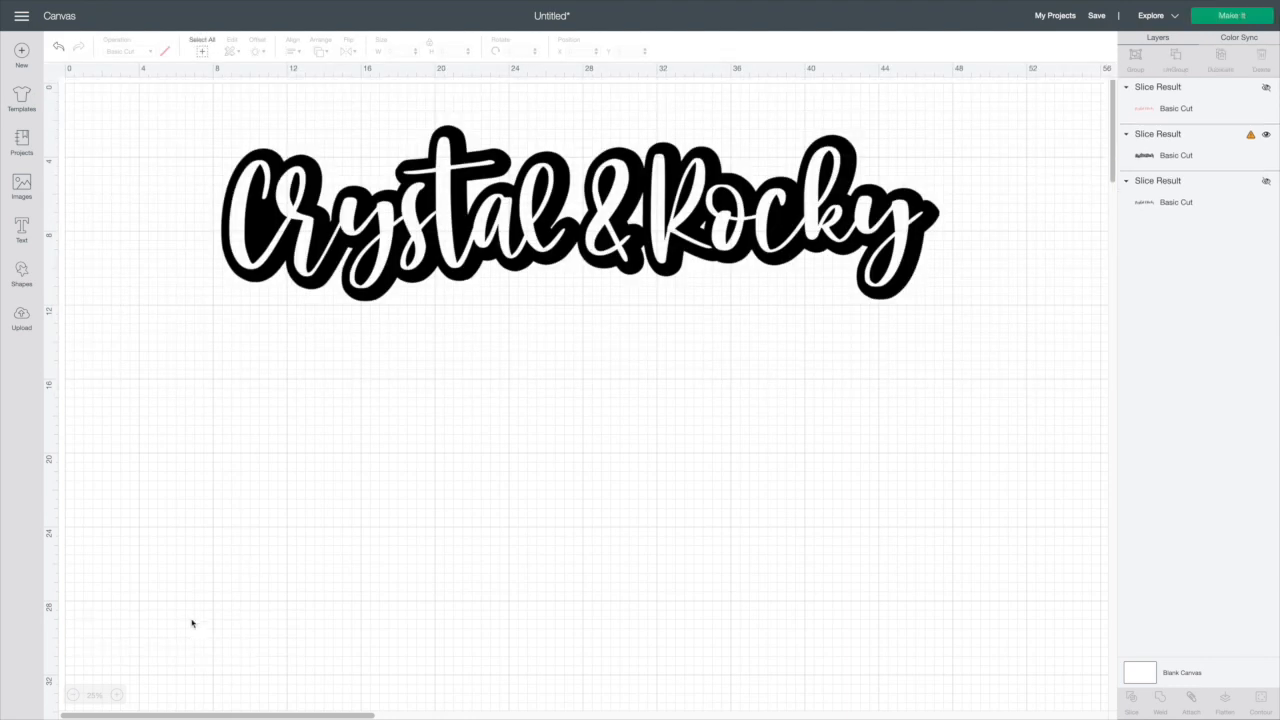
pyautogui.click(22, 226)
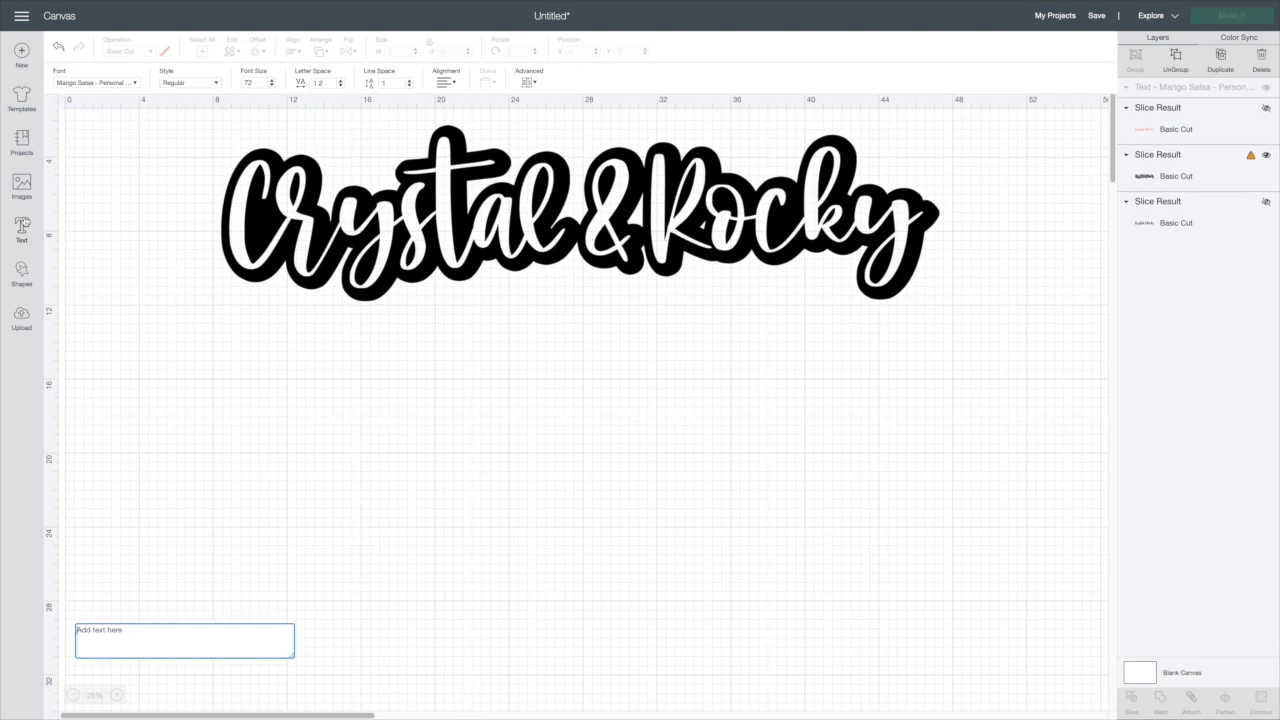
pyautogui.write('Cr')
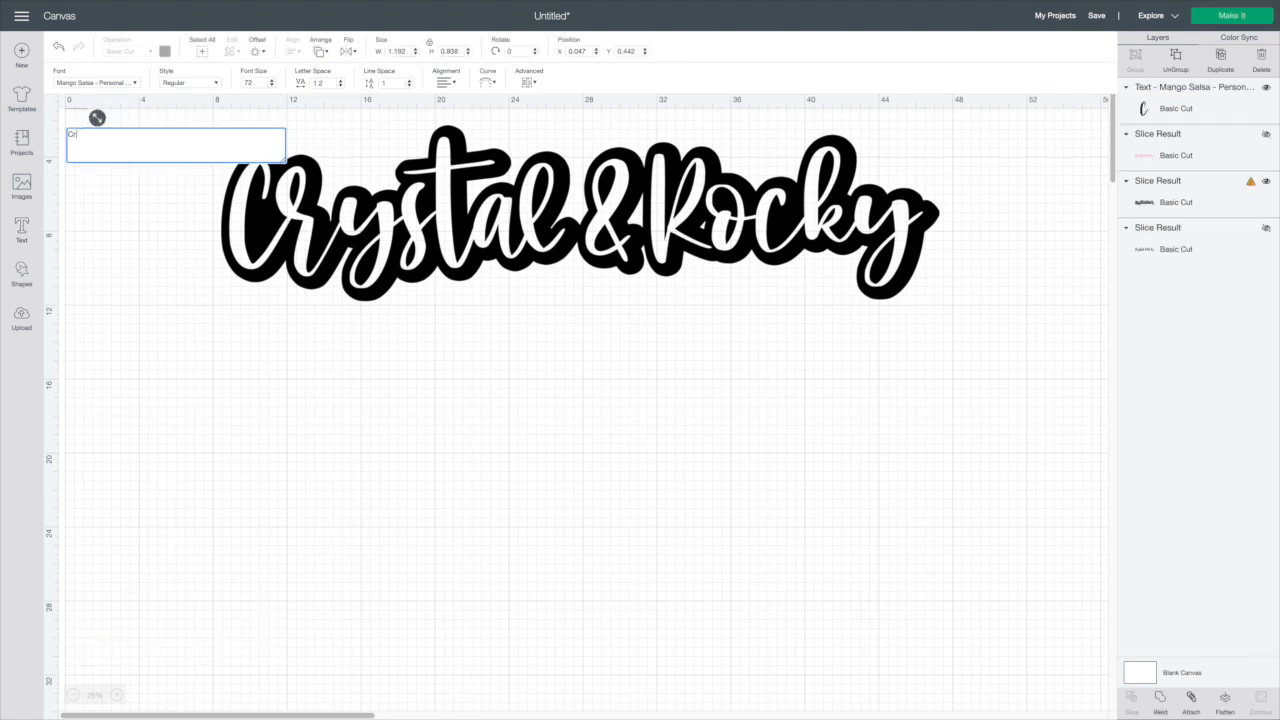
pyautogui.write('ystal&Rocky')
# Move the new text below the outline and enlarge it to about 41 in wide
pyautogui.click(201, 403)
pyautogui.moveTo(116, 99); pyautogui.dragTo(276, 403)
pyautogui.moveTo(376, 426); pyautogui.dragTo(486, 503)
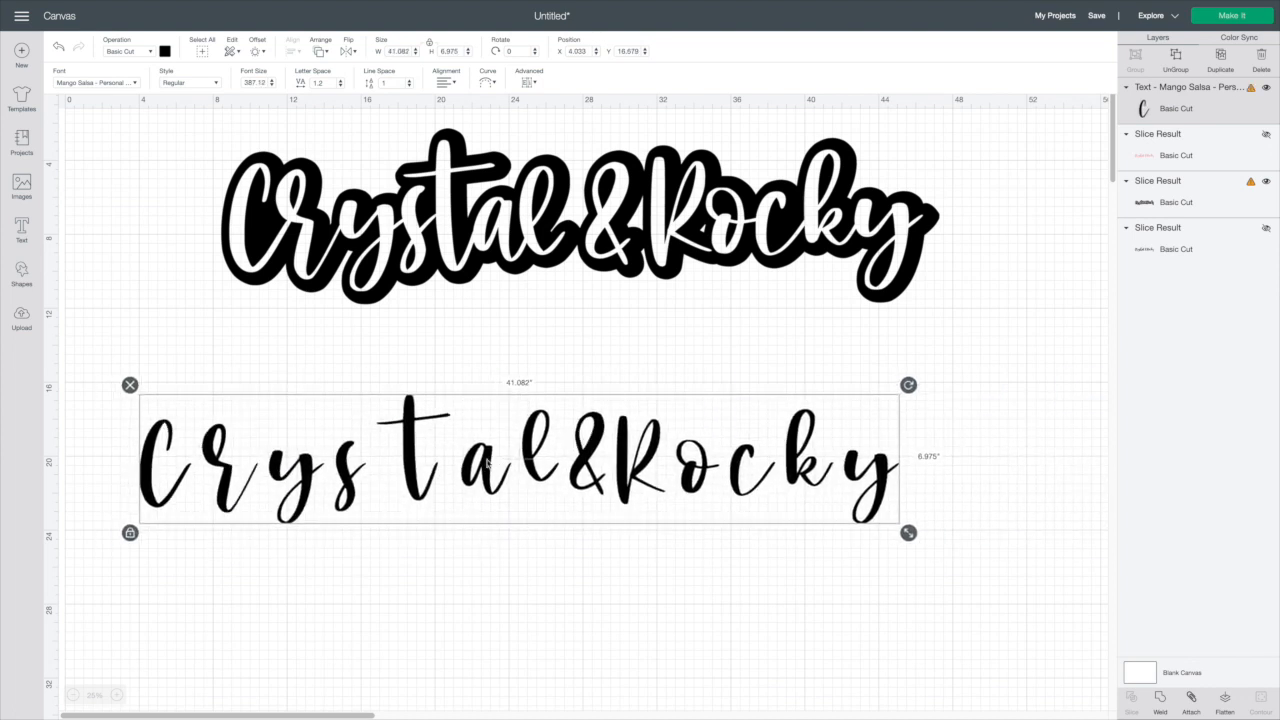
# Reduce the text's letter spacing to 1.1 and ungroup it into individual letters
pyautogui.click(341, 86)
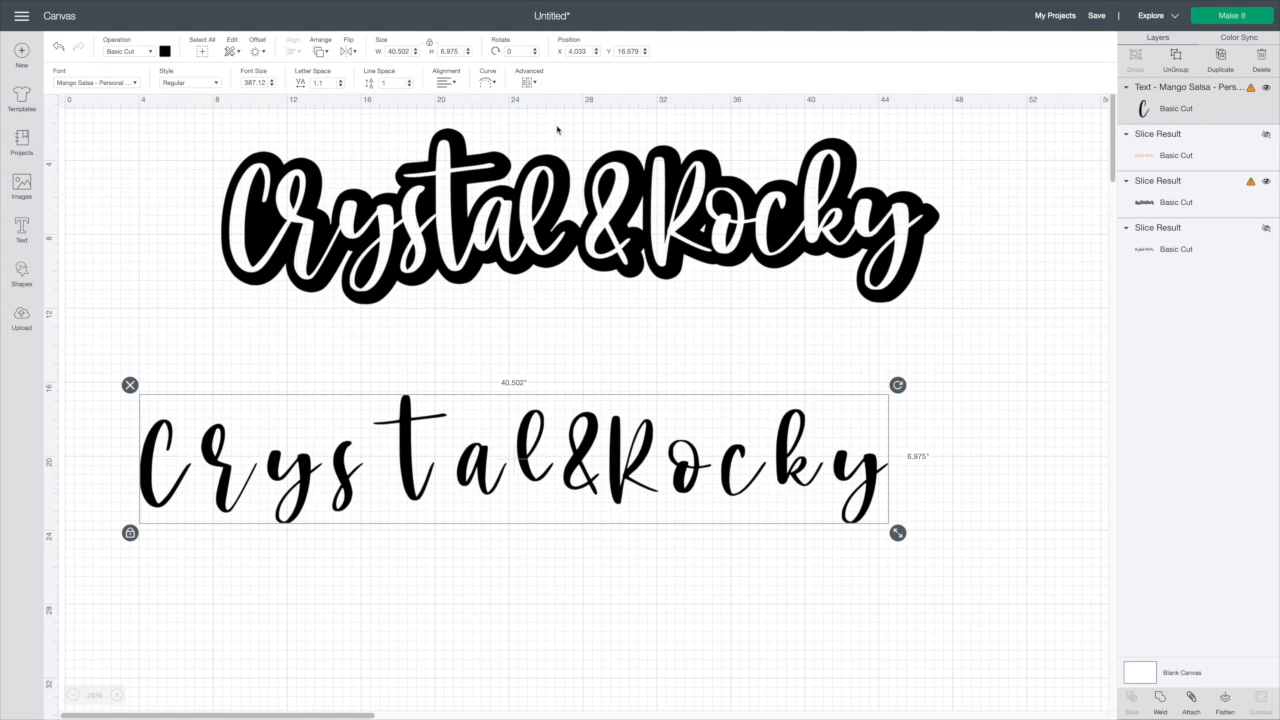
pyautogui.click(532, 83)
pyautogui.click(560, 101)
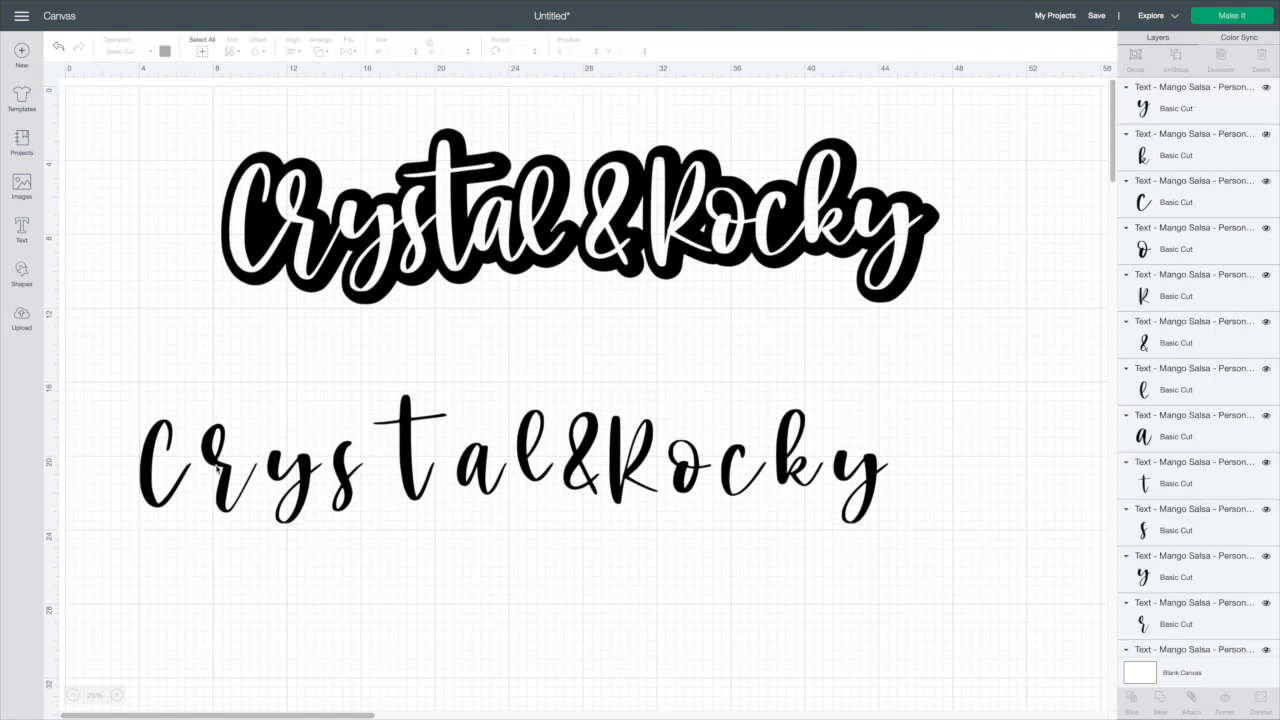
# Drag the individual letters closer together so each one touches its neighbour
pyautogui.moveTo(217, 468); pyautogui.dragTo(190, 465)
pyautogui.moveTo(289, 472); pyautogui.dragTo(249, 468)
pyautogui.moveTo(346, 473); pyautogui.dragTo(292, 469)
pyautogui.moveTo(408, 462); pyautogui.dragTo(317, 459)
pyautogui.moveTo(478, 481); pyautogui.dragTo(362, 484)
pyautogui.moveTo(530, 468); pyautogui.dragTo(391, 476)
pyautogui.moveTo(582, 470); pyautogui.dragTo(436, 471)
pyautogui.moveTo(624, 463); pyautogui.dragTo(490, 461)
pyautogui.moveTo(652, 392); pyautogui.dragTo(908, 530)
pyautogui.moveTo(855, 478); pyautogui.dragTo(711, 479)
pyautogui.click(806, 514)
pyautogui.moveTo(545, 483); pyautogui.dragTo(577, 485)
pyautogui.moveTo(643, 471); pyautogui.dragTo(596, 475)
pyautogui.moveTo(717, 480); pyautogui.dragTo(655, 481)
pyautogui.moveTo(436, 471); pyautogui.dragTo(440, 471)
pyautogui.hotkey('ctrl', 'z')
# Select all the letters, weld them into one word, and move the welded word
pyautogui.moveTo(87, 379); pyautogui.dragTo(786, 567)
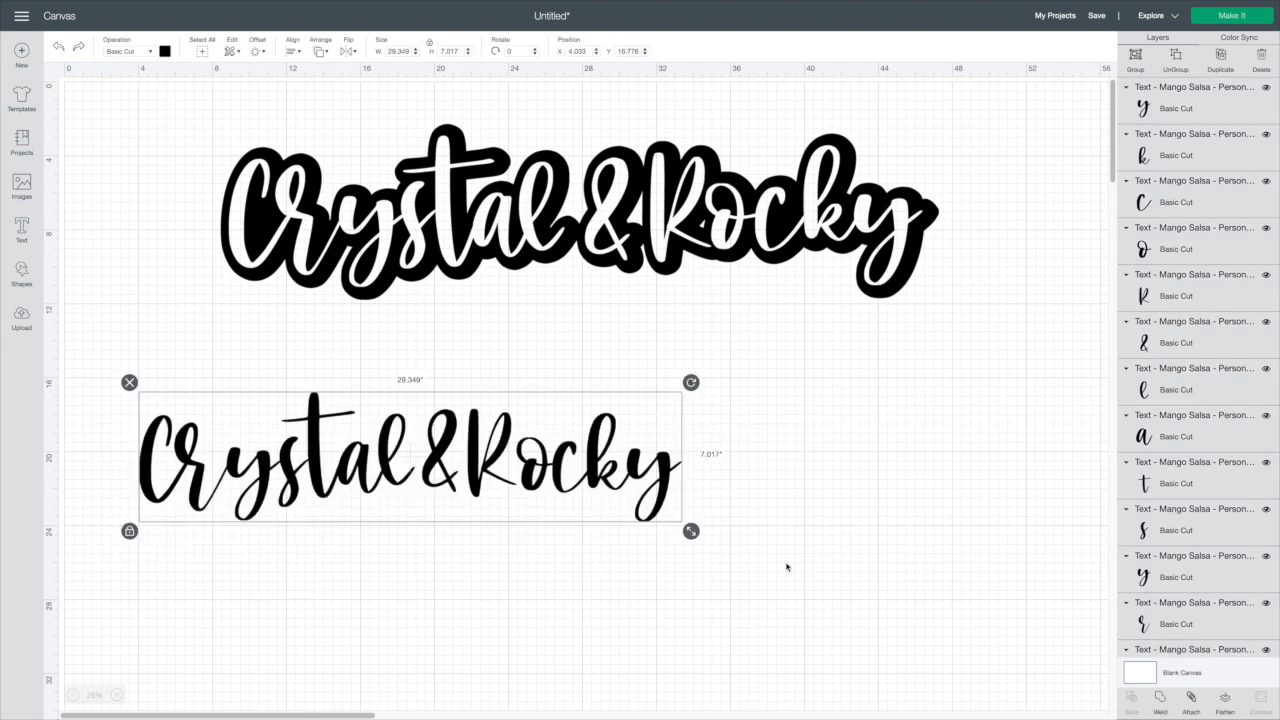
pyautogui.click(1158, 700)
pyautogui.moveTo(491, 476); pyautogui.dragTo(563, 491)
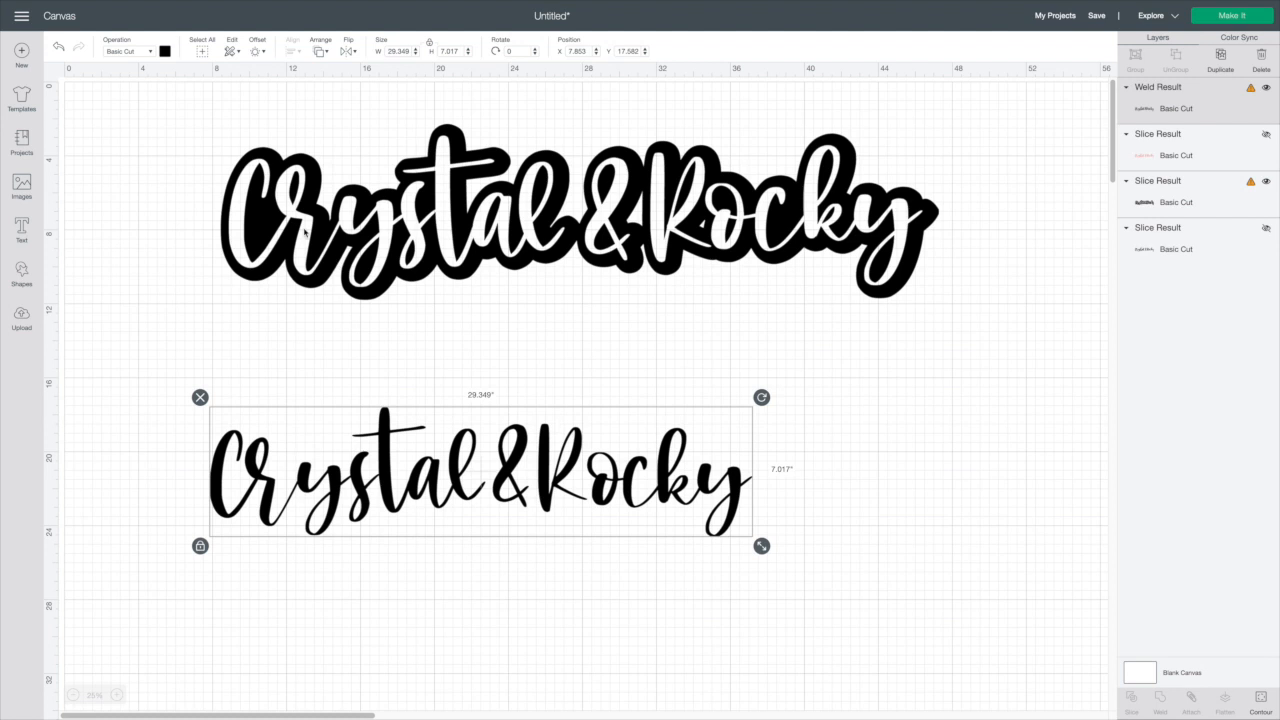
# Apply a 0.819 in rounded offset to the welded word and undo it
pyautogui.click(259, 53)
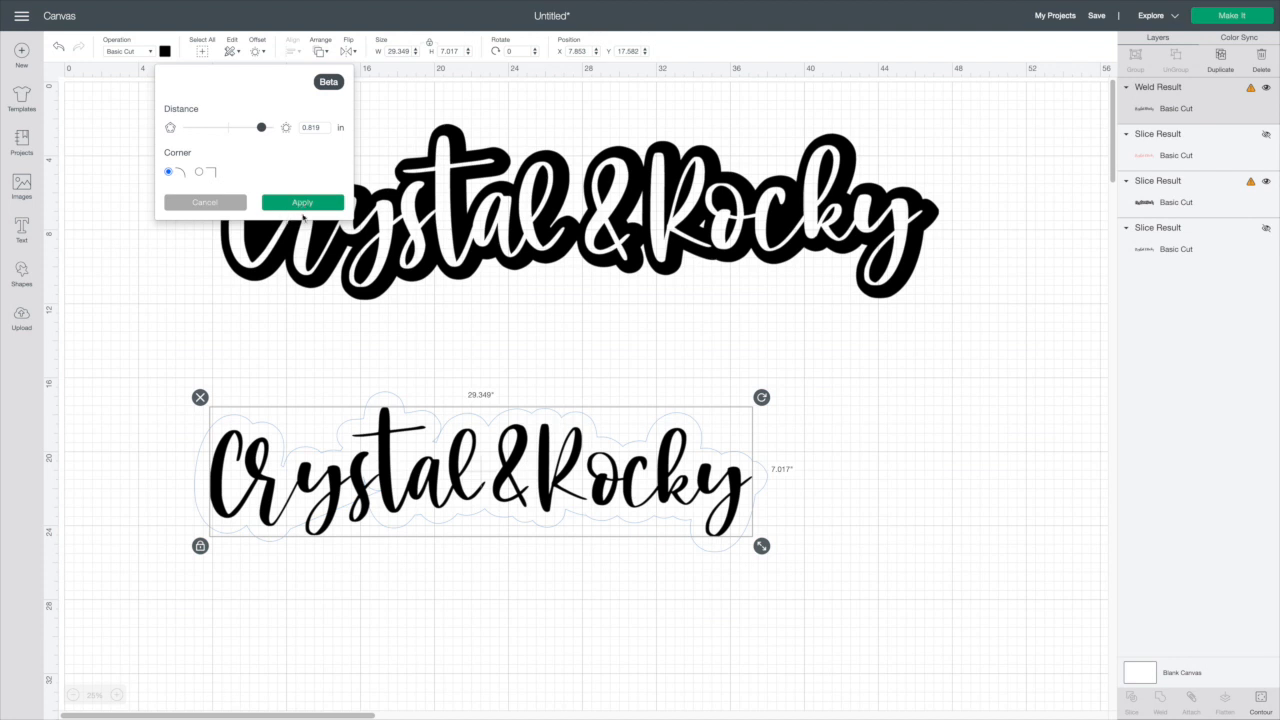
pyautogui.click(312, 206)
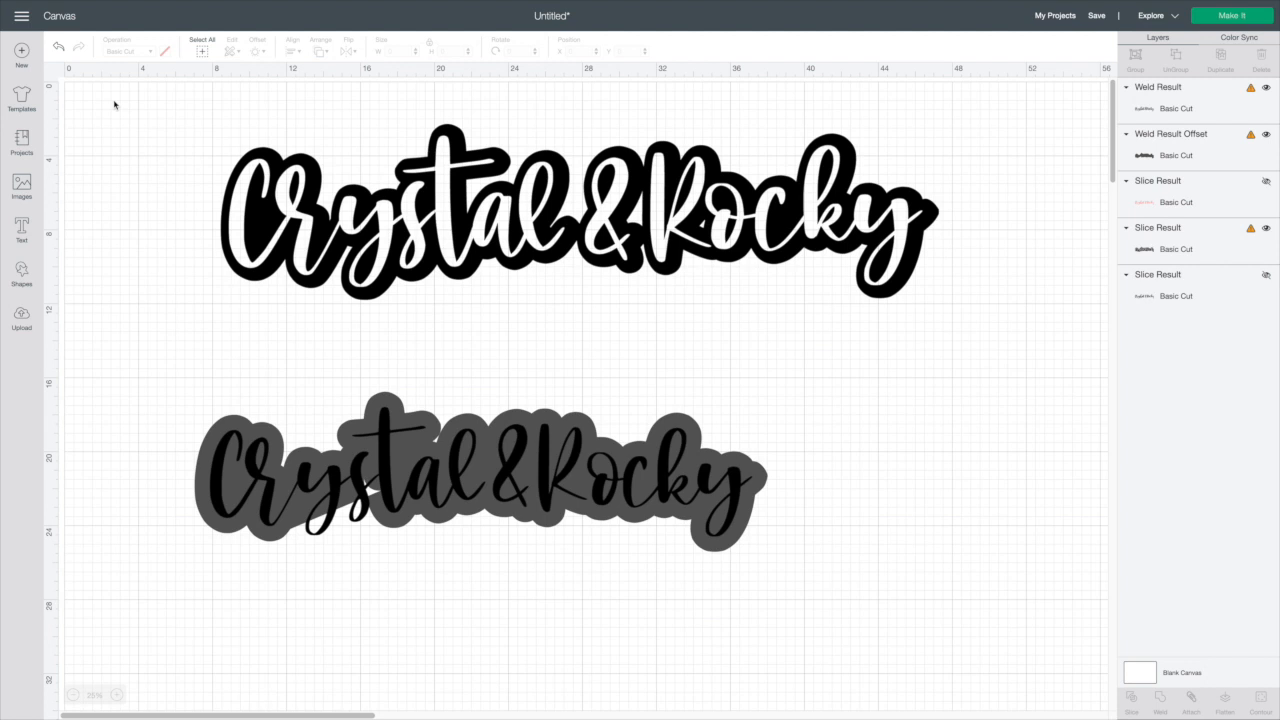
pyautogui.click(58, 47)
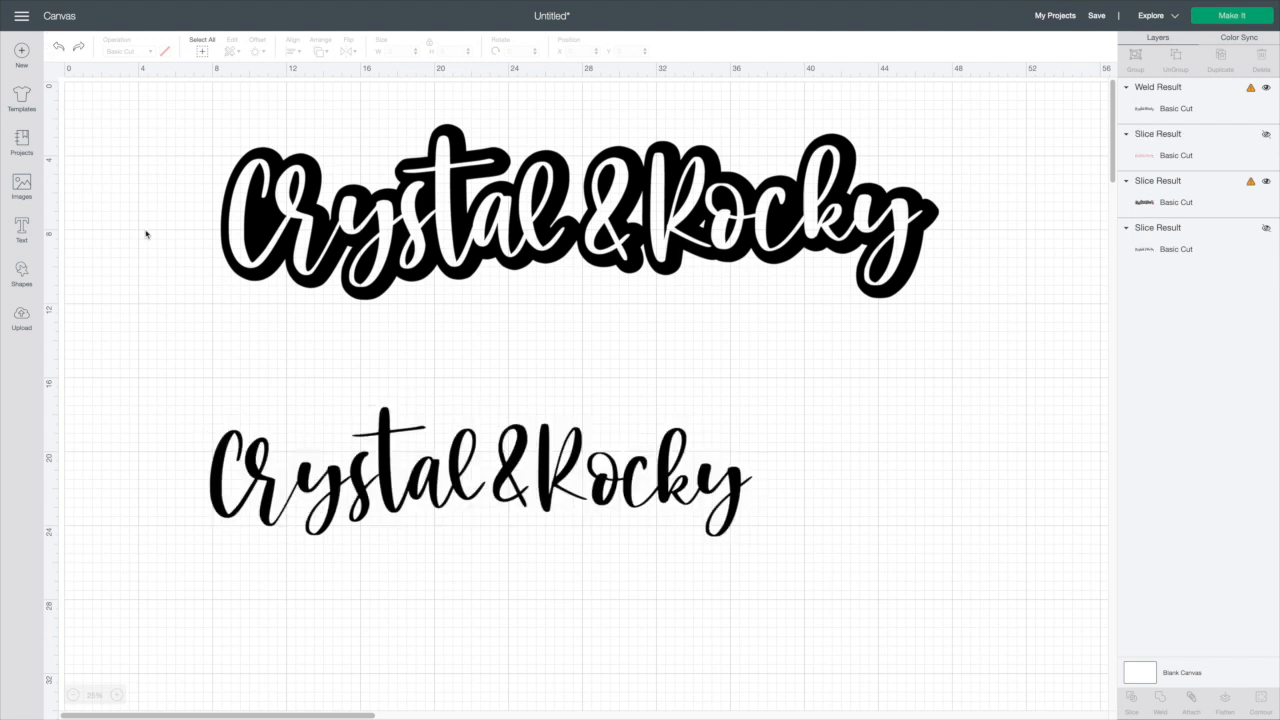
# Add a 1 in rounded offset around the welded Crystal&Rocky word
pyautogui.click(276, 466)
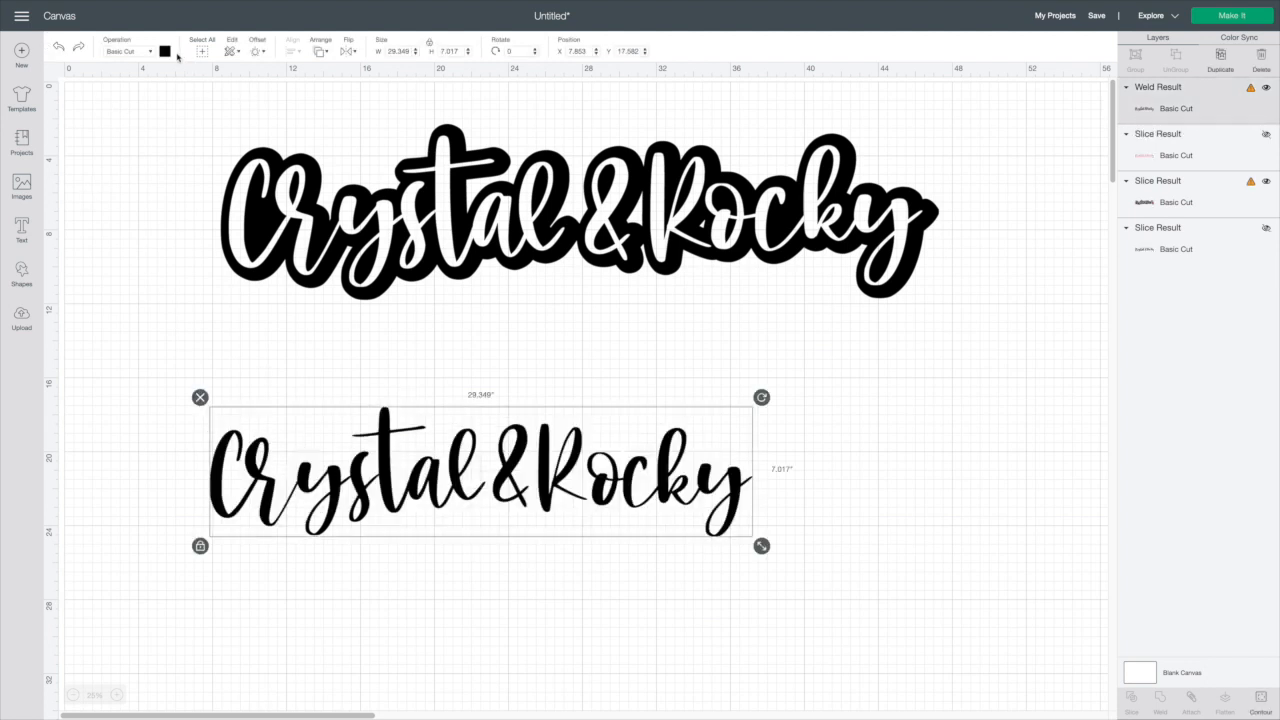
pyautogui.click(260, 52)
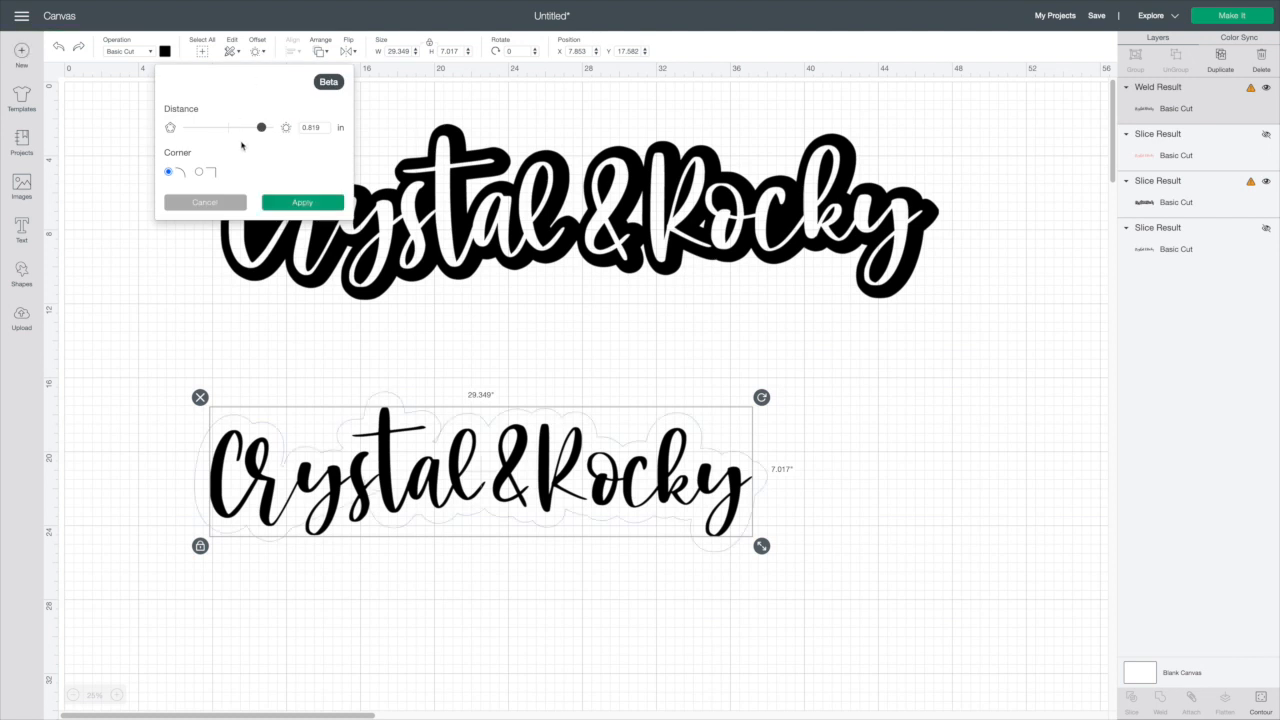
pyautogui.moveTo(267, 129); pyautogui.dragTo(270, 131)
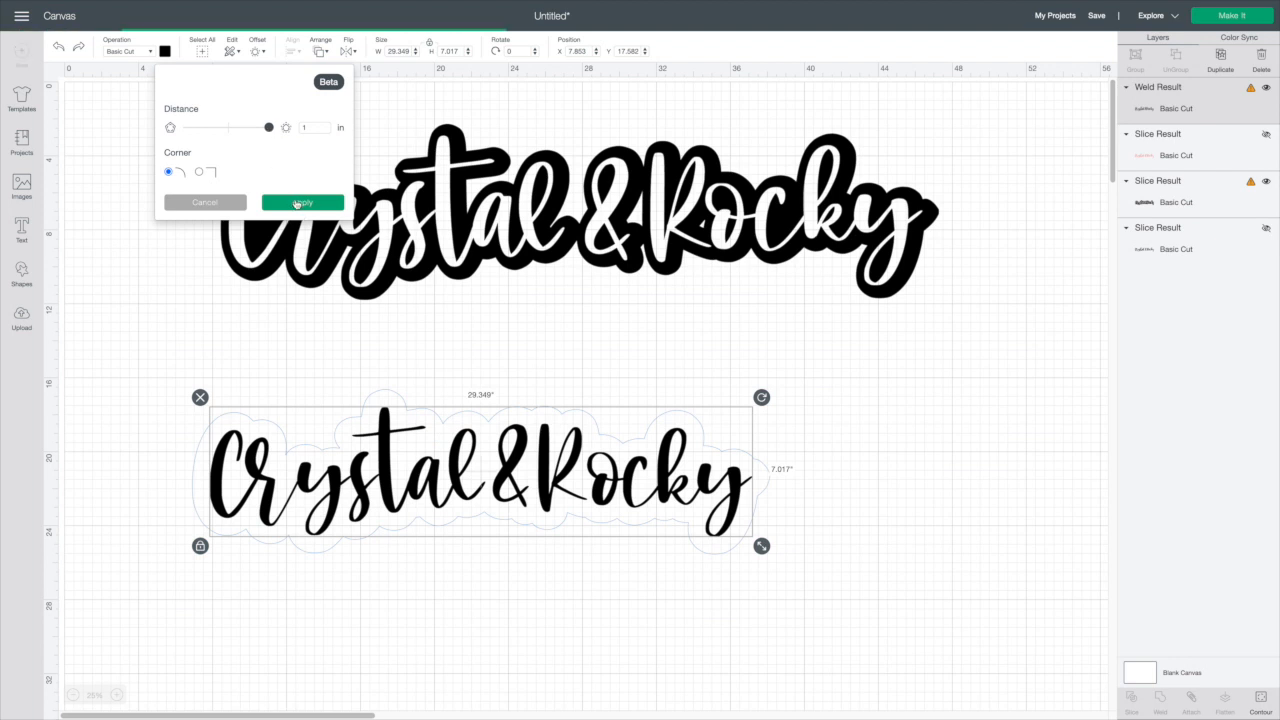
pyautogui.click(300, 202)
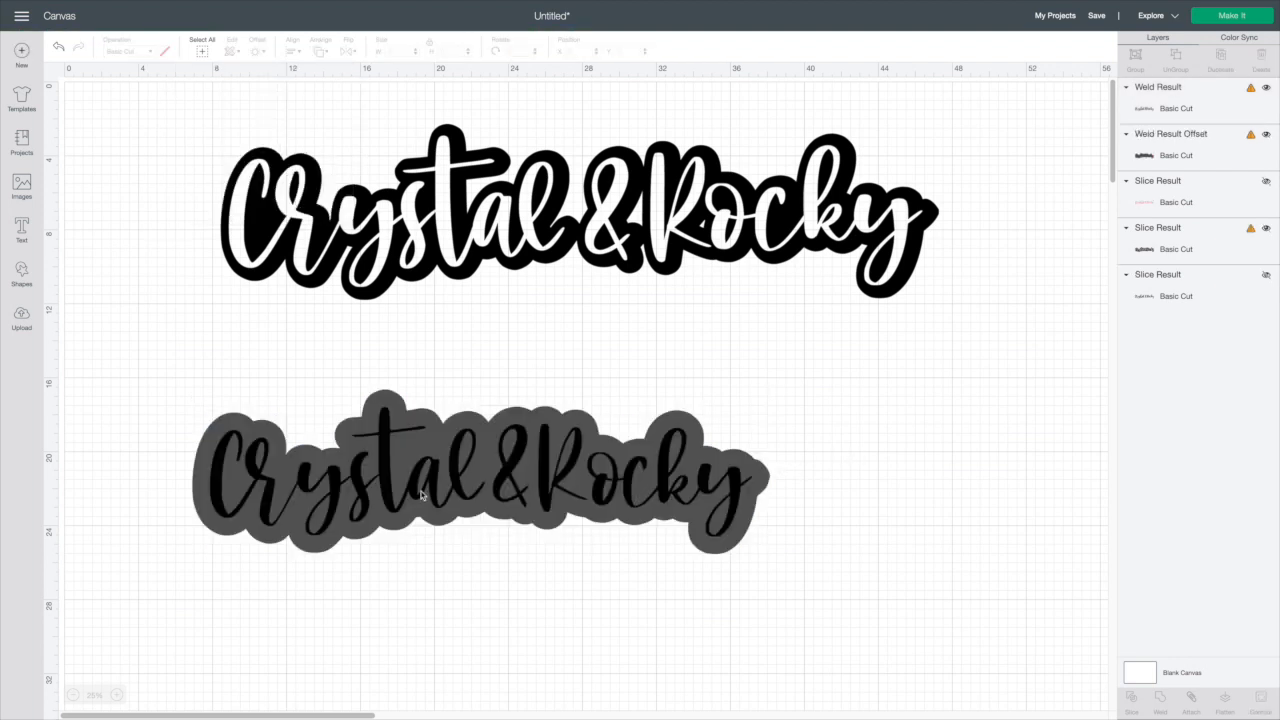
# Try slicing the welded word with its offset and moving the pieces, then undo the slice
pyautogui.click(287, 485)
pyautogui.click(145, 355)
pyautogui.click(224, 432)
pyautogui.click(186, 344)
pyautogui.moveTo(194, 351); pyautogui.dragTo(826, 641)
pyautogui.click(1132, 700)
pyautogui.moveTo(680, 464); pyautogui.dragTo(859, 697)
pyautogui.moveTo(651, 414); pyautogui.dragTo(636, 310)
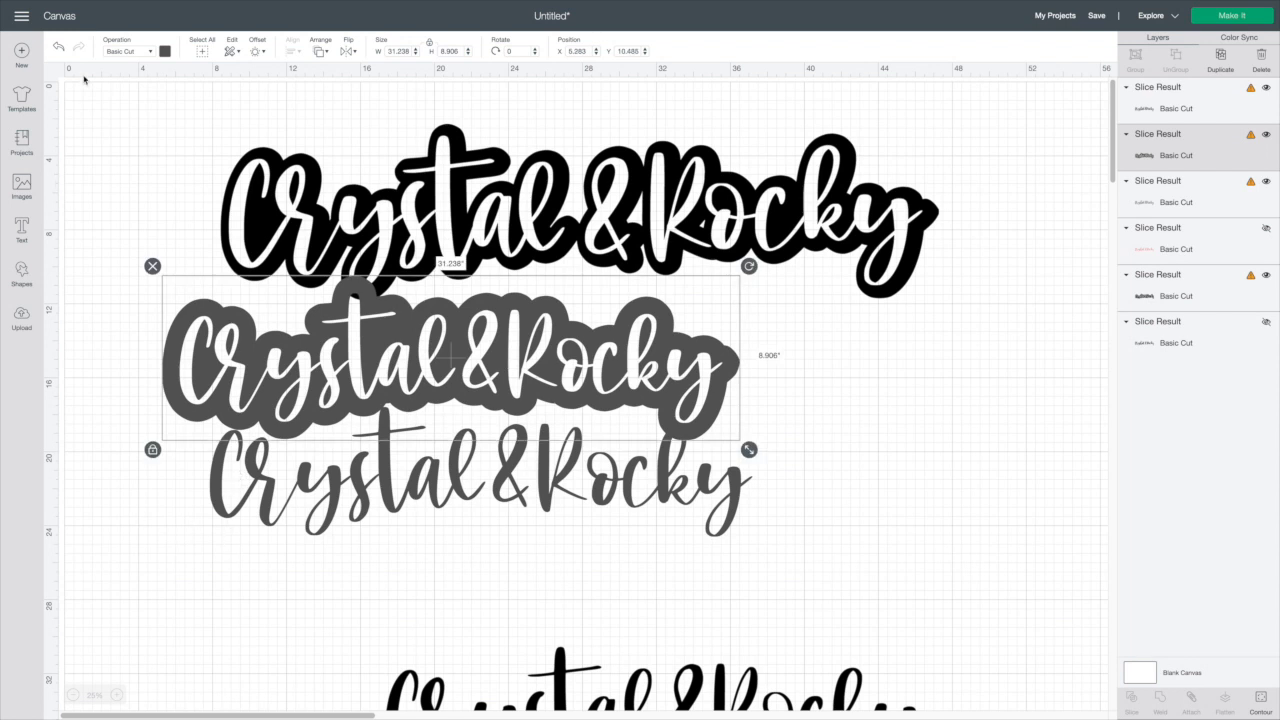
pyautogui.click(60, 47)
pyautogui.click(60, 47)
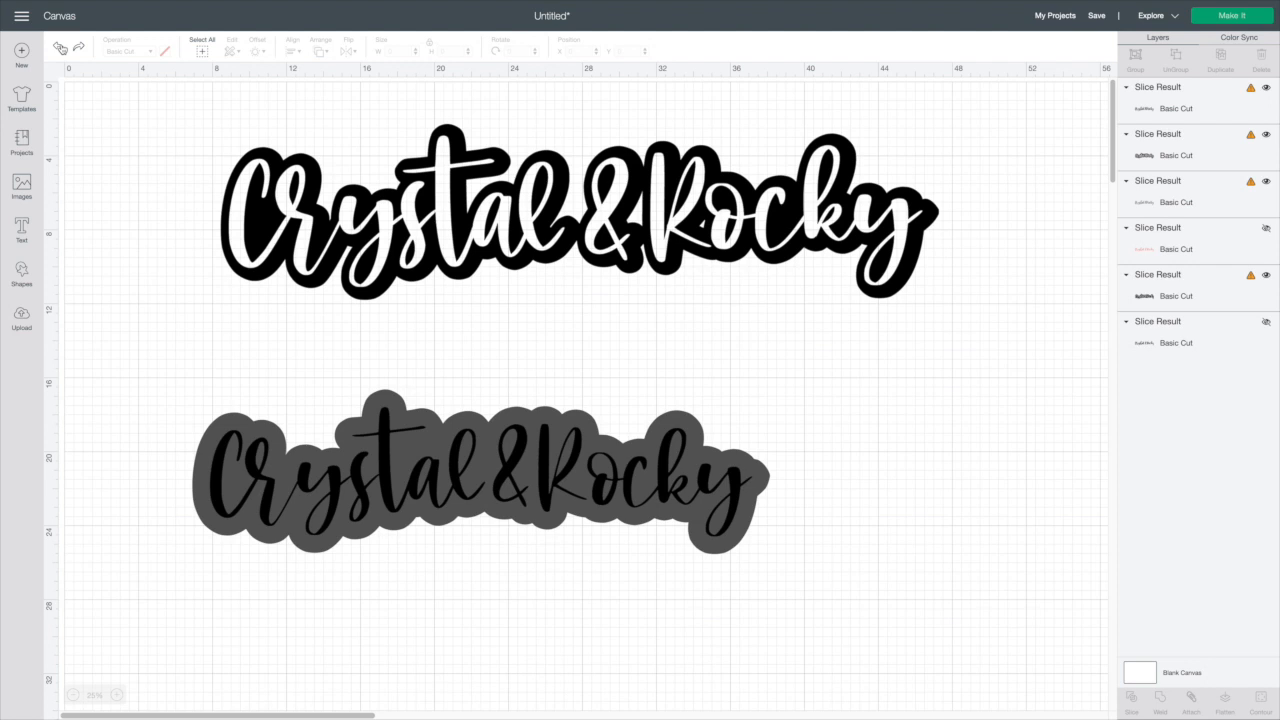
pyautogui.click(60, 47)
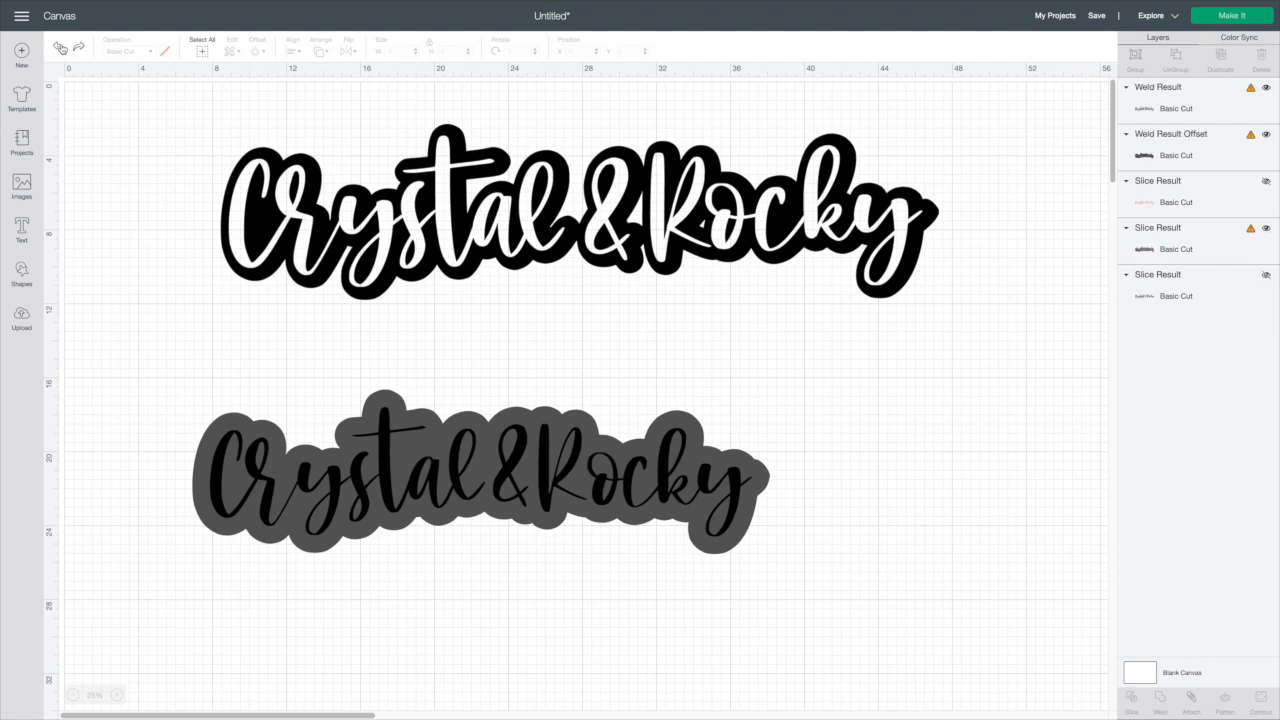
# Change the welded word's colour to pink
pyautogui.click(234, 457)
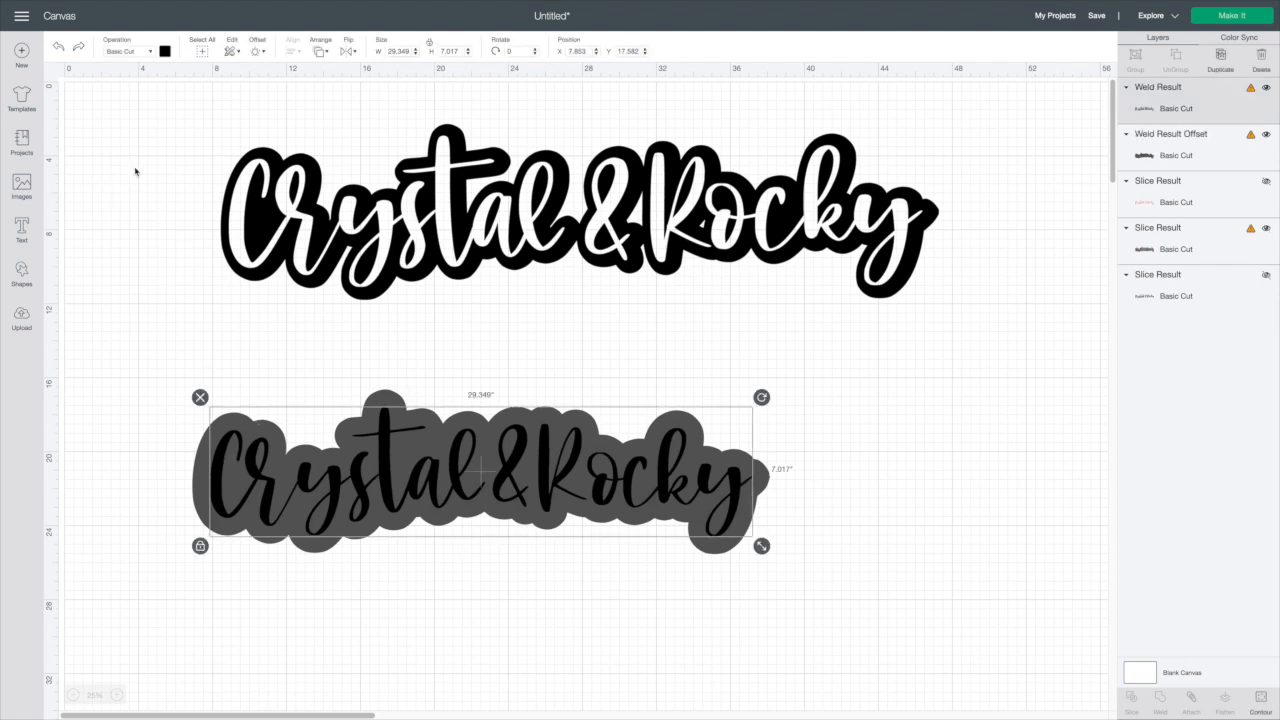
pyautogui.click(165, 52)
pyautogui.click(179, 128)
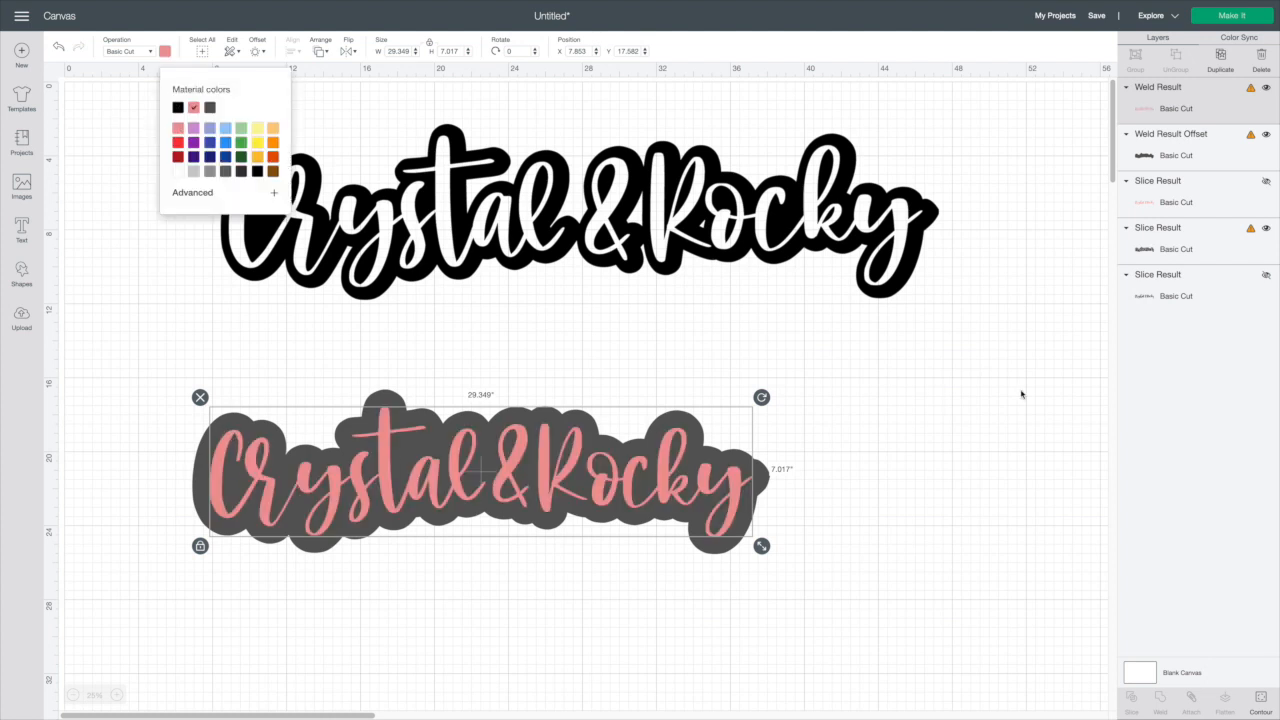
pyautogui.click(897, 410)
# Change the welded word's offset colour to black
pyautogui.click(210, 460)
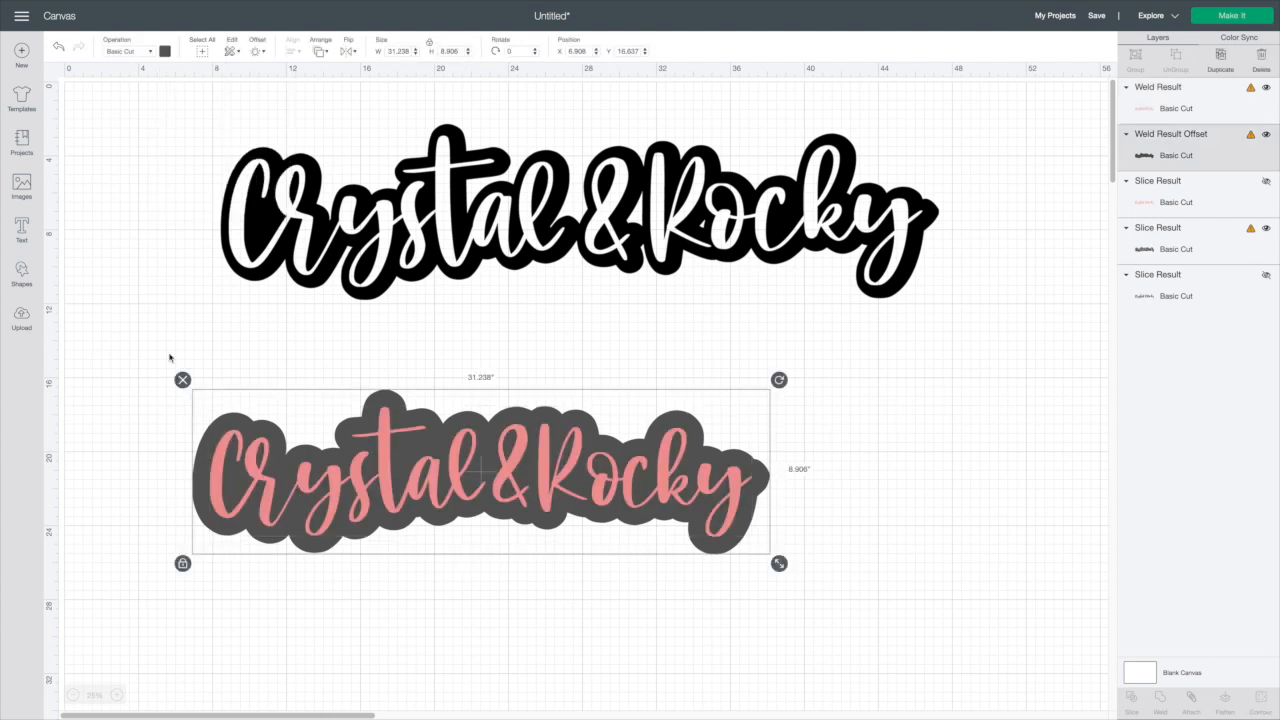
pyautogui.click(164, 52)
pyautogui.click(177, 108)
pyautogui.click(836, 375)
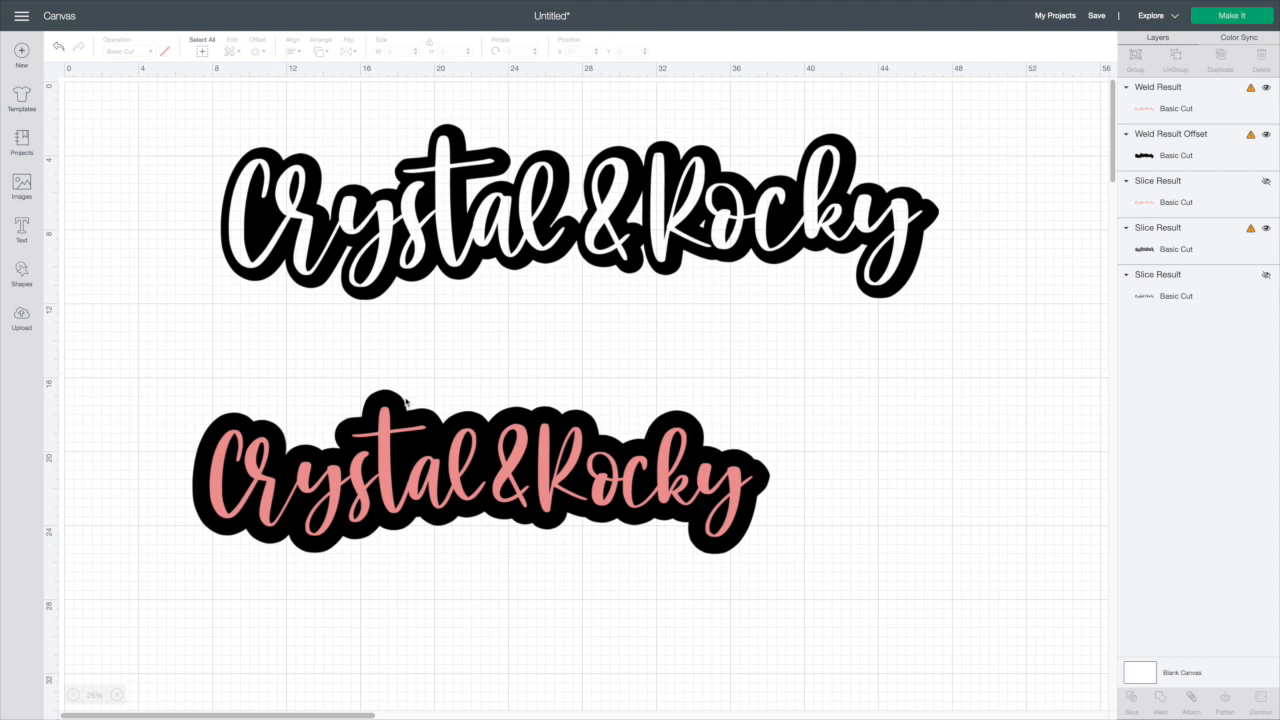
# Delete the lower script word with its offset and move the sliced outline toward the canvas centre
pyautogui.hscroll(1, 316, 416)
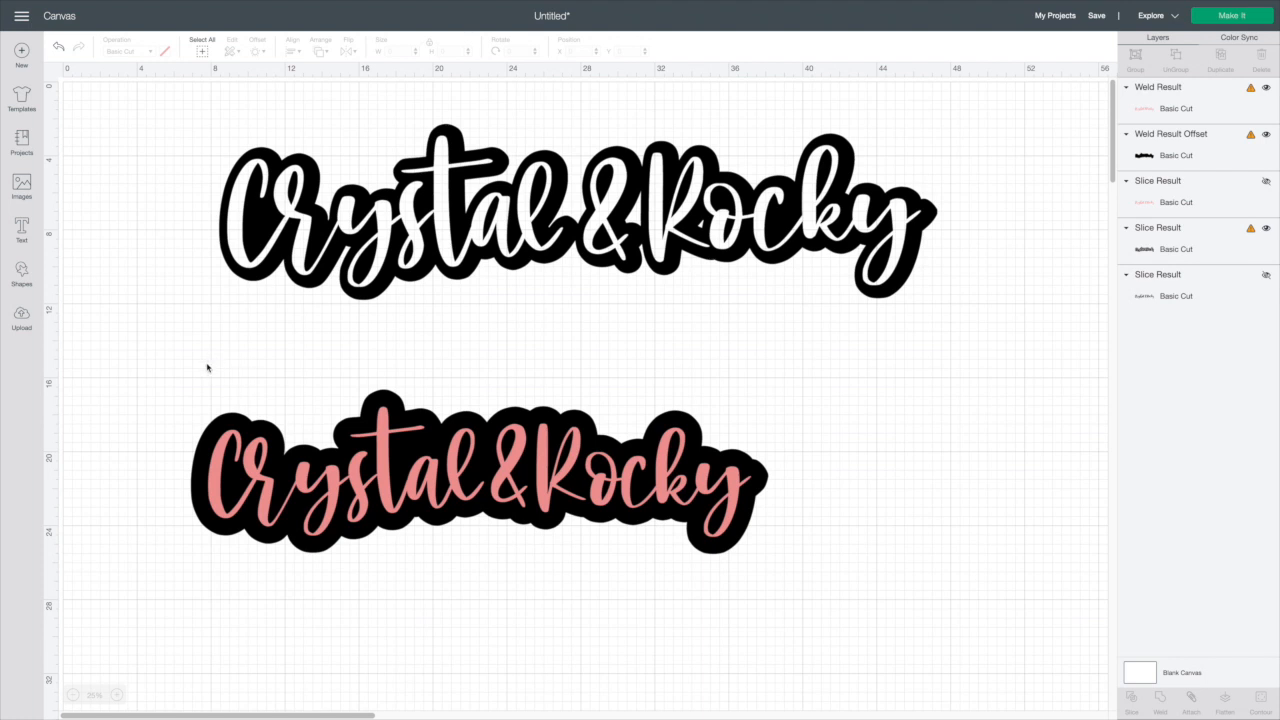
pyautogui.moveTo(168, 390); pyautogui.dragTo(829, 552)
pyautogui.press('Delete')
pyautogui.moveTo(568, 234); pyautogui.dragTo(500, 292)
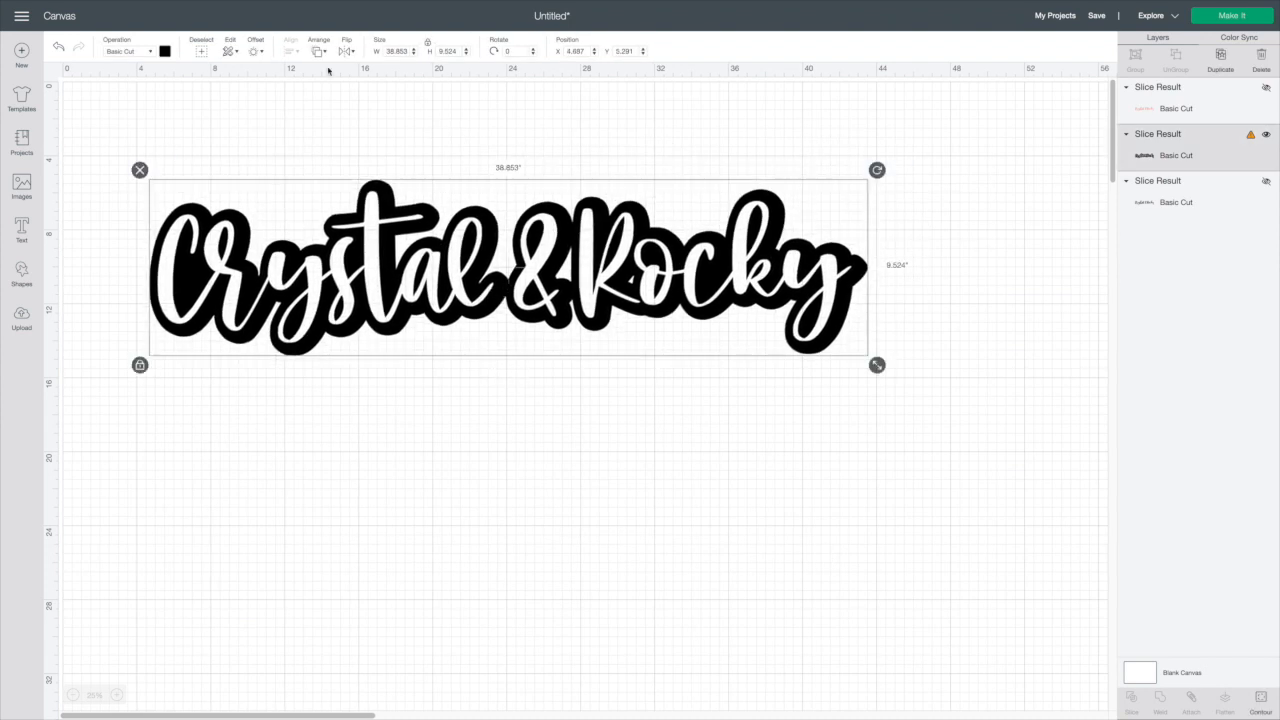
# Insert a heart shape, enlarge it to about 11.5 in wide and place it below the Crystal & Rocky text
pyautogui.click(256, 51)
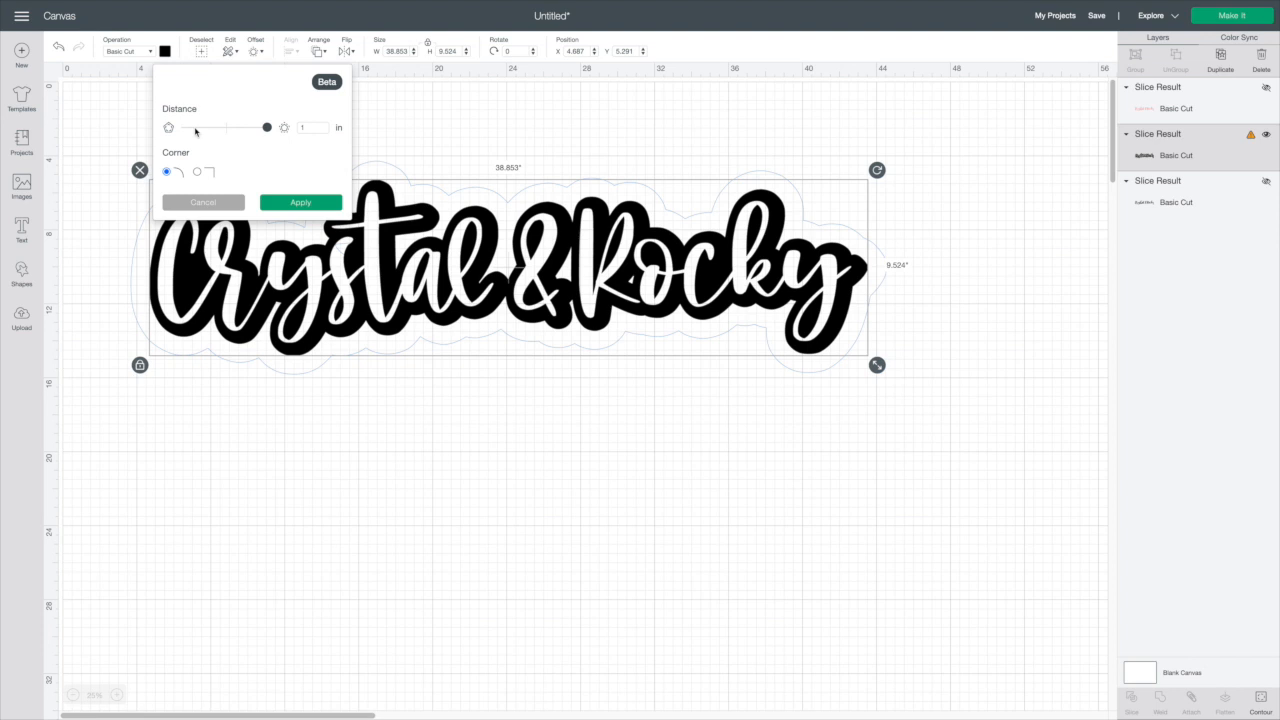
pyautogui.click(281, 453)
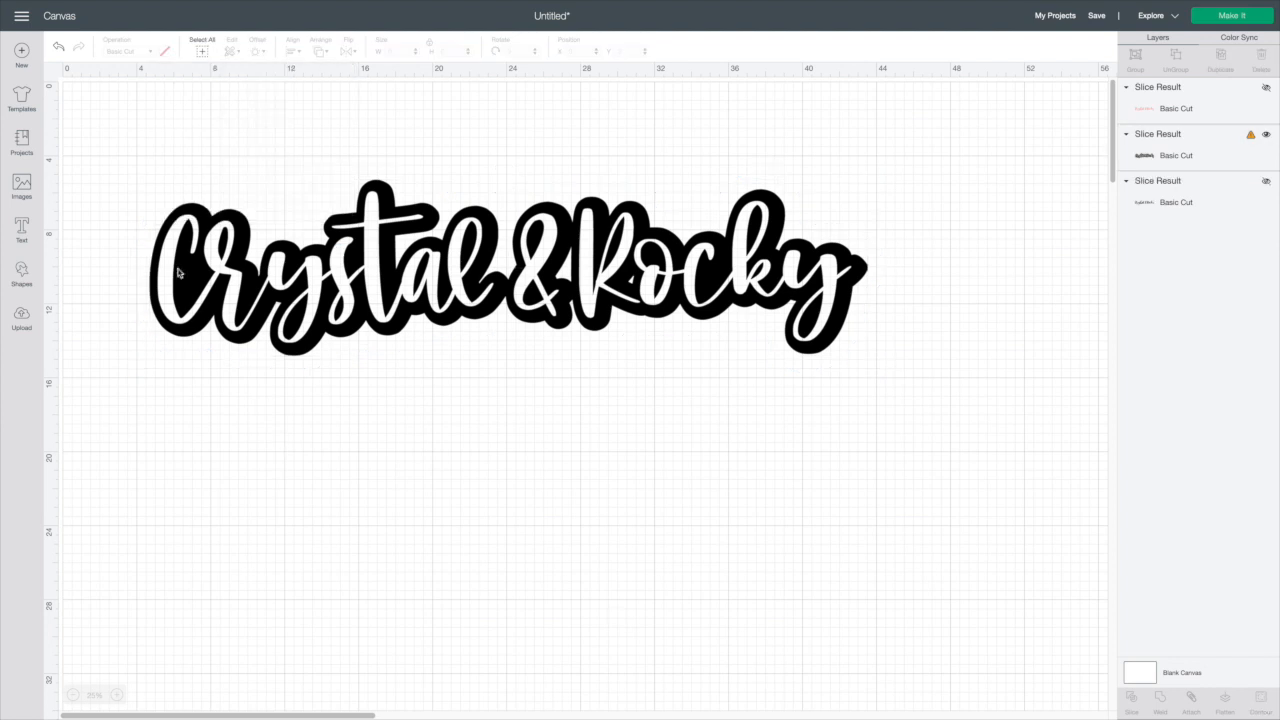
pyautogui.click(22, 272)
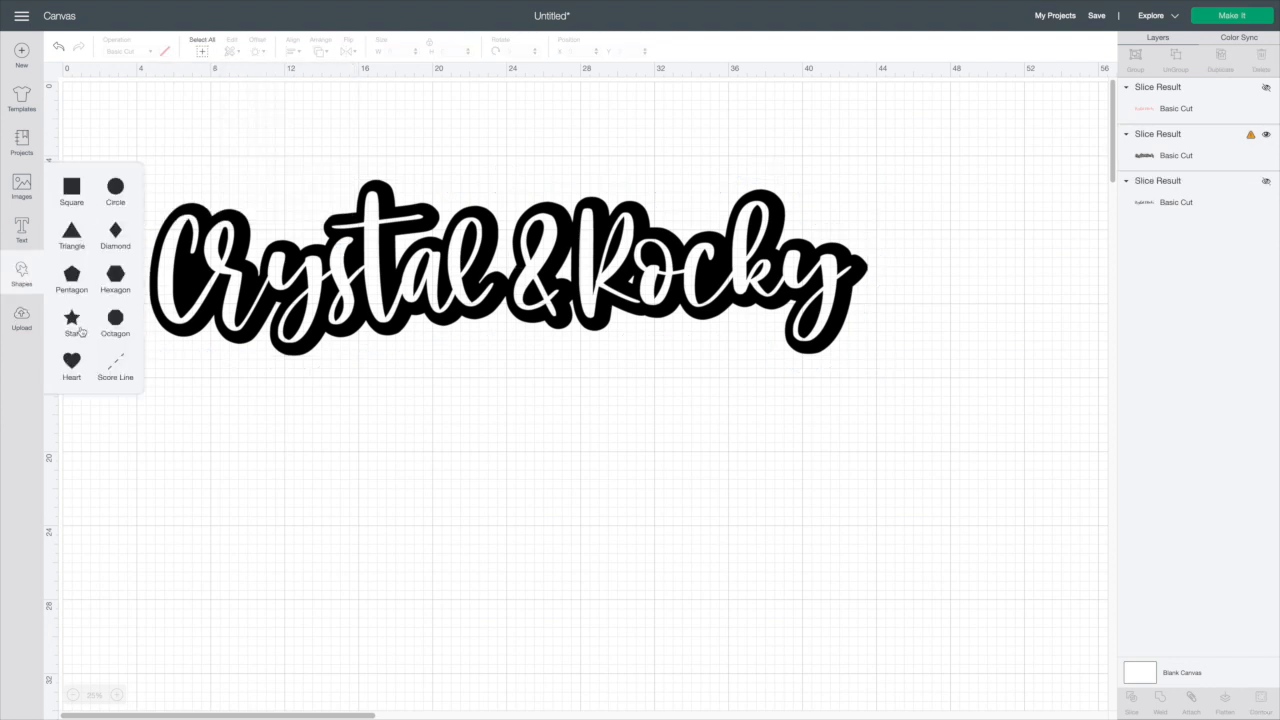
pyautogui.click(73, 360)
pyautogui.moveTo(113, 132); pyautogui.dragTo(465, 611)
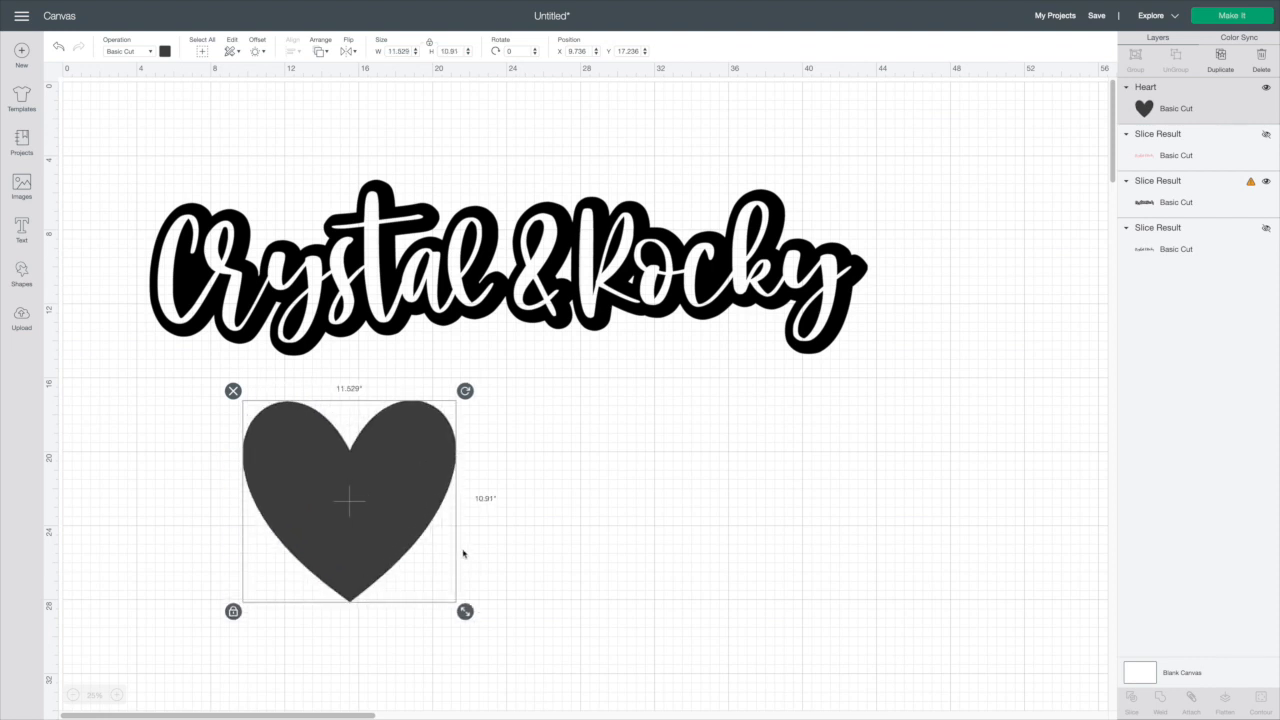
pyautogui.moveTo(408, 532); pyautogui.dragTo(449, 529)
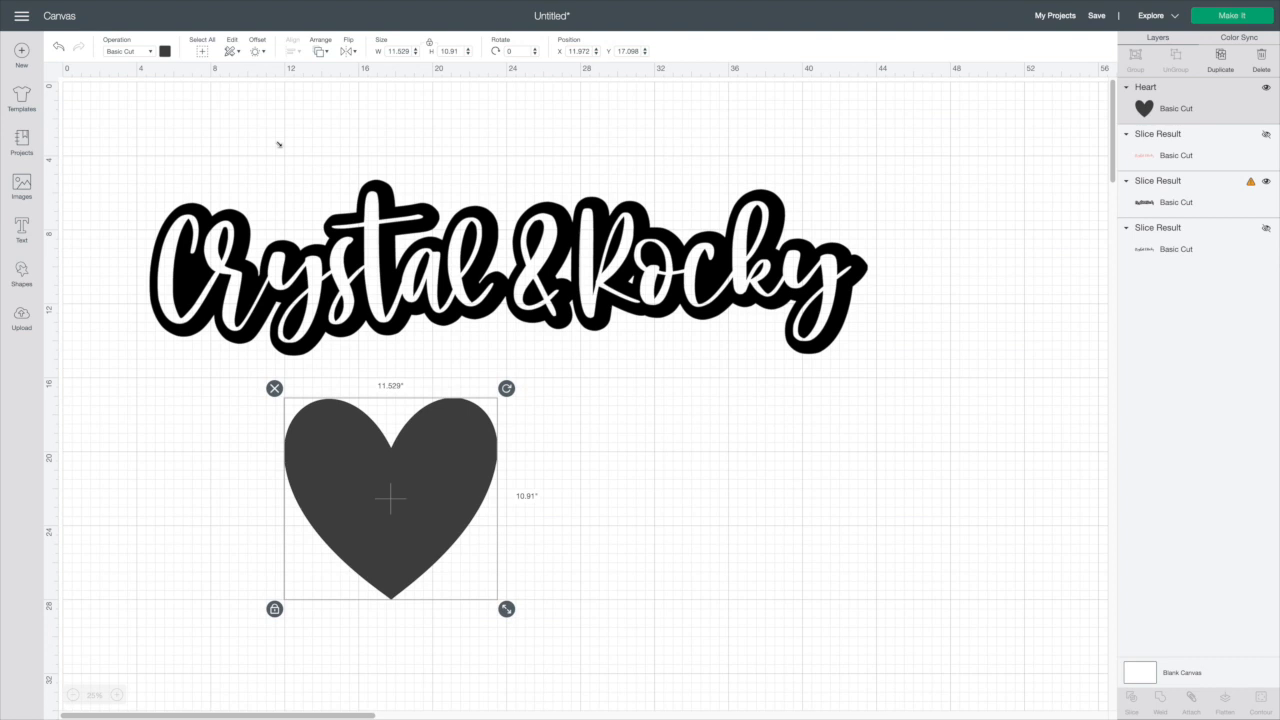
pyautogui.click(257, 51)
pyautogui.moveTo(269, 127); pyautogui.dragTo(200, 130)
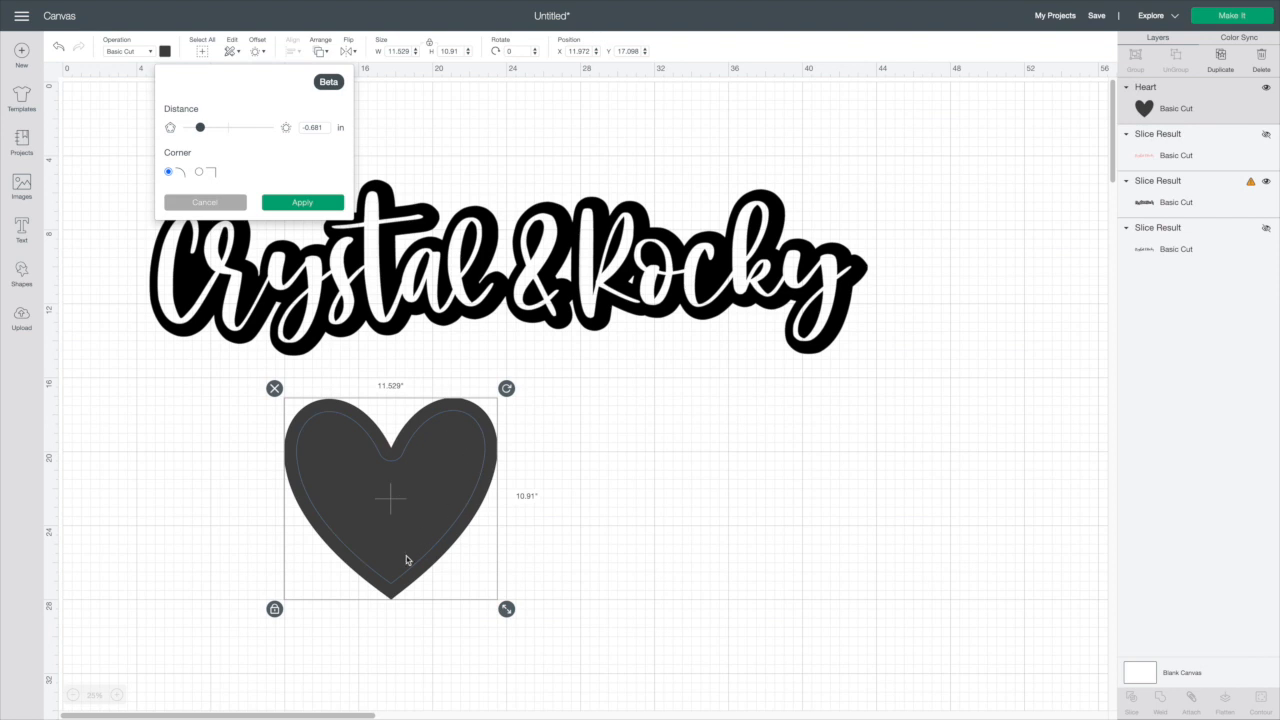
pyautogui.click(566, 590)
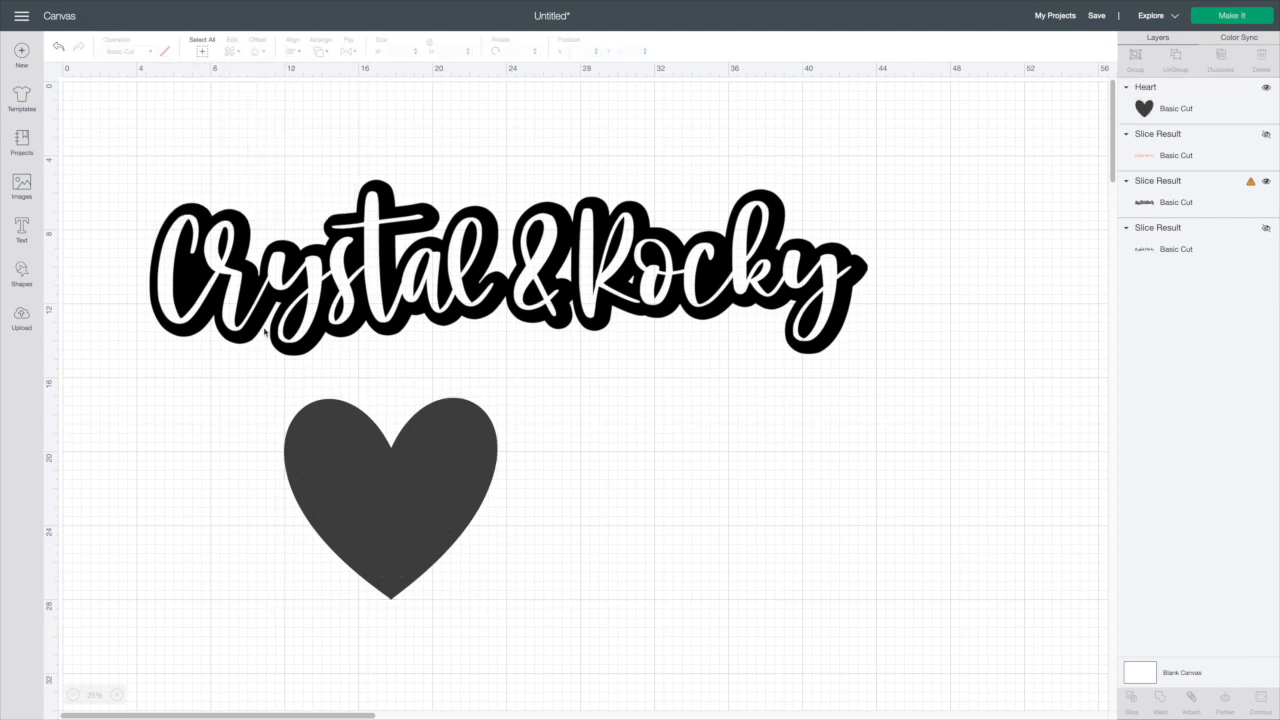
# Apply an inward offset of -0.881 in to the heart
pyautogui.click(358, 500)
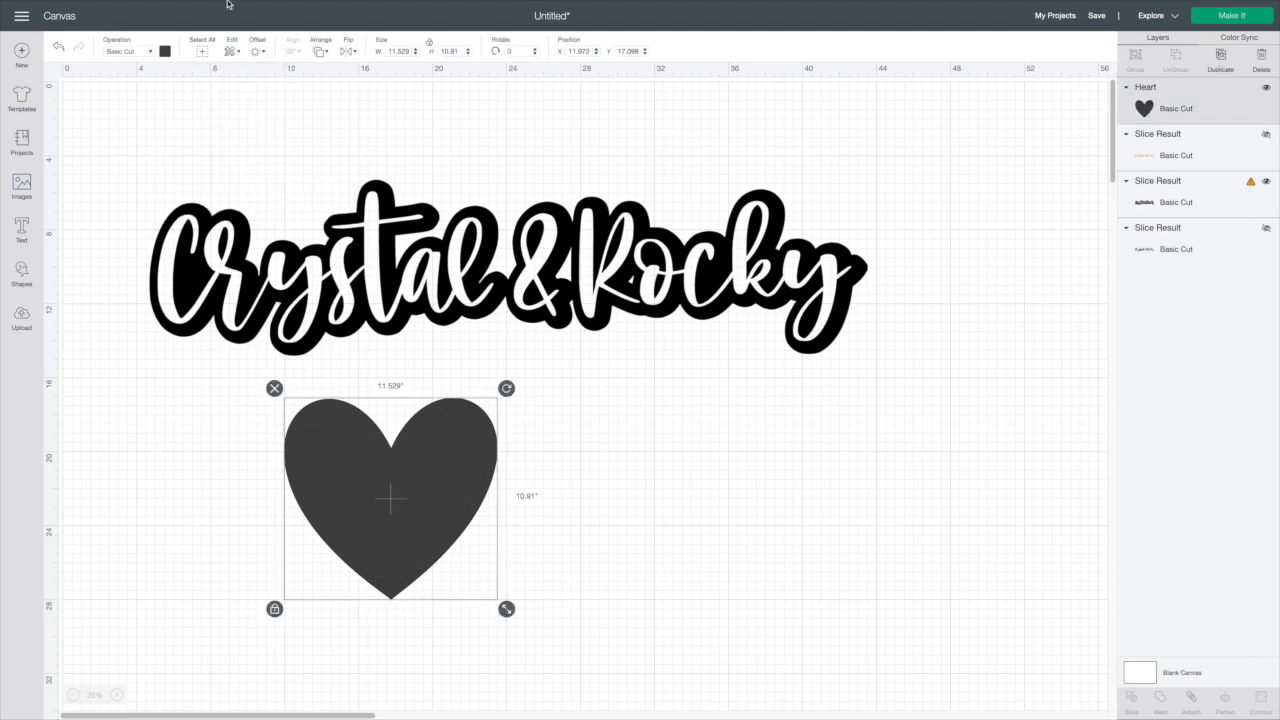
pyautogui.click(257, 52)
pyautogui.moveTo(268, 130); pyautogui.dragTo(199, 130)
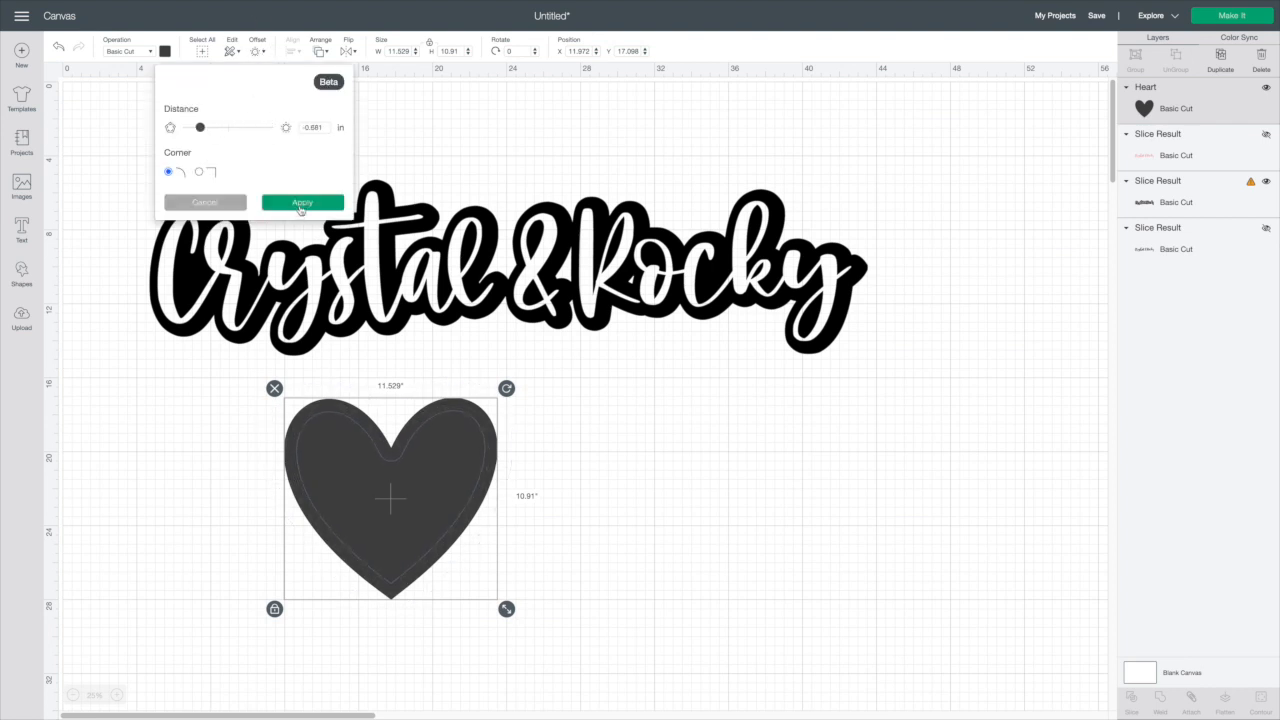
pyautogui.click(302, 206)
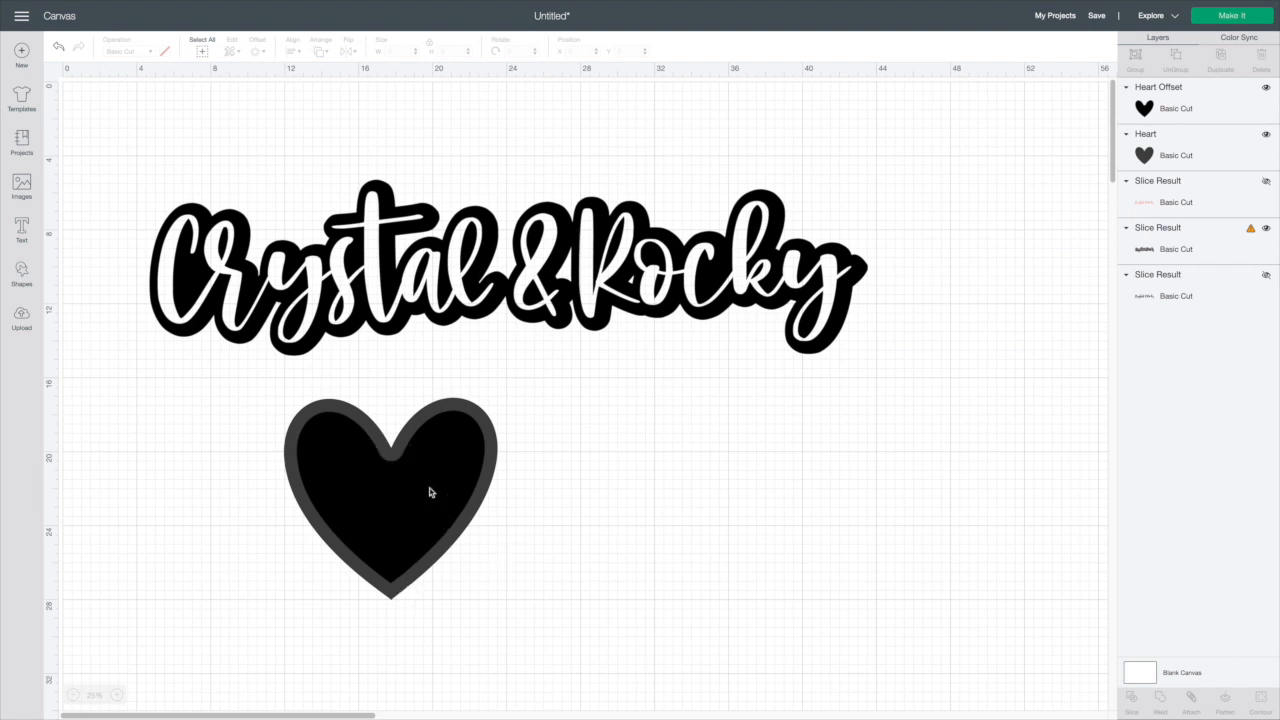
# Insert a circle, enlarge it to about 23.3 in wide and move it to the right of the heart
pyautogui.moveTo(428, 494)
pyautogui.mouseDown()
pyautogui.moveTo(655, 493)
pyautogui.moveTo(430, 497)
pyautogui.mouseUp()
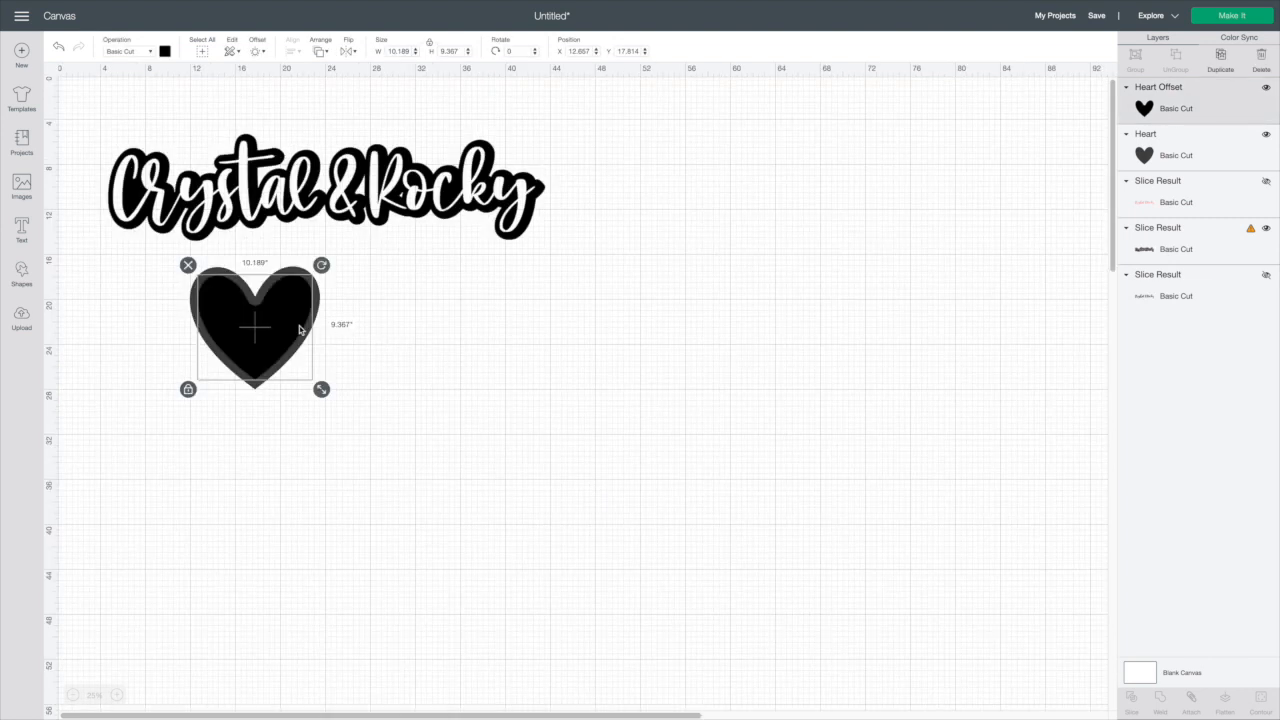
pyautogui.moveTo(299, 327); pyautogui.dragTo(296, 324)
pyautogui.click(22, 274)
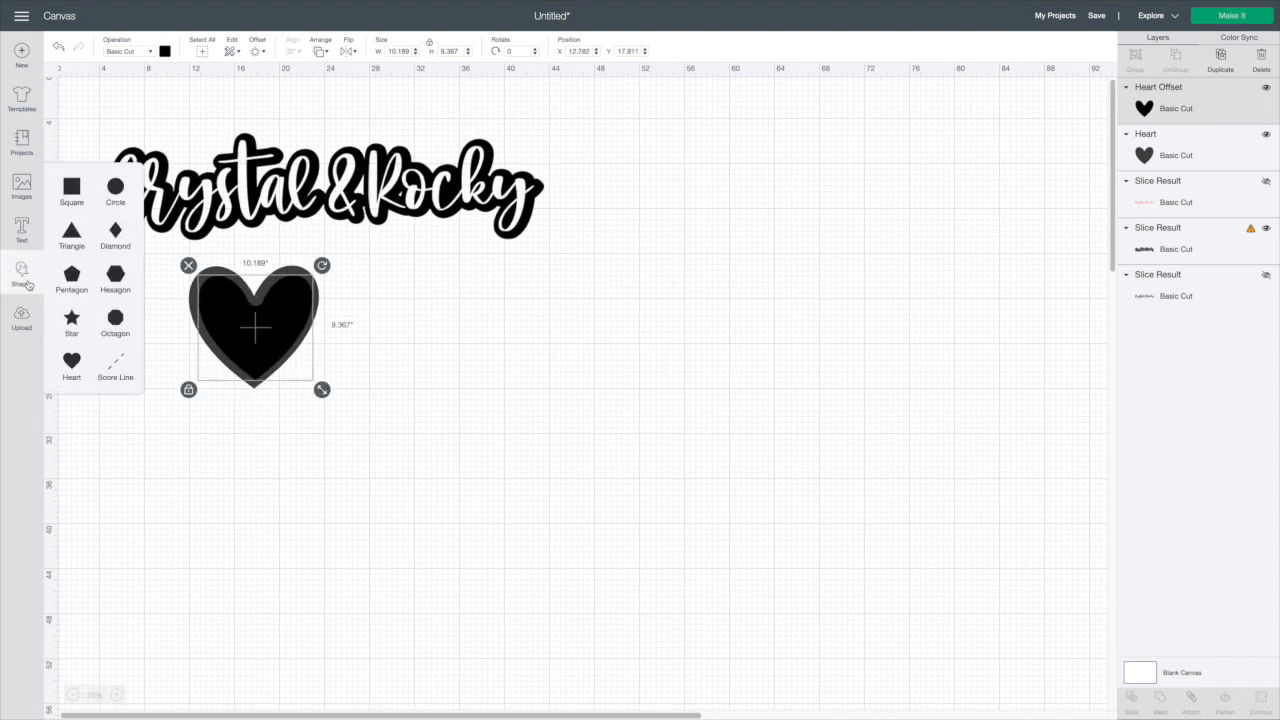
pyautogui.click(115, 188)
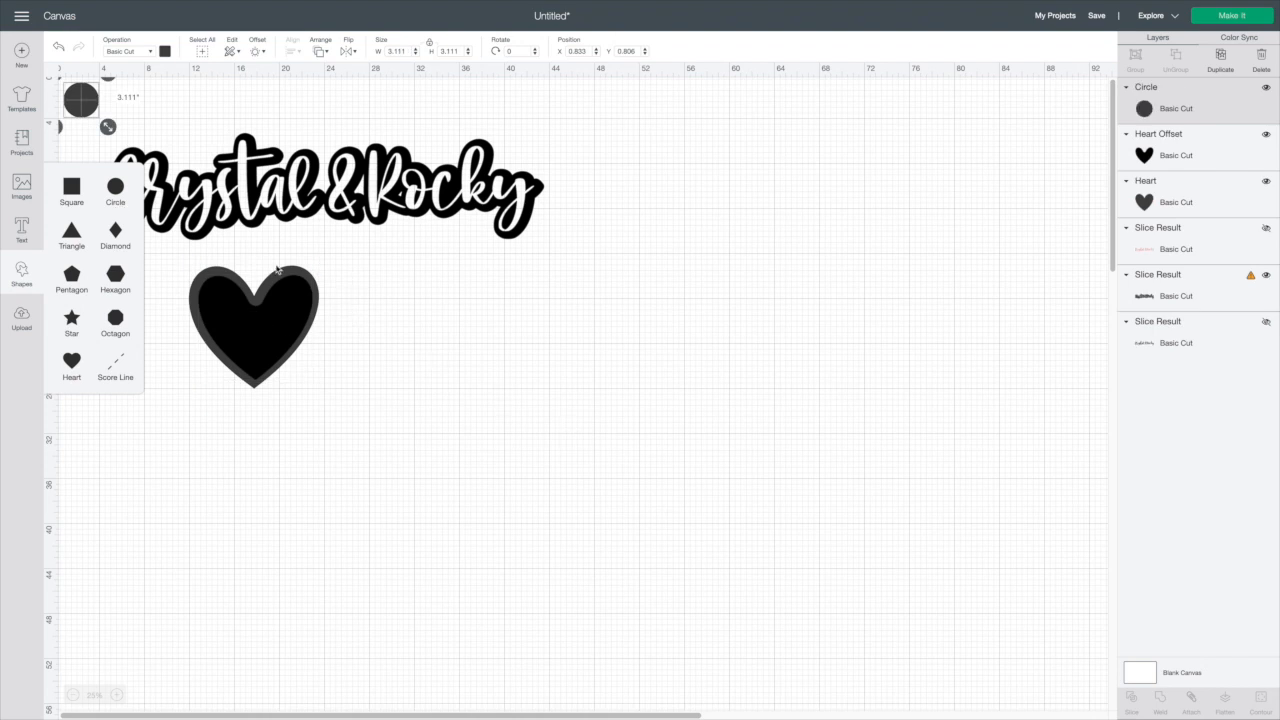
pyautogui.moveTo(108, 128); pyautogui.dragTo(339, 316)
pyautogui.moveTo(283, 253); pyautogui.dragTo(790, 473)
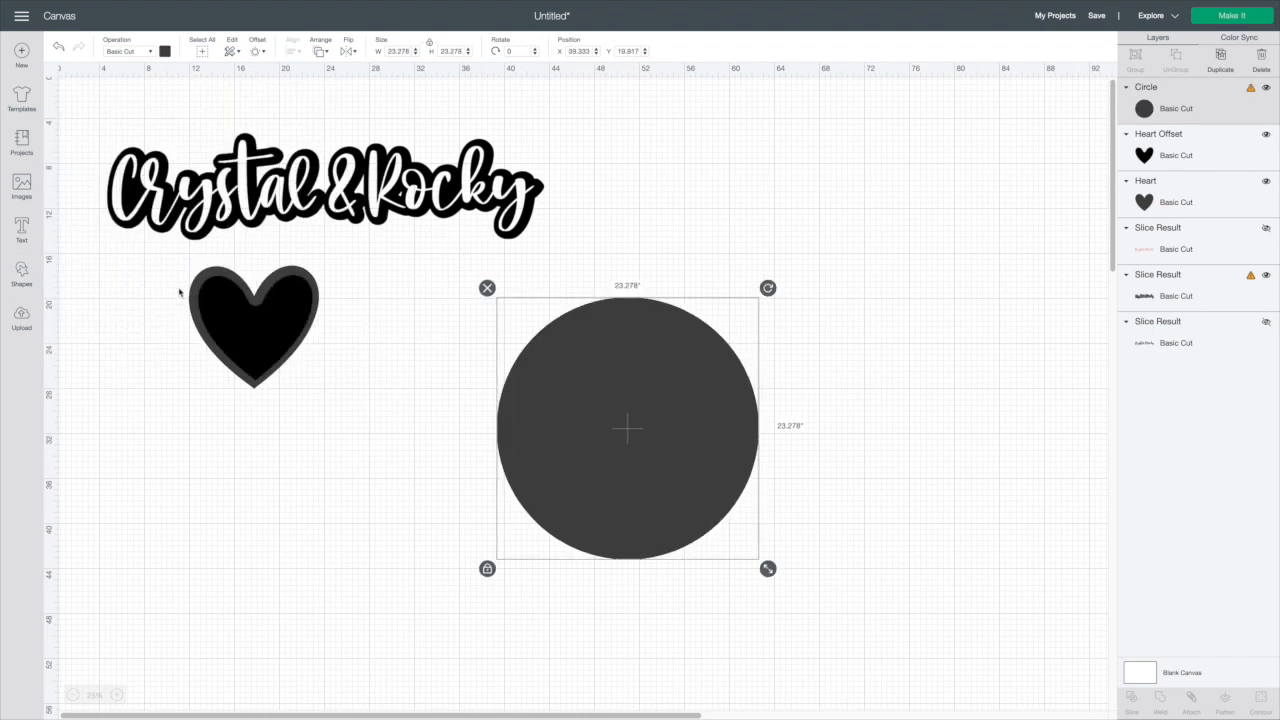
# Apply an inward offset of -0.764 in to the large circle and shift the offset slightly
pyautogui.click(257, 51)
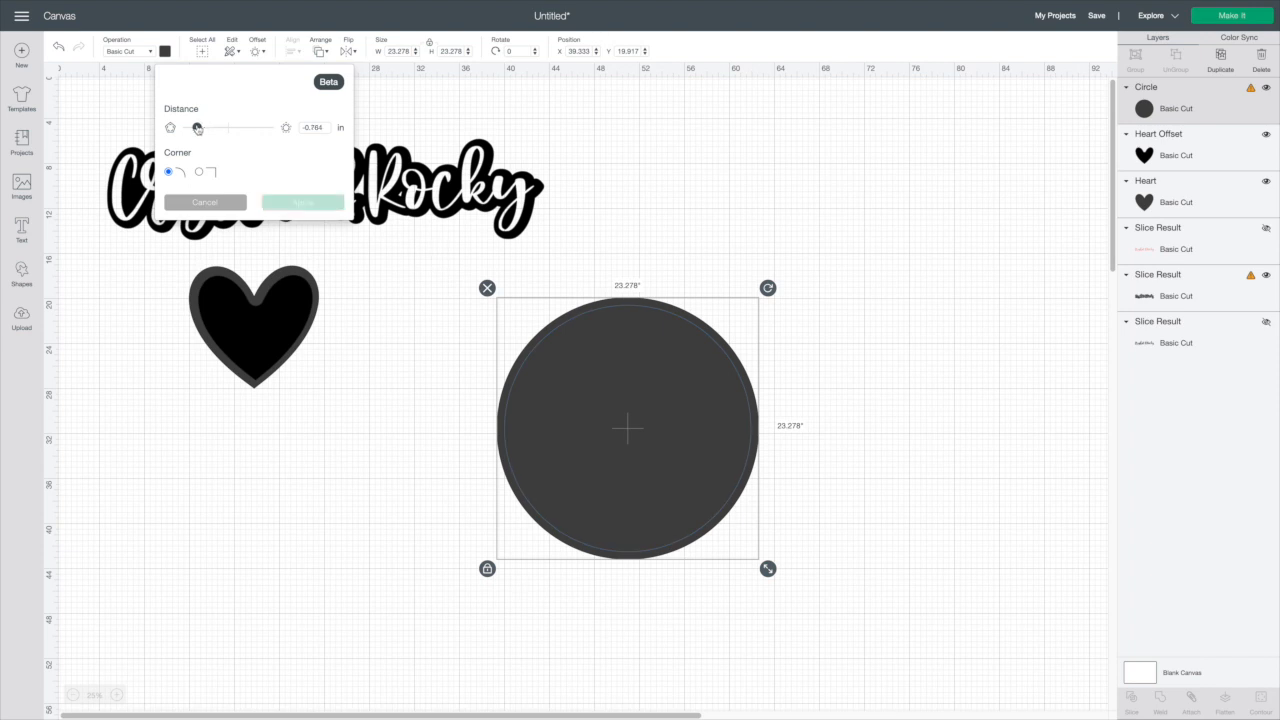
pyautogui.click(314, 202)
pyautogui.moveTo(640, 470); pyautogui.dragTo(655, 467)
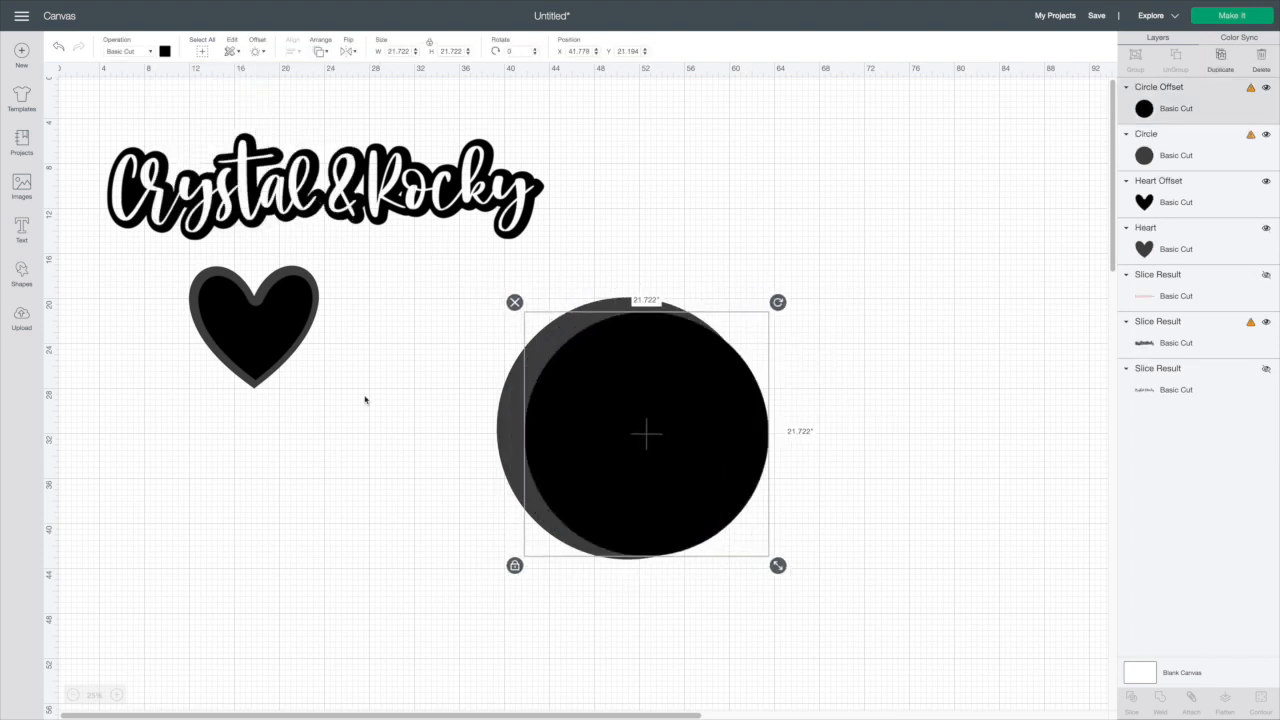
# Insert another circle about 14.1 in wide and place it in the upper right of the canvas
pyautogui.click(22, 276)
pyautogui.click(116, 190)
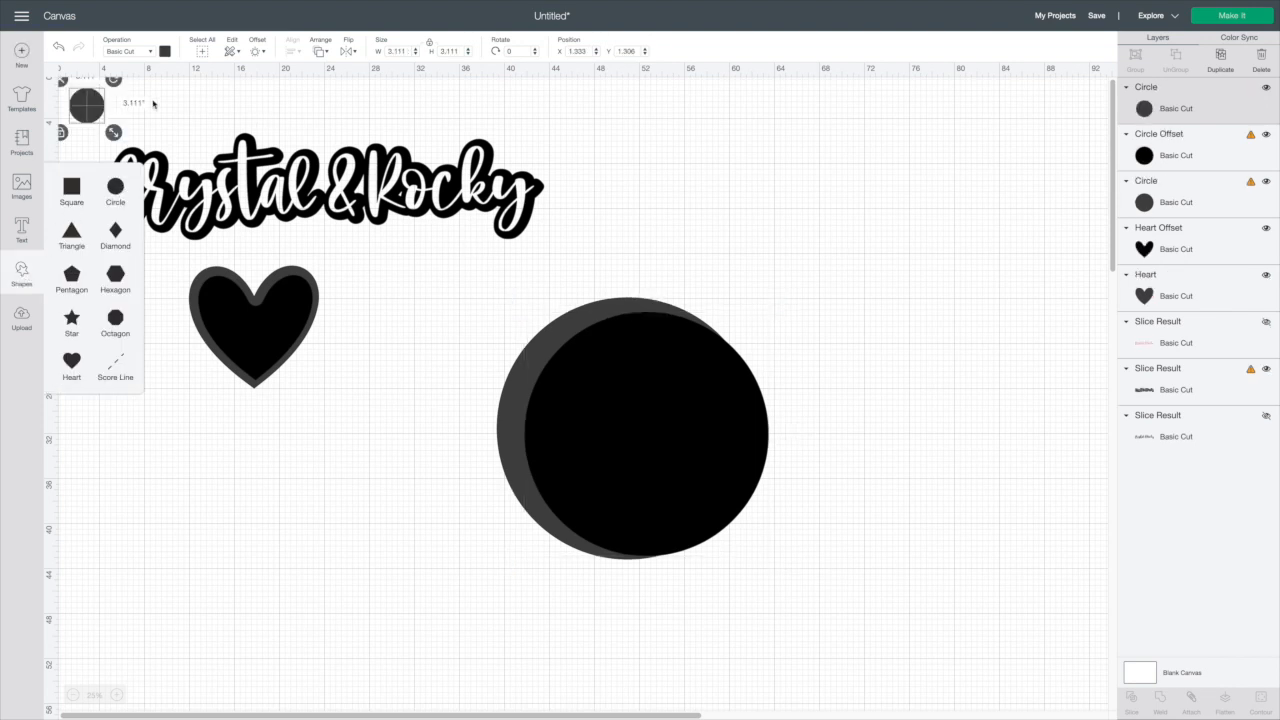
pyautogui.moveTo(113, 132); pyautogui.dragTo(241, 233)
pyautogui.moveTo(185, 160); pyautogui.dragTo(897, 194)
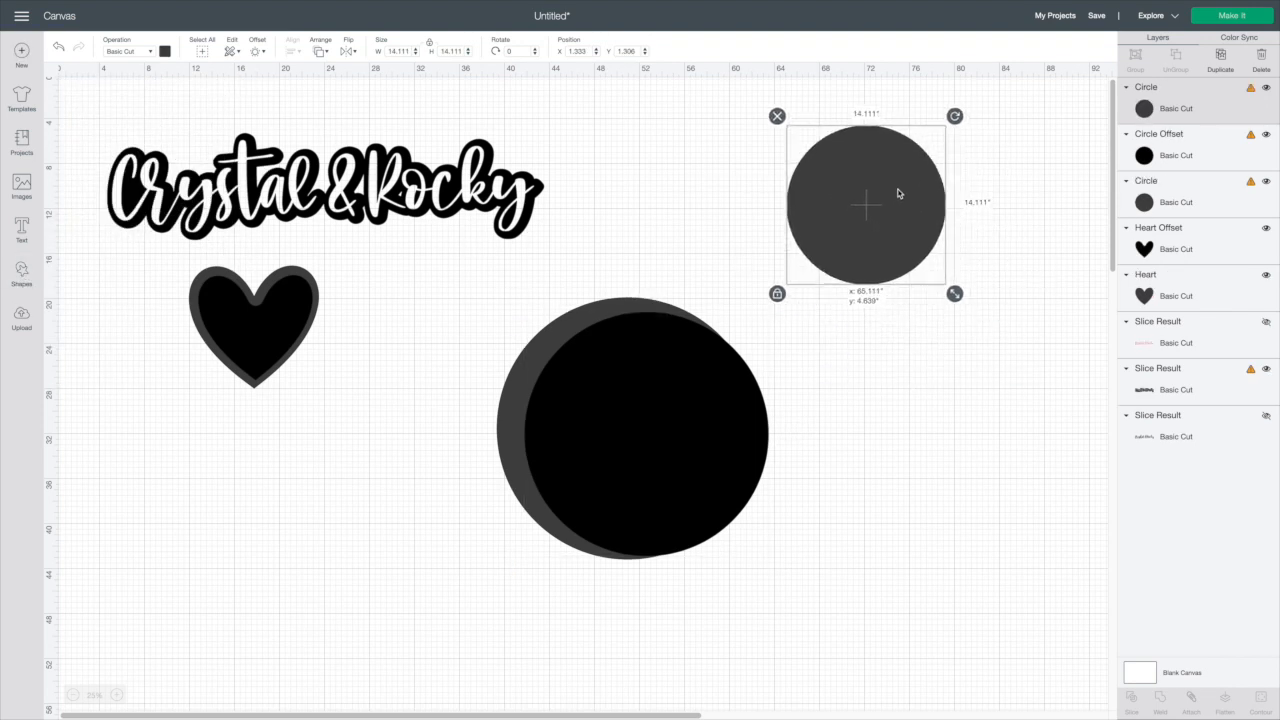
# Duplicate the small circle, shrink the copy to about 12.6 in and center-align both circles
pyautogui.click(1222, 60)
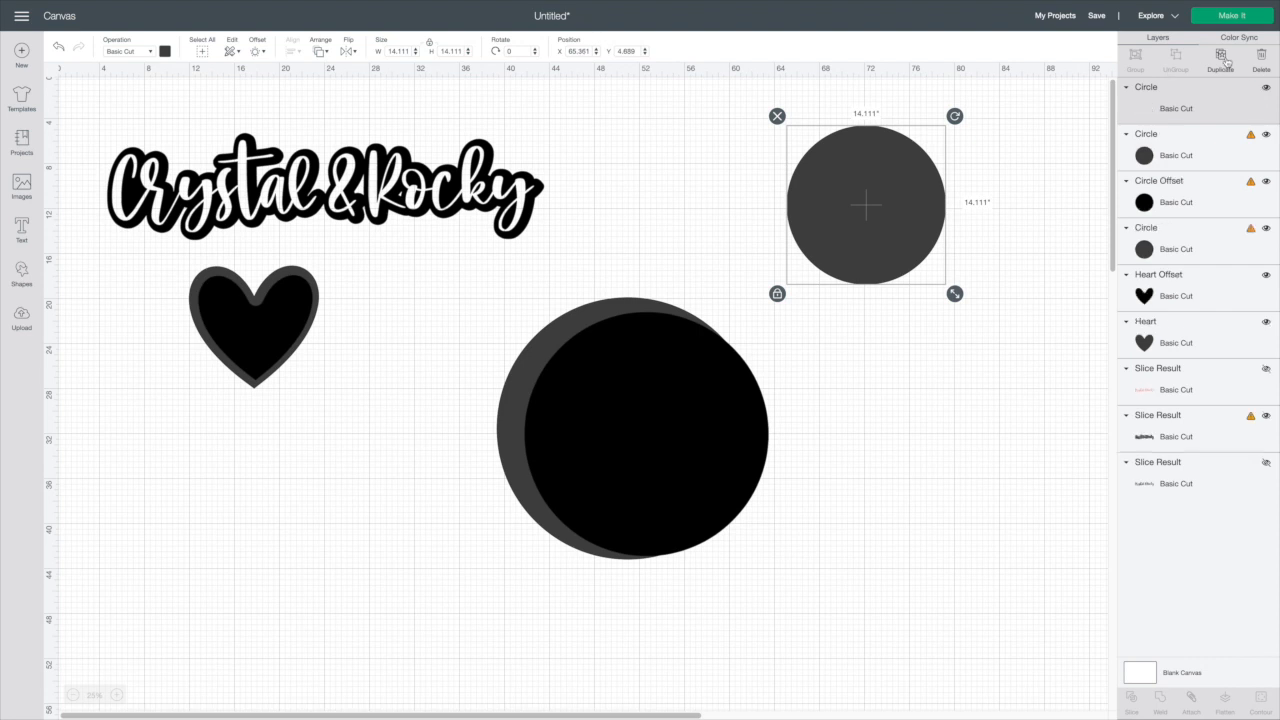
pyautogui.moveTo(955, 294); pyautogui.dragTo(941, 280)
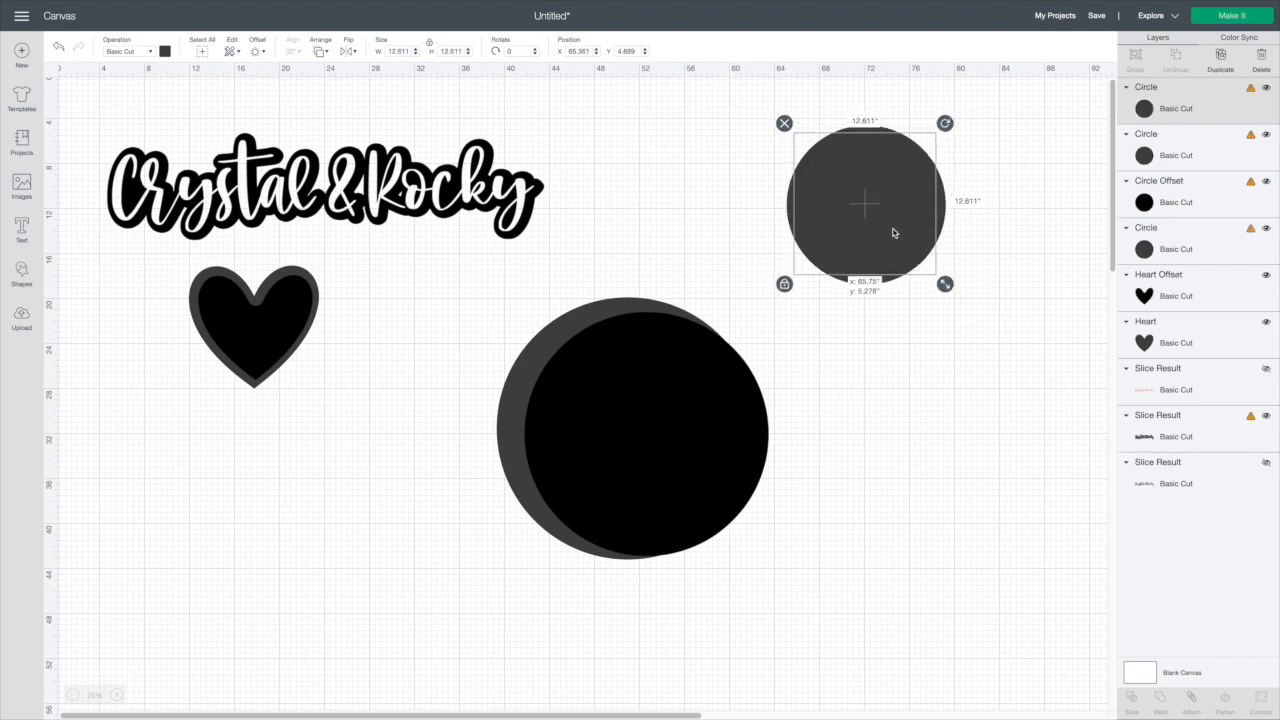
pyautogui.moveTo(724, 111); pyautogui.dragTo(955, 198)
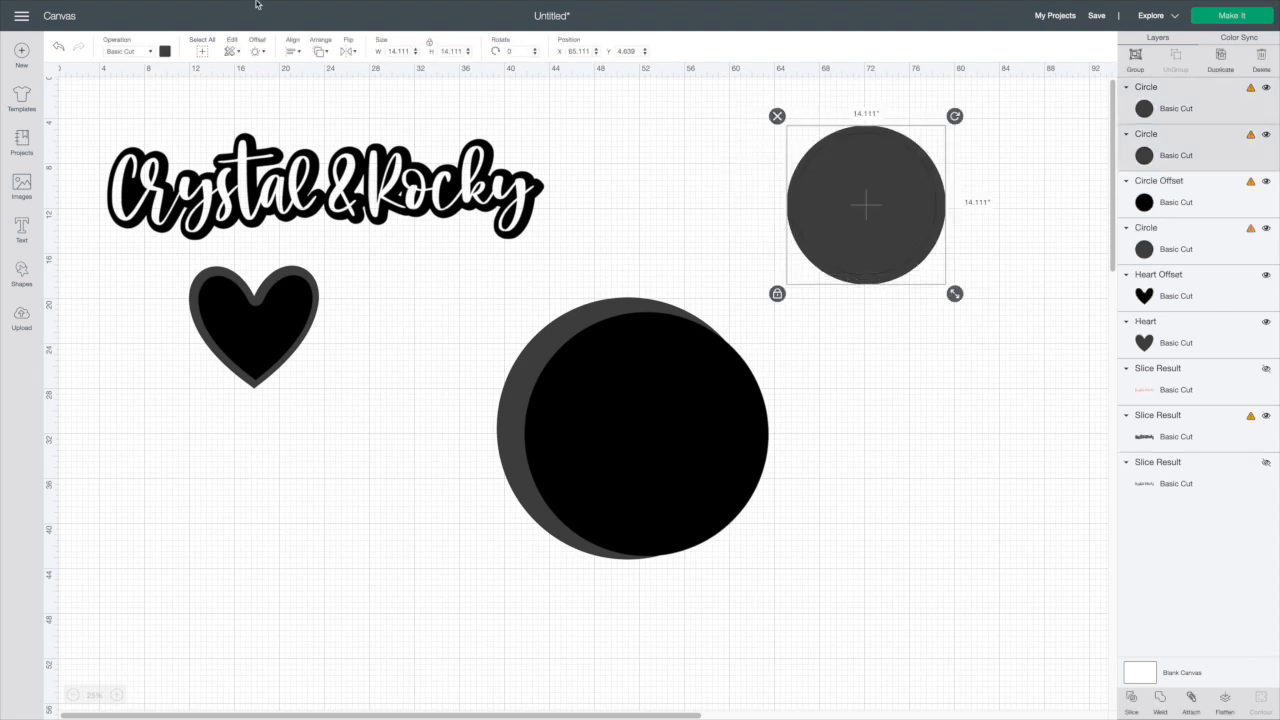
pyautogui.click(294, 51)
pyautogui.click(327, 182)
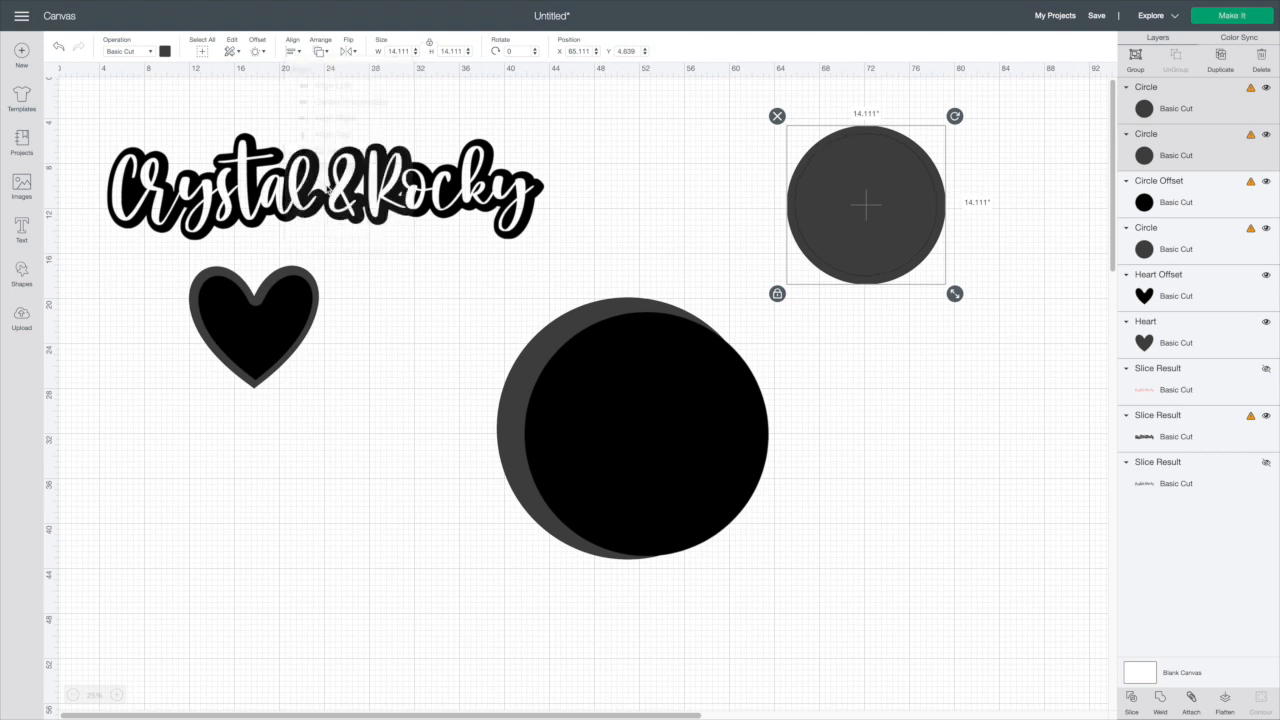
pyautogui.click(610, 197)
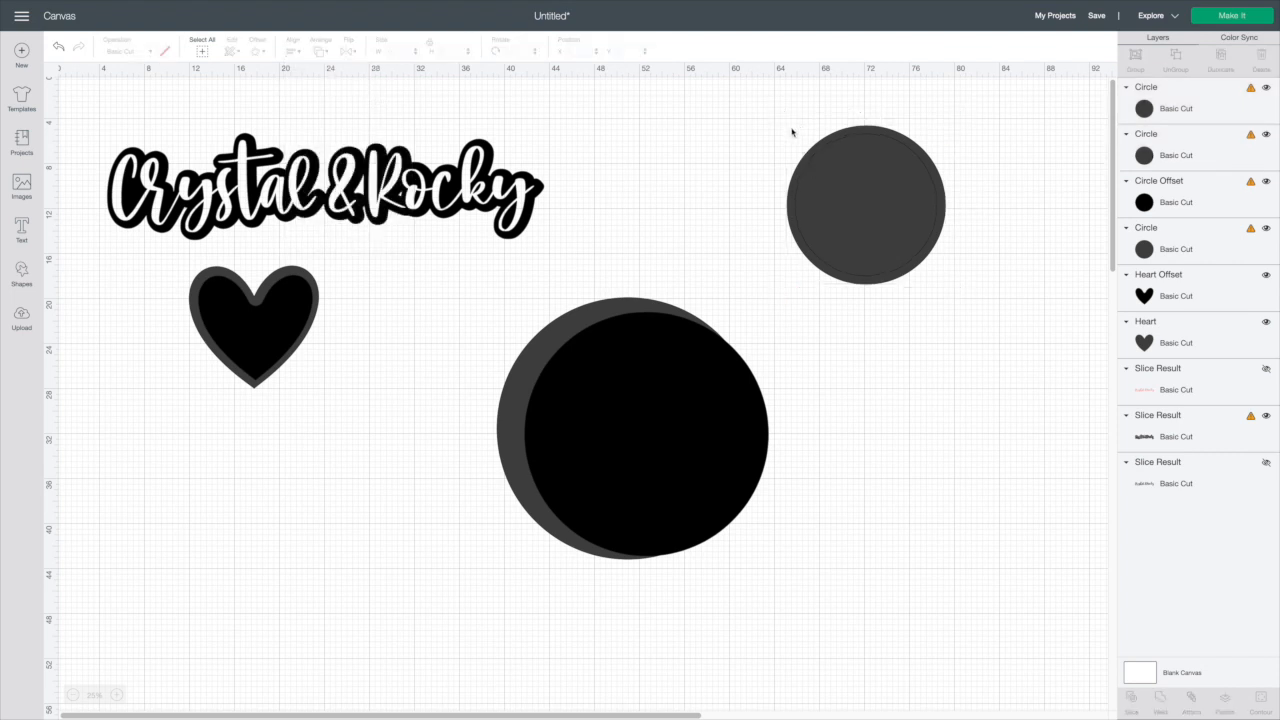
# Delete the large circle's offset
pyautogui.moveTo(663, 443); pyautogui.dragTo(640, 436)
pyautogui.click(478, 413)
pyautogui.click(520, 418)
pyautogui.press('Delete')
# Apply an inward offset of -0.778 in to the large circle and slice the circle with its offset
pyautogui.click(557, 380)
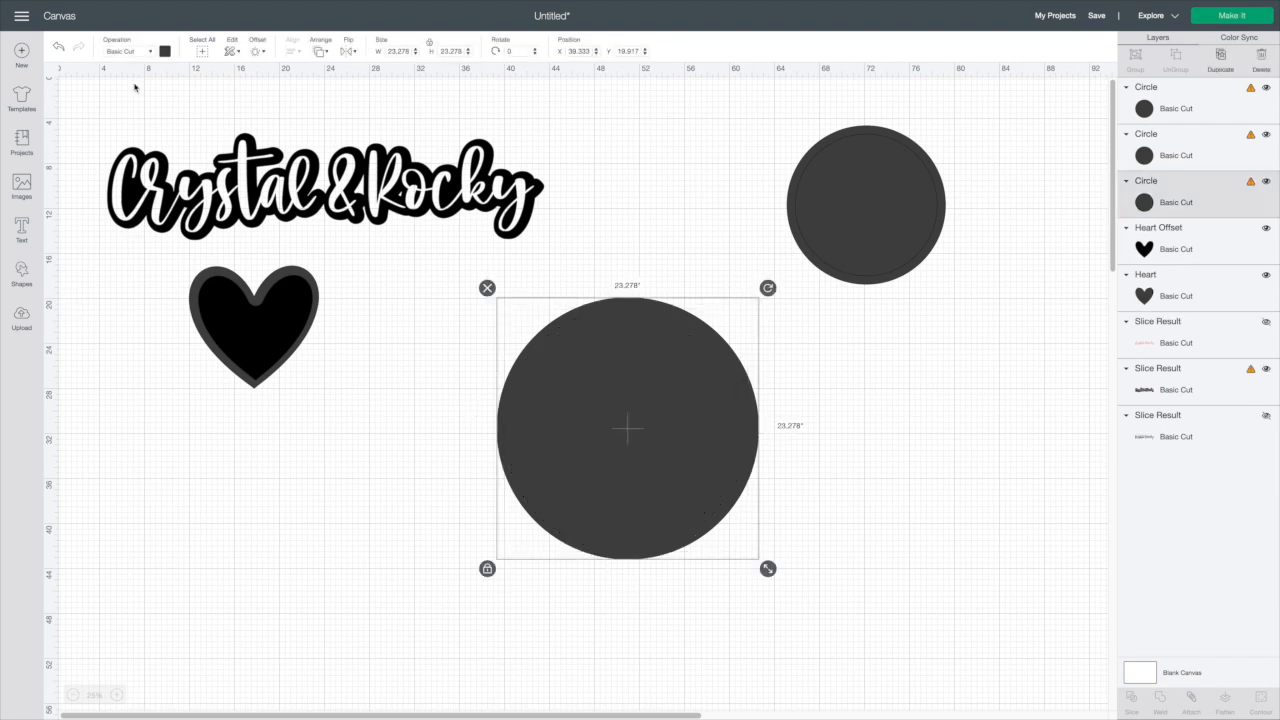
pyautogui.click(259, 52)
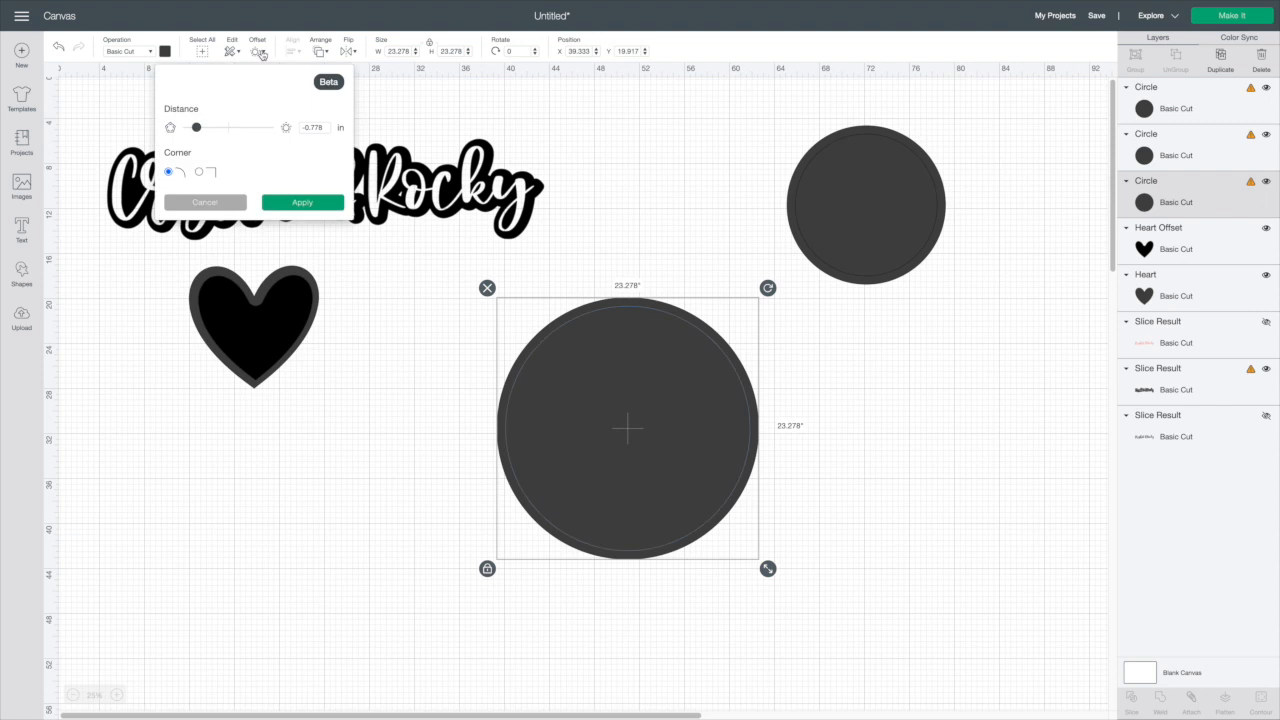
pyautogui.click(283, 205)
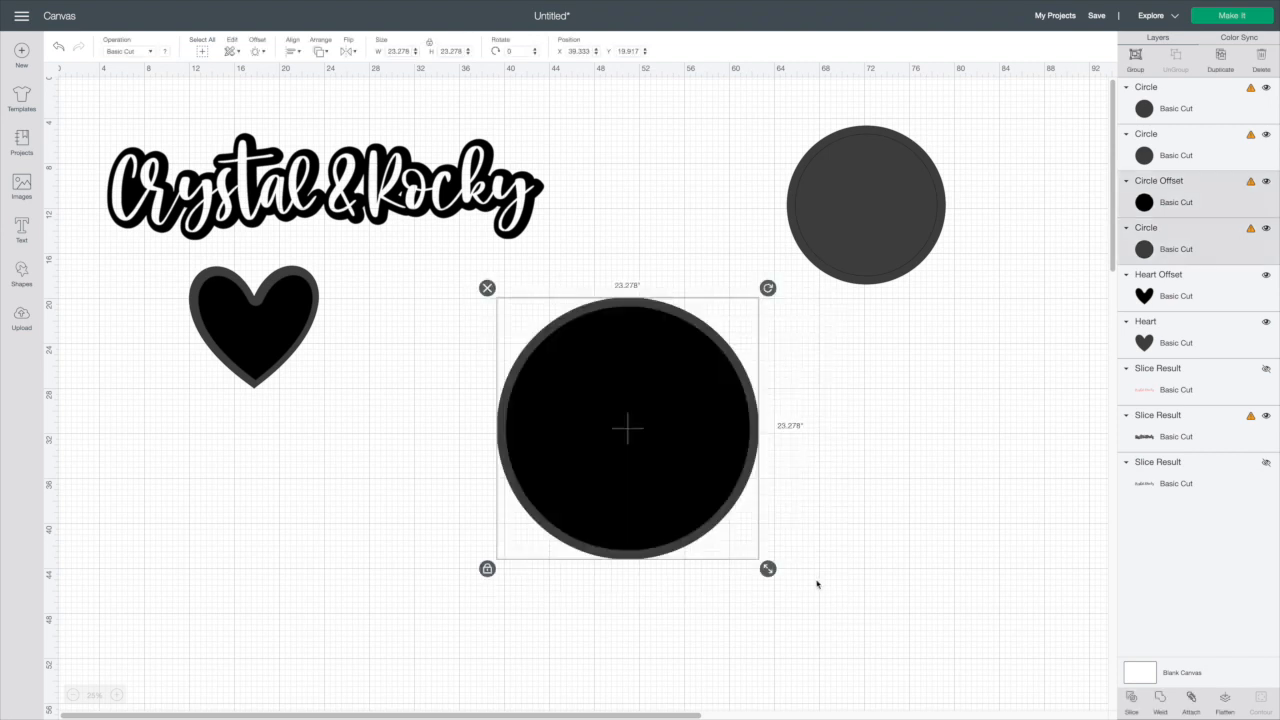
pyautogui.click(1131, 711)
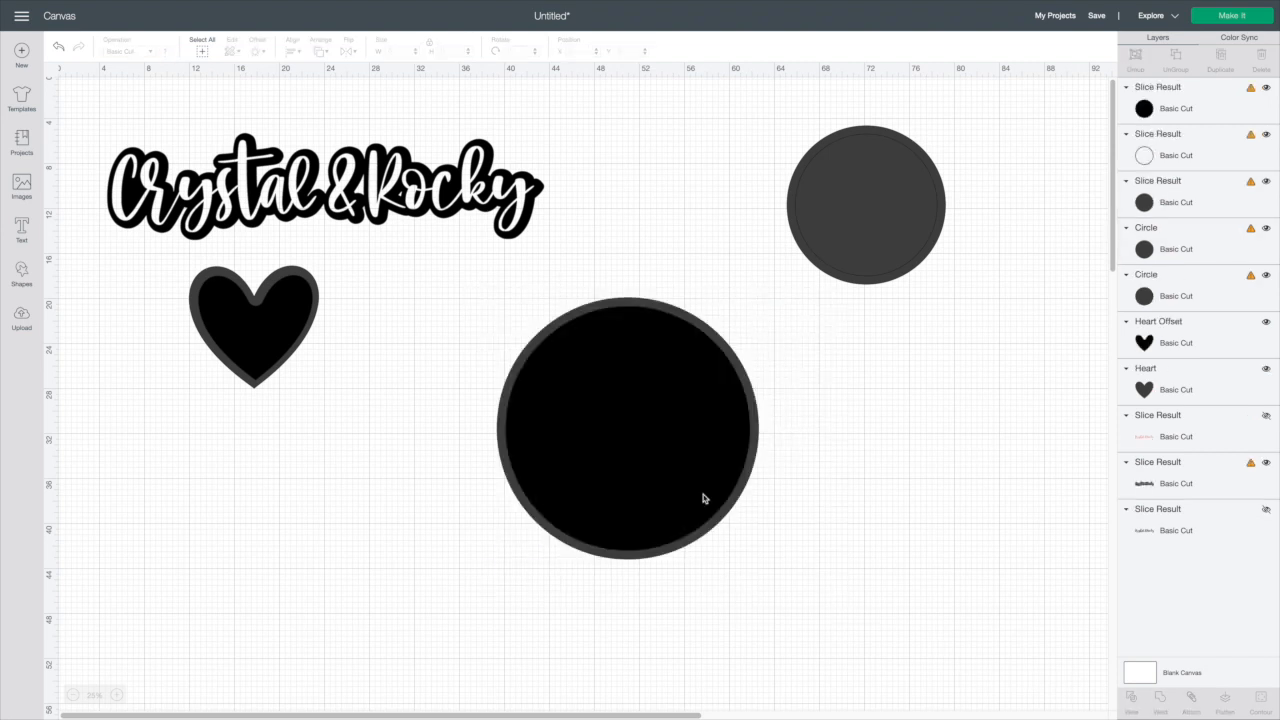
# Pull the sliced circle pieces apart and delete the middle filled circle
pyautogui.moveTo(711, 502); pyautogui.dragTo(970, 668)
pyautogui.moveTo(607, 465); pyautogui.dragTo(858, 563)
pyautogui.moveTo(880, 429); pyautogui.dragTo(353, 402)
pyautogui.click(605, 365)
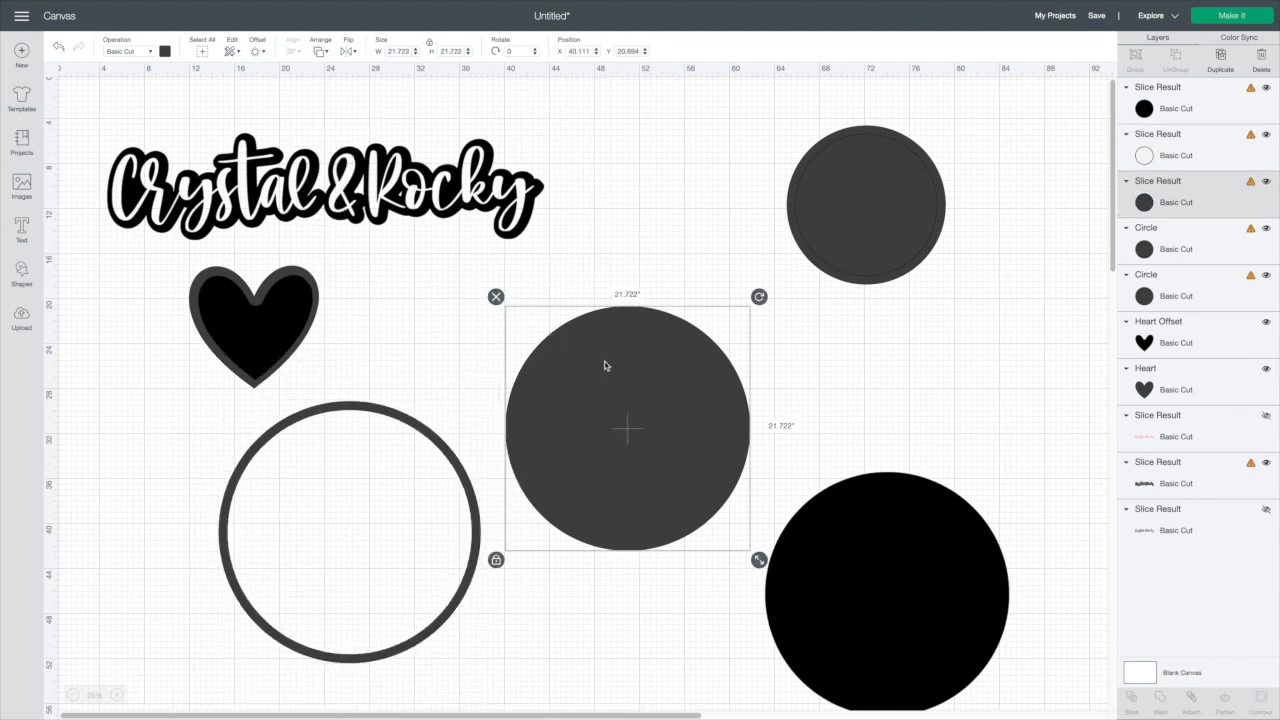
pyautogui.press('Delete')
# Delete the two small circles and the black inner disc, and move the ring to the upper right
pyautogui.click(1002, 612)
pyautogui.moveTo(766, 118); pyautogui.dragTo(958, 287)
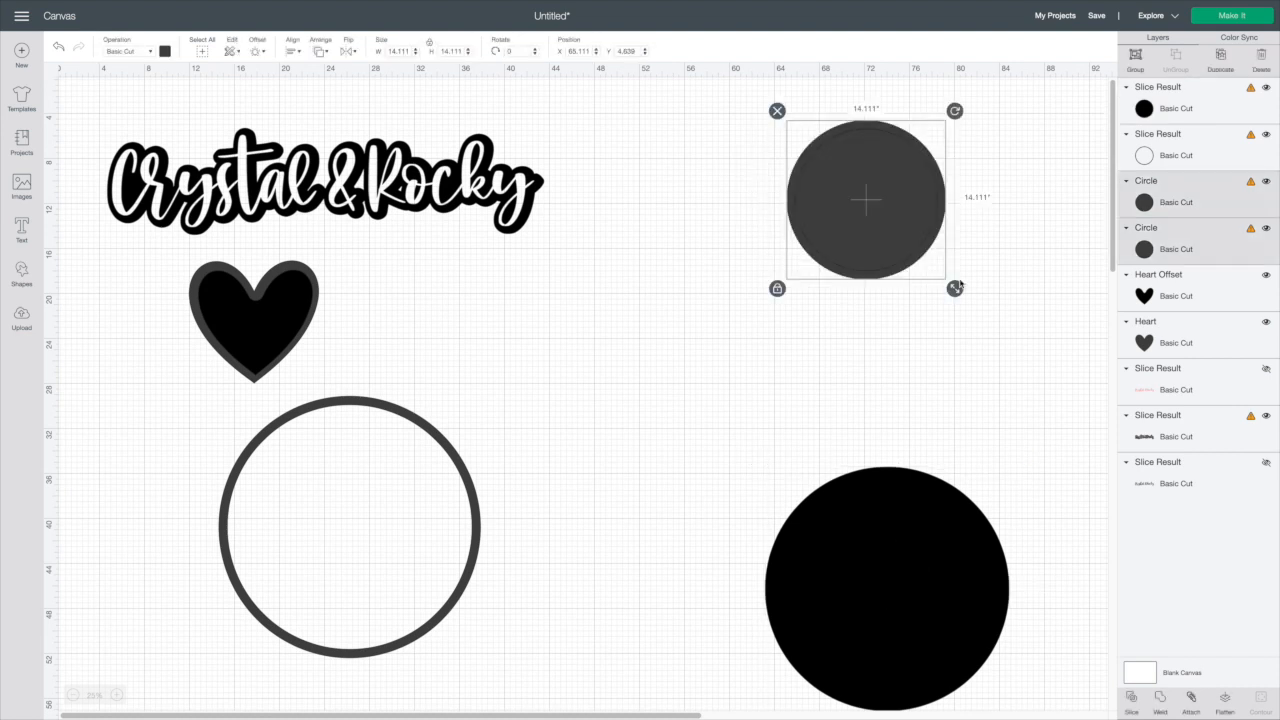
pyautogui.click(863, 623)
pyautogui.click(756, 461)
pyautogui.moveTo(384, 538); pyautogui.dragTo(920, 277)
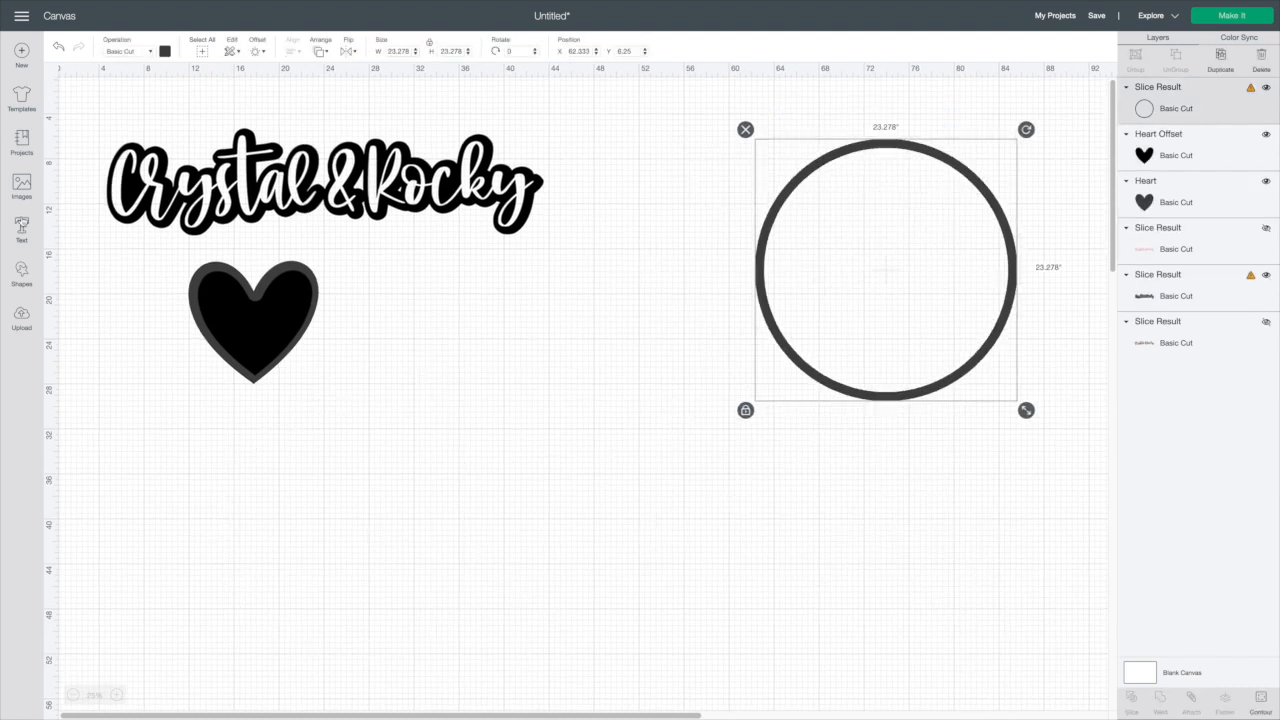
# Add a text box and set its font to Monogramos by searching for mono
pyautogui.click(21, 230)
pyautogui.click(80, 90)
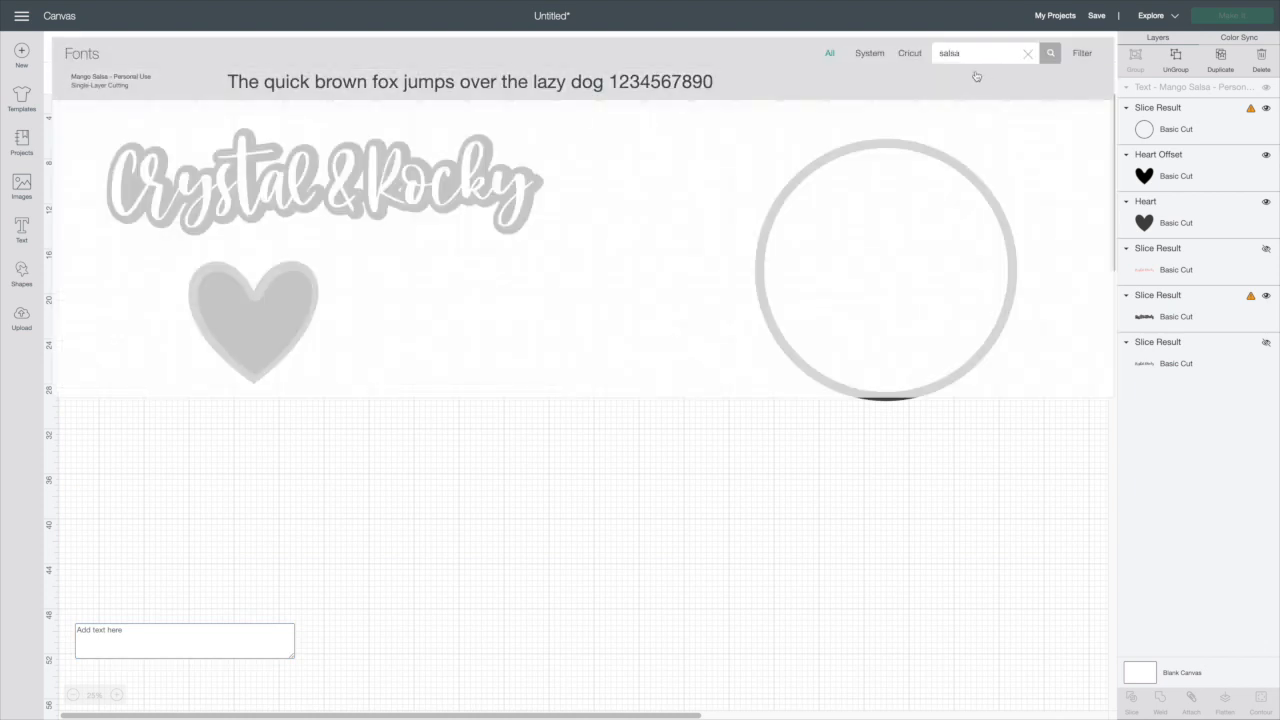
pyautogui.moveTo(970, 53); pyautogui.dragTo(906, 53)
pyautogui.write('mono')
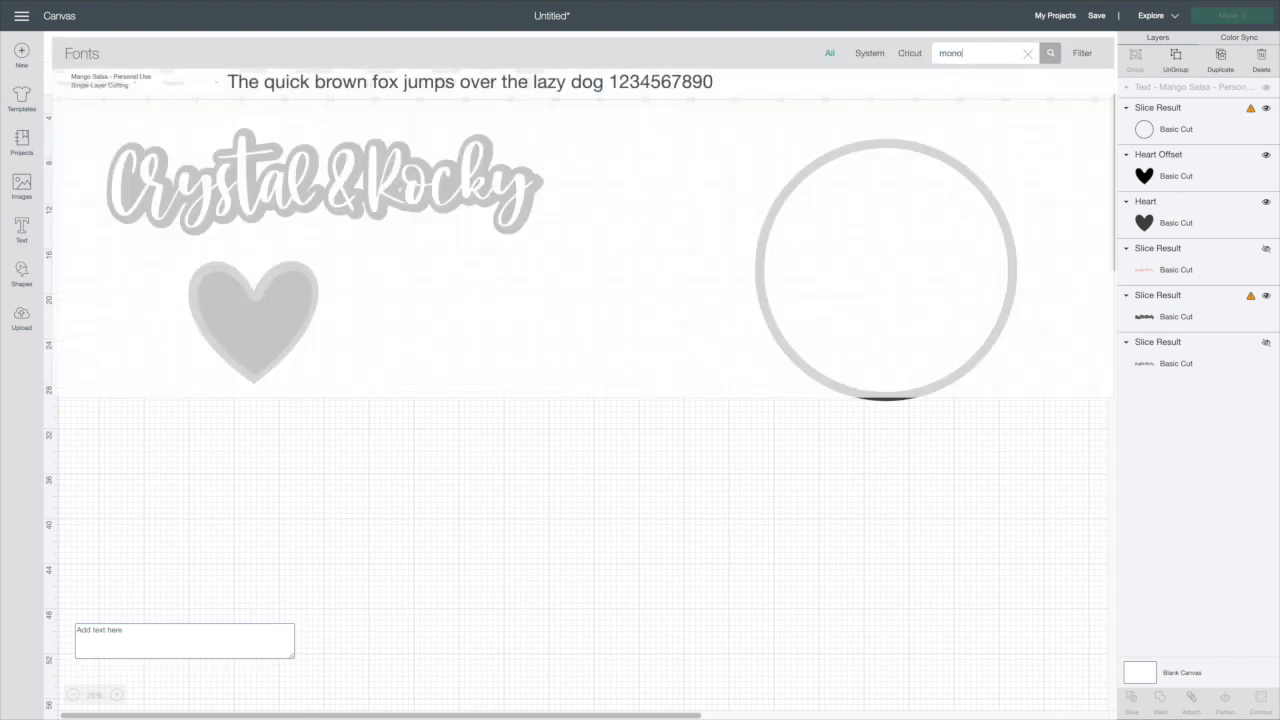
pyautogui.click(474, 237)
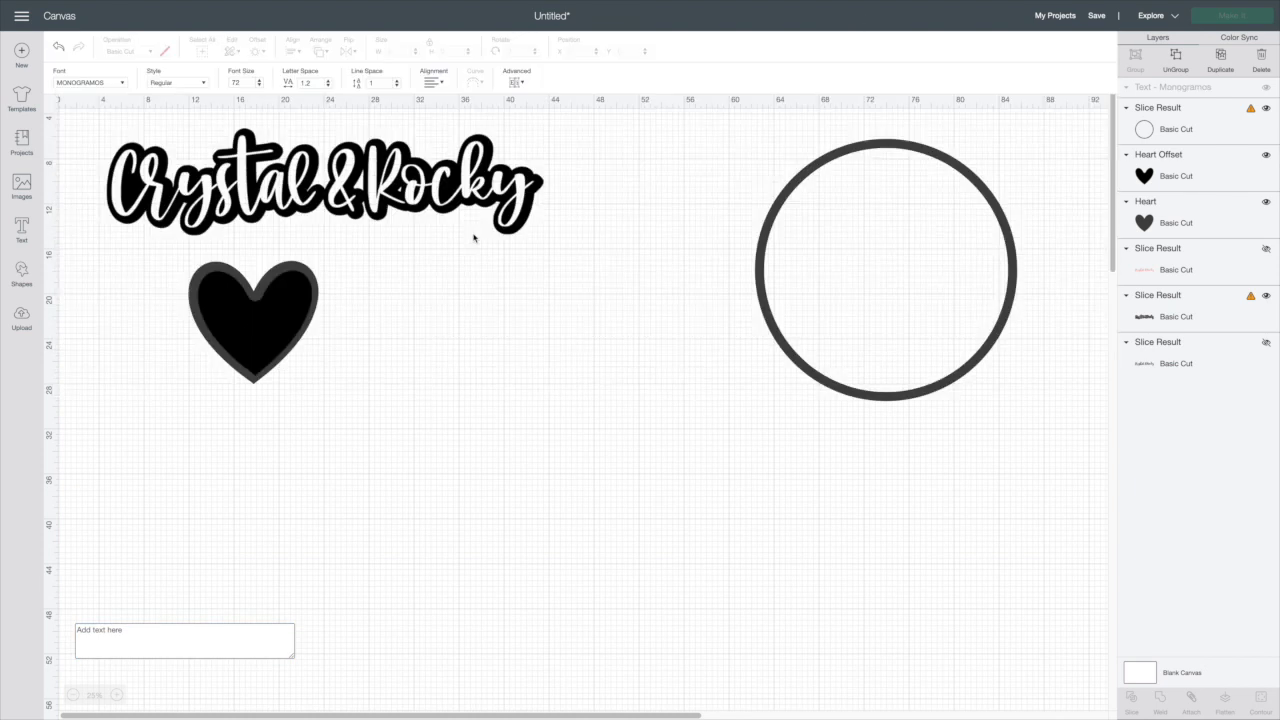
# Enter the monogram letters cta and place the text, about 67 in wide, below the heart and ring
pyautogui.click(168, 644)
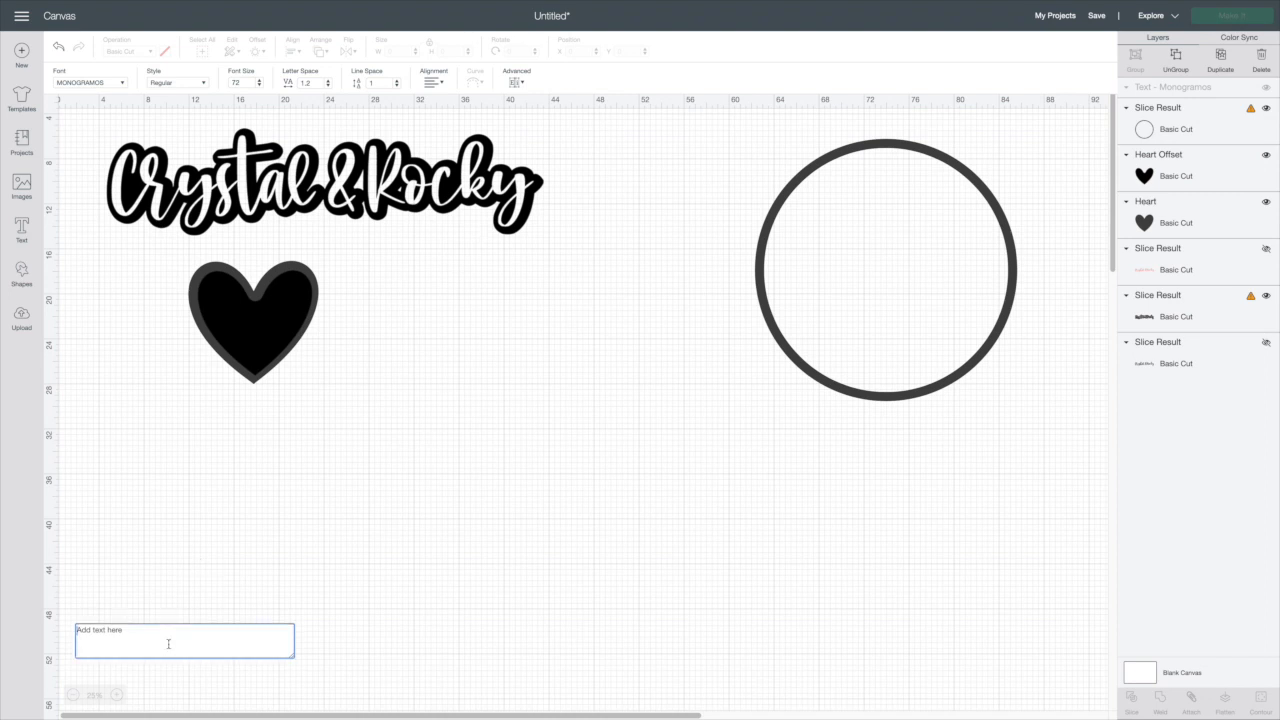
pyautogui.write('cta')
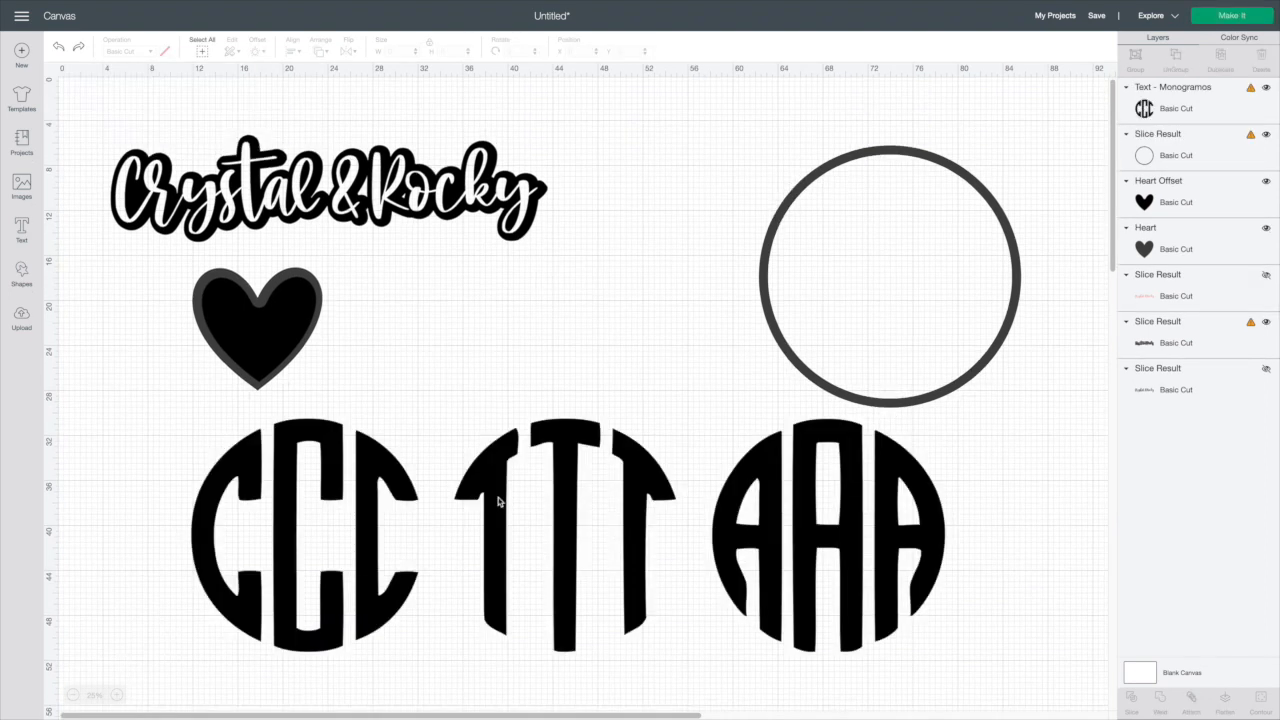
pyautogui.click(499, 498)
pyautogui.moveTo(487, 494); pyautogui.dragTo(462, 500)
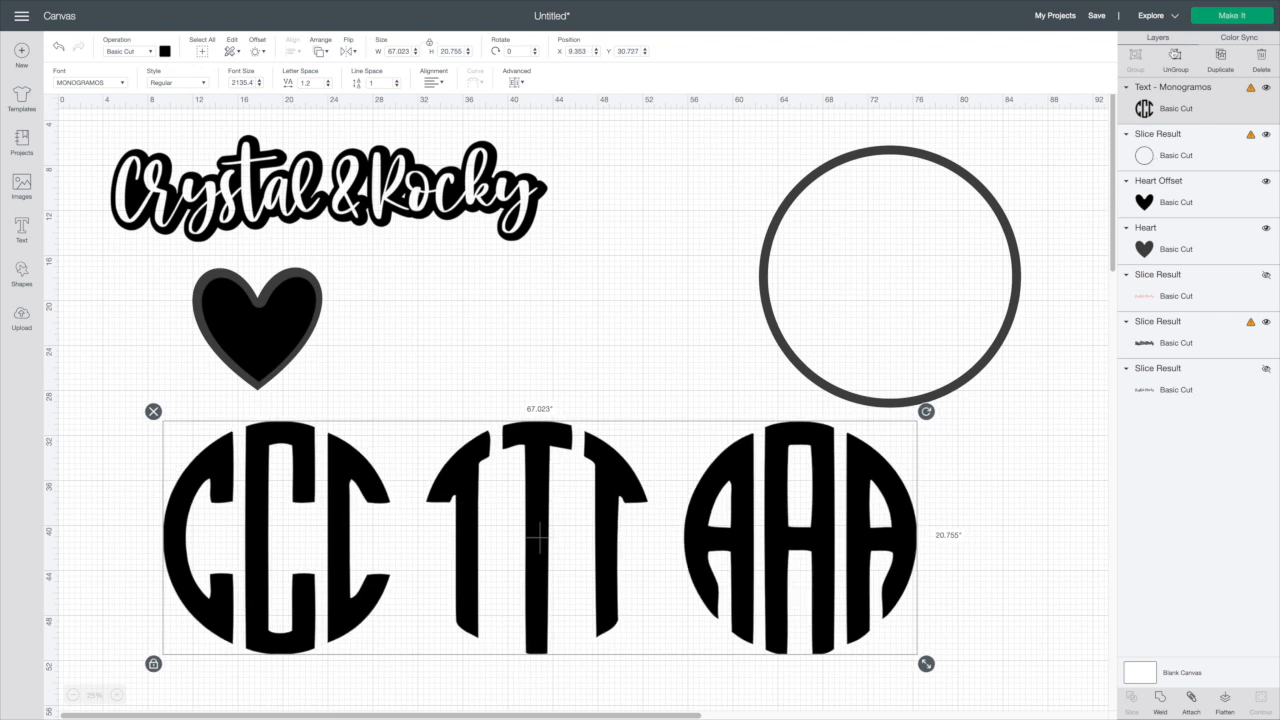
# Ungroup the monogram text, slice a square over the CCC letters, and delete all but the left C half
pyautogui.click(1170, 64)
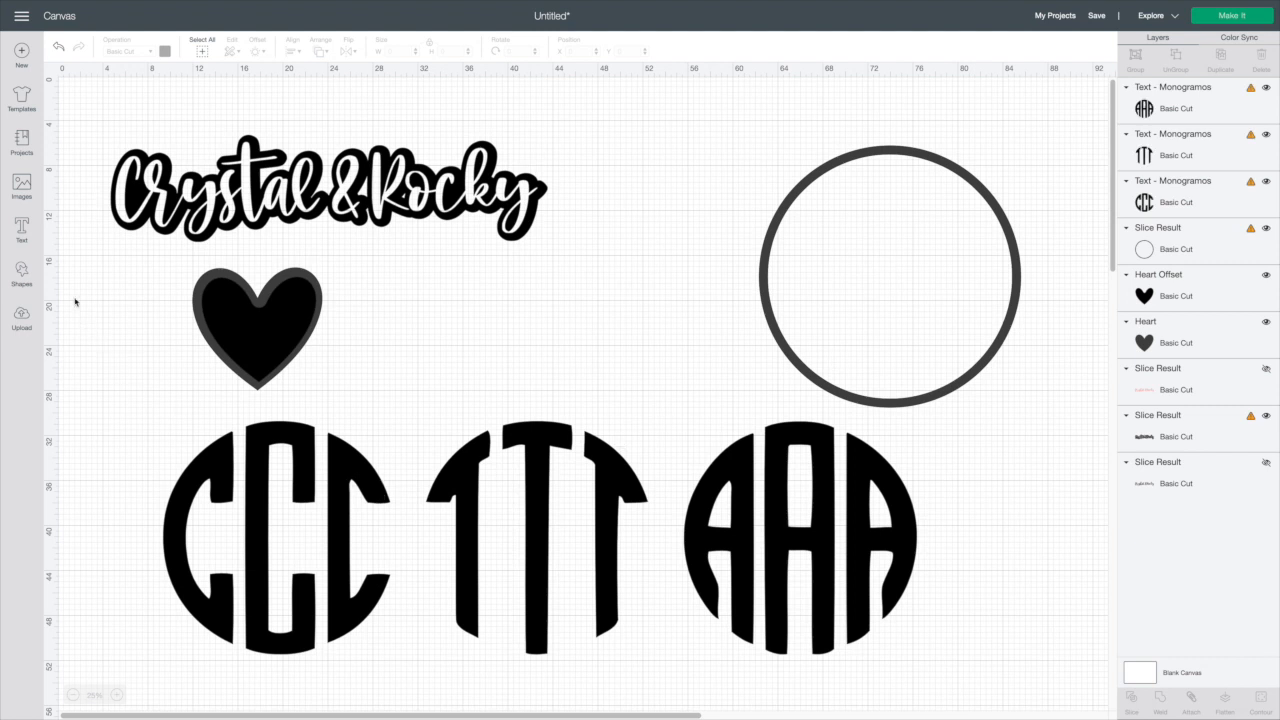
pyautogui.click(21, 272)
pyautogui.click(80, 192)
pyautogui.moveTo(80, 114); pyautogui.dragTo(408, 677)
pyautogui.click(360, 322)
pyautogui.moveTo(79, 402); pyautogui.dragTo(369, 662)
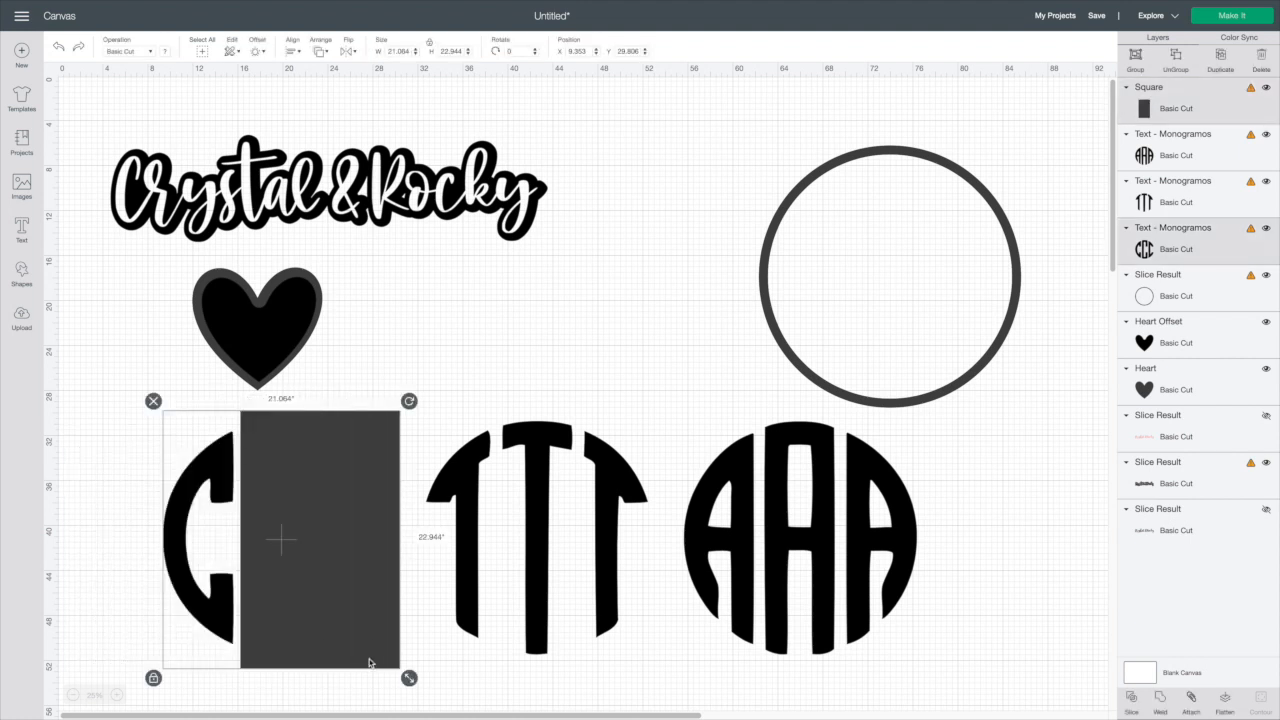
pyautogui.click(1125, 700)
pyautogui.moveTo(293, 534)
pyautogui.mouseDown()
pyautogui.moveTo(293, 502)
pyautogui.moveTo(294, 517)
pyautogui.mouseUp()
pyautogui.press('Delete')
# Slice squares over the TTT and AAA letters to keep only the middle T and the right half of the A
pyautogui.hscroll(2, 146, 280)
pyautogui.hscroll(-1, 421, 366)
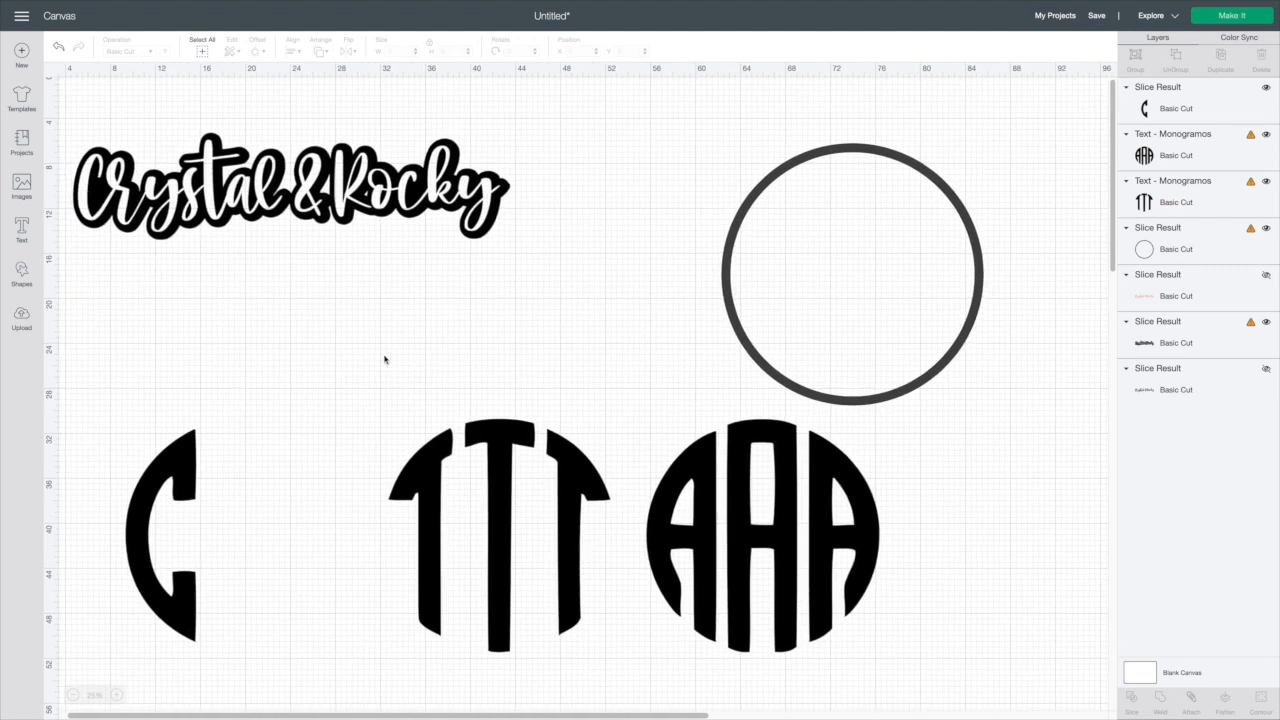
pyautogui.click(22, 272)
pyautogui.click(71, 186)
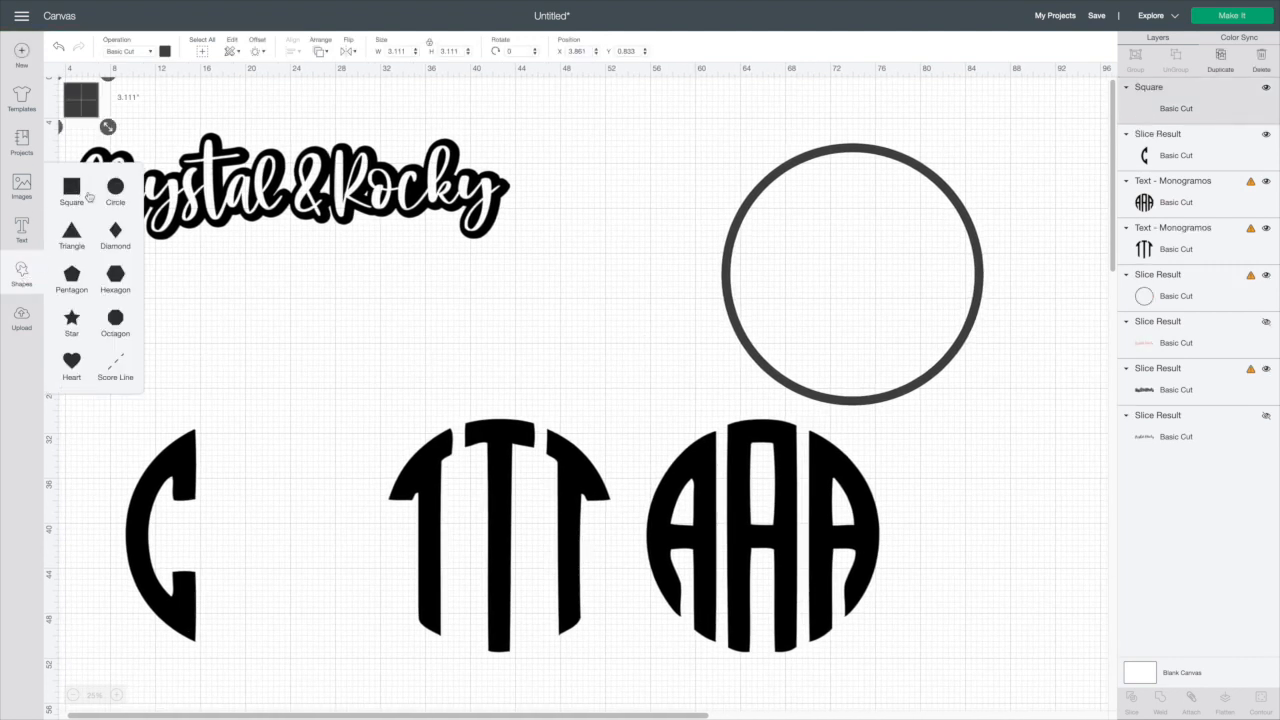
pyautogui.moveTo(86, 104); pyautogui.dragTo(377, 414)
pyautogui.click(311, 398)
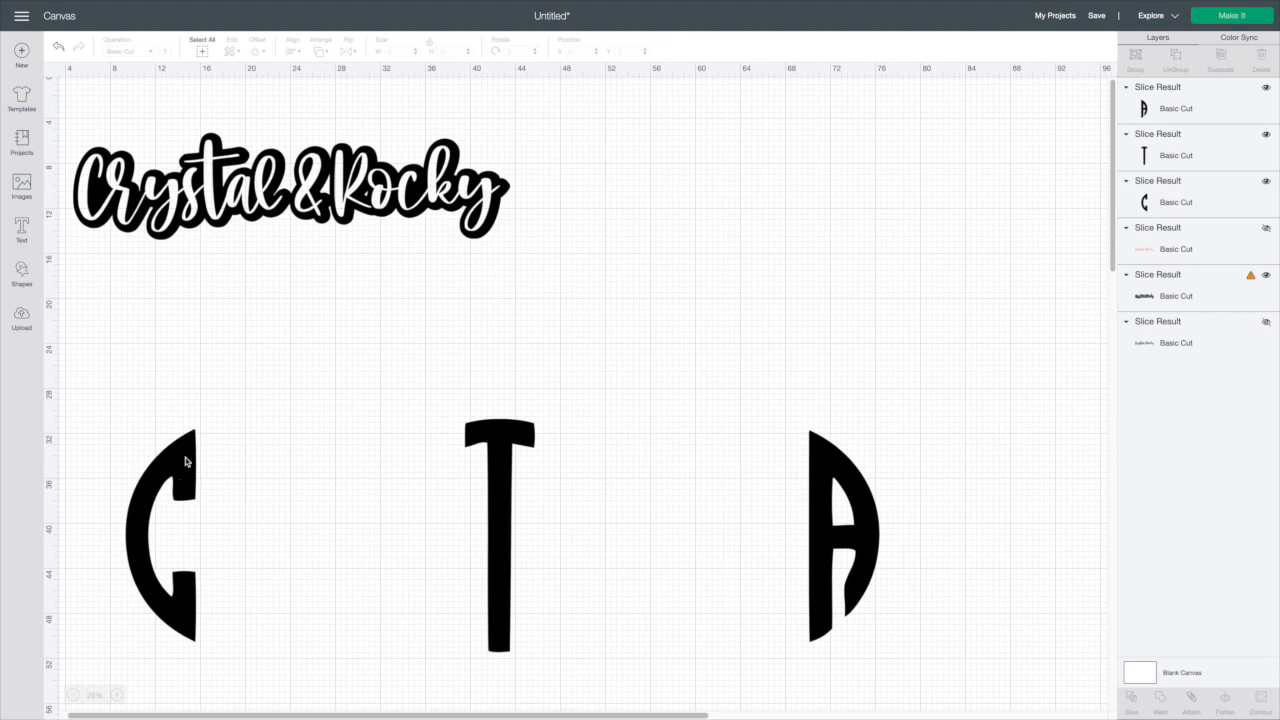
# Move the C half and A half against the T to form the CTA monogram
pyautogui.moveTo(173, 448); pyautogui.dragTo(430, 449)
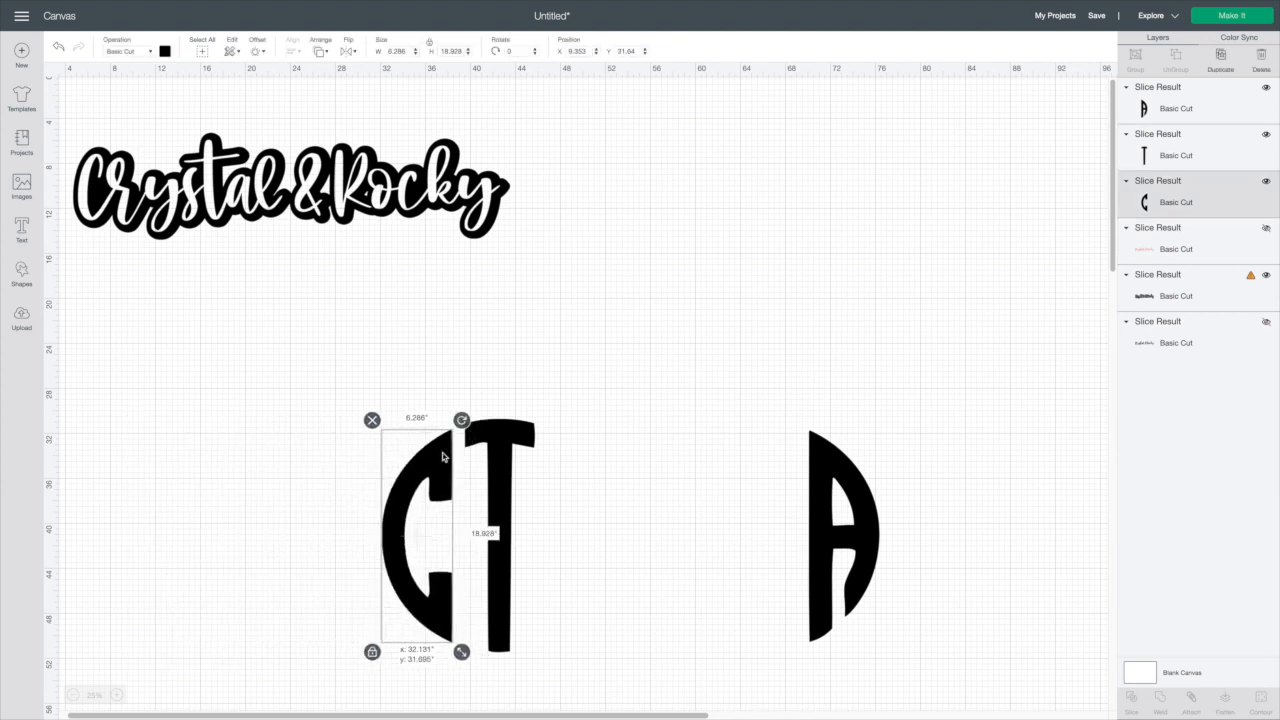
pyautogui.moveTo(826, 485); pyautogui.dragTo(578, 482)
pyautogui.click(718, 437)
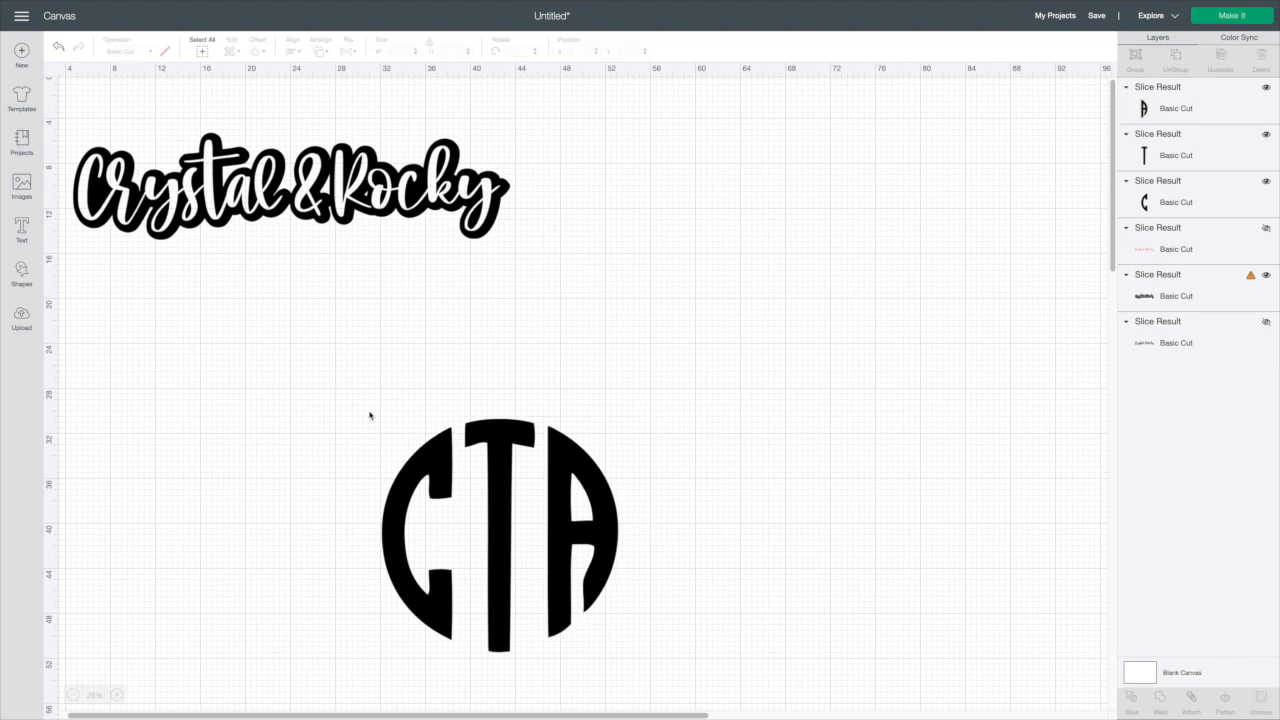
# Select the three monogram pieces and move them together to the upper right of the canvas
pyautogui.click(424, 457)
pyautogui.click(551, 467)
pyautogui.click(743, 406)
pyautogui.moveTo(354, 423); pyautogui.dragTo(642, 614)
pyautogui.moveTo(562, 573); pyautogui.dragTo(879, 396)
# Add a circle over the CTA monogram and send it behind the letters
pyautogui.click(22, 276)
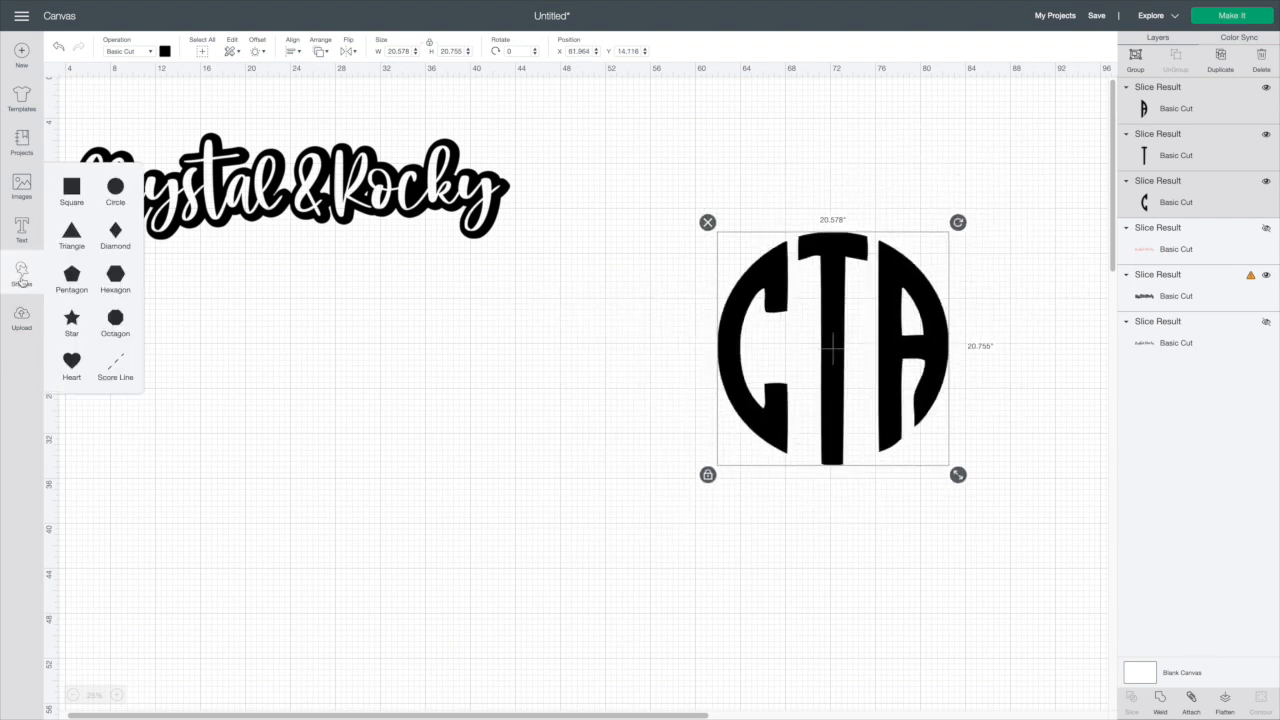
pyautogui.click(115, 188)
pyautogui.moveTo(102, 124); pyautogui.dragTo(950, 634)
pyautogui.moveTo(882, 600); pyautogui.dragTo(911, 401)
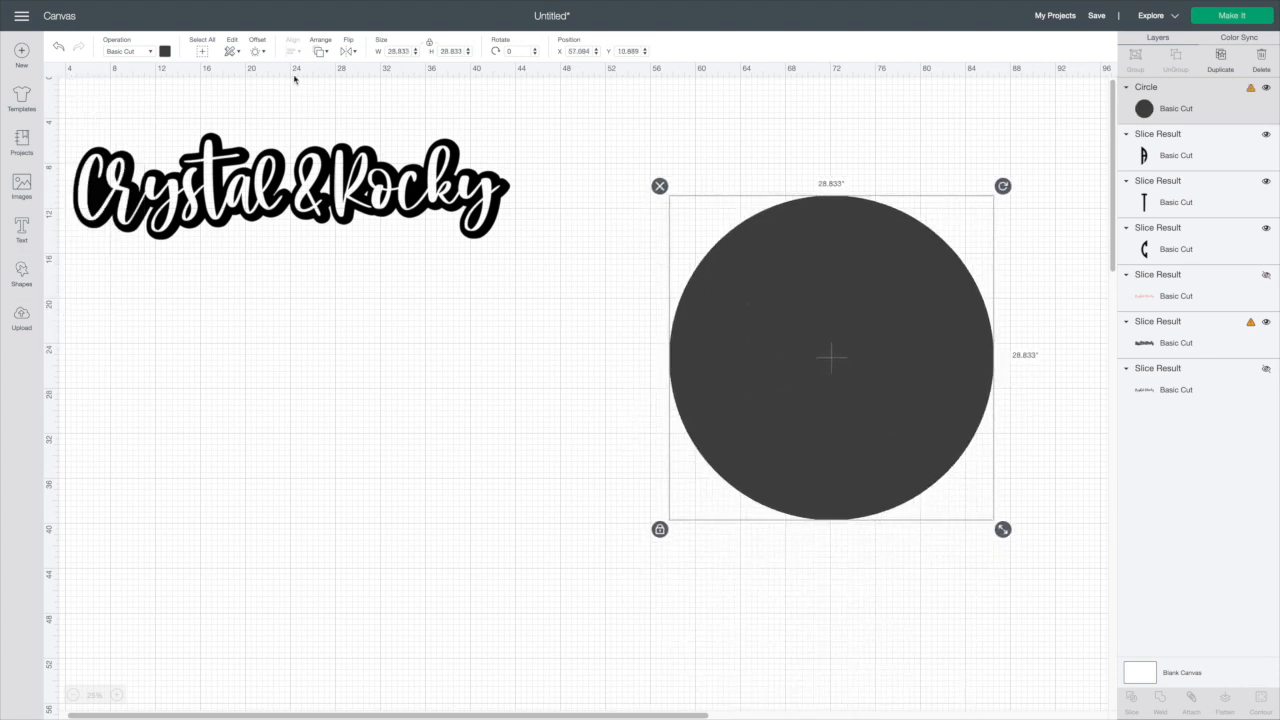
pyautogui.click(320, 51)
pyautogui.click(350, 70)
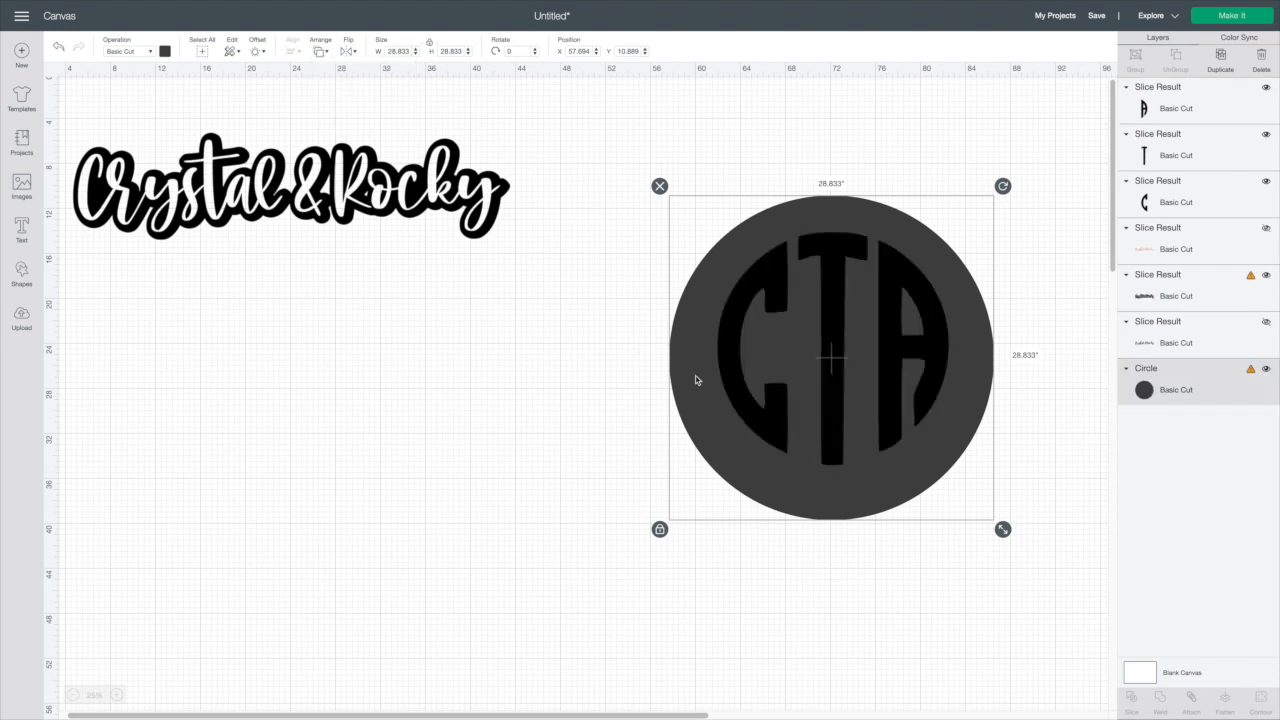
# Resize the circle to about 24.9 in and move it to the left of the monogram
pyautogui.moveTo(1003, 529); pyautogui.dragTo(965, 491)
pyautogui.moveTo(682, 325); pyautogui.dragTo(705, 332)
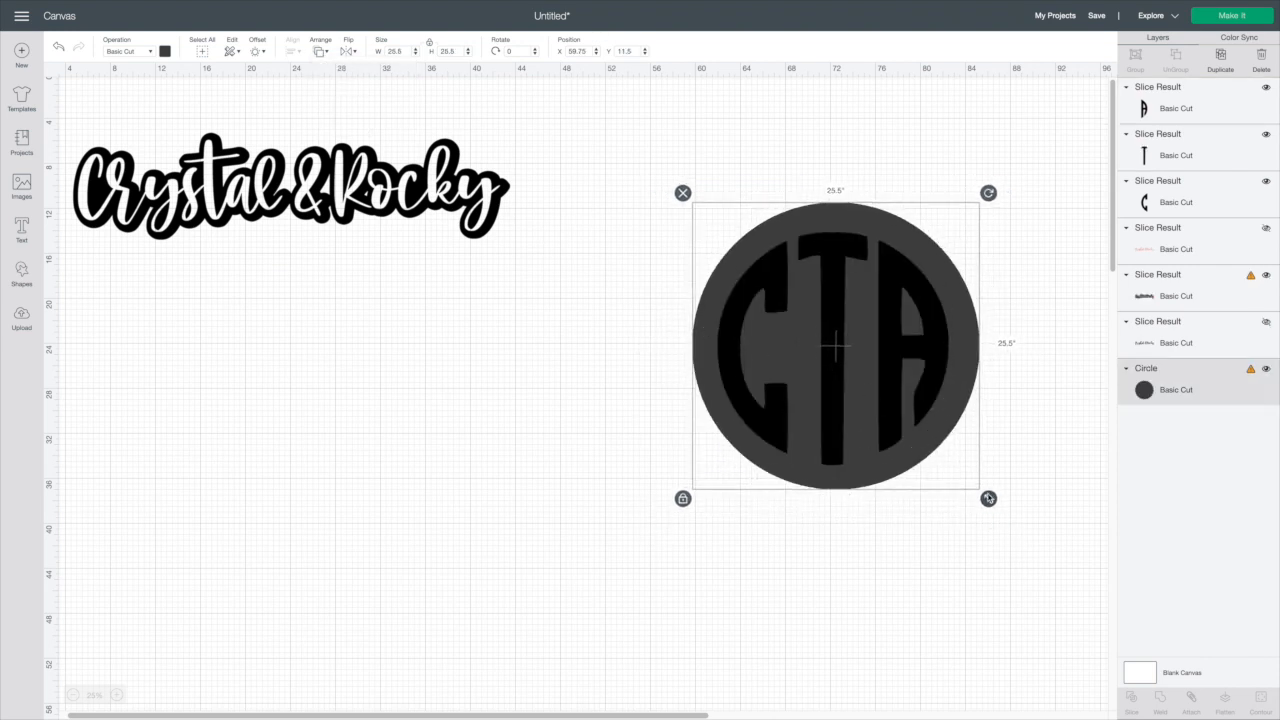
pyautogui.moveTo(989, 503); pyautogui.dragTo(982, 496)
pyautogui.moveTo(705, 303); pyautogui.dragTo(341, 423)
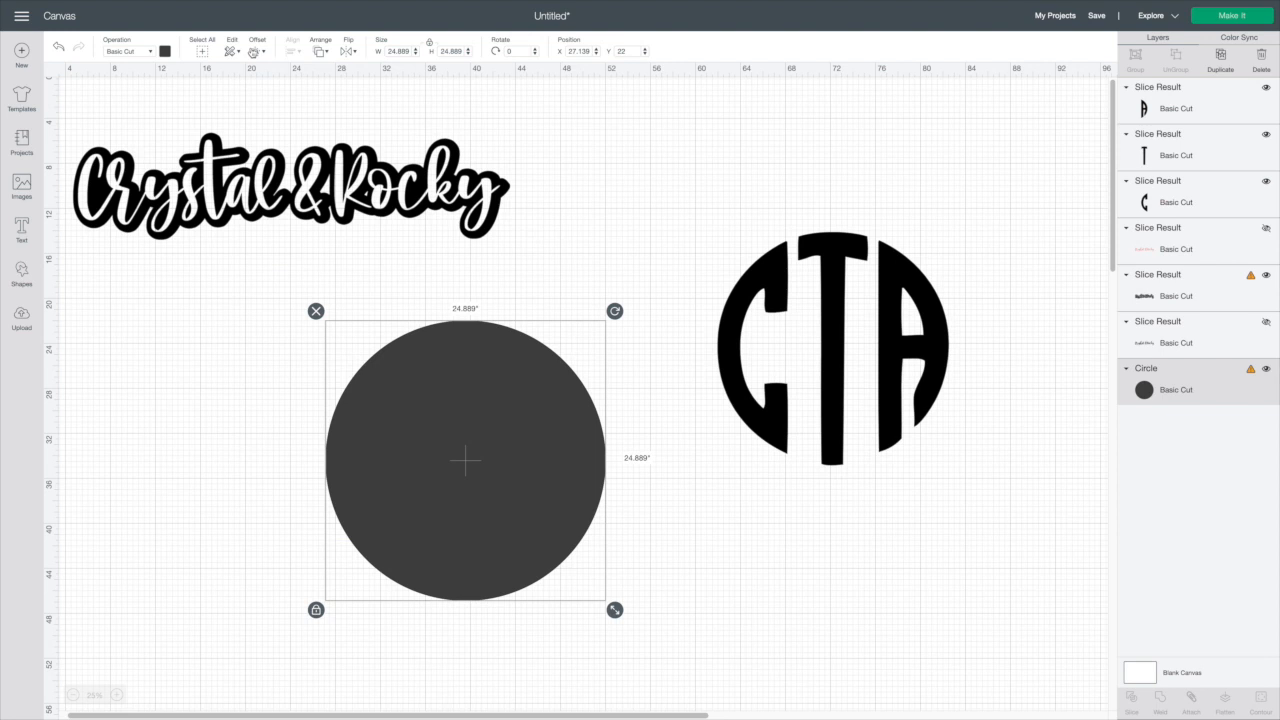
# Apply an inward offset of -1 in to the circle
pyautogui.click(256, 51)
pyautogui.moveTo(197, 131); pyautogui.dragTo(174, 130)
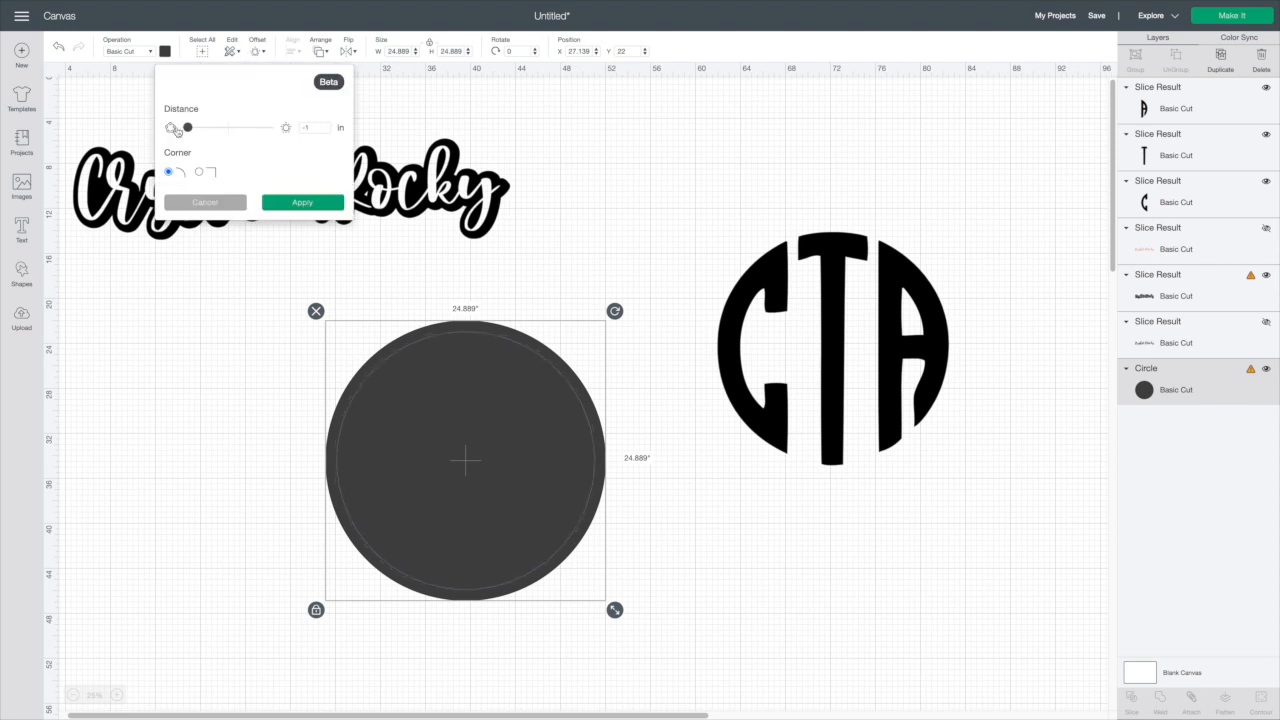
pyautogui.click(303, 203)
# Slice the circle with its offset and pull the inner disc away from the ring
pyautogui.moveTo(315, 300); pyautogui.dragTo(647, 596)
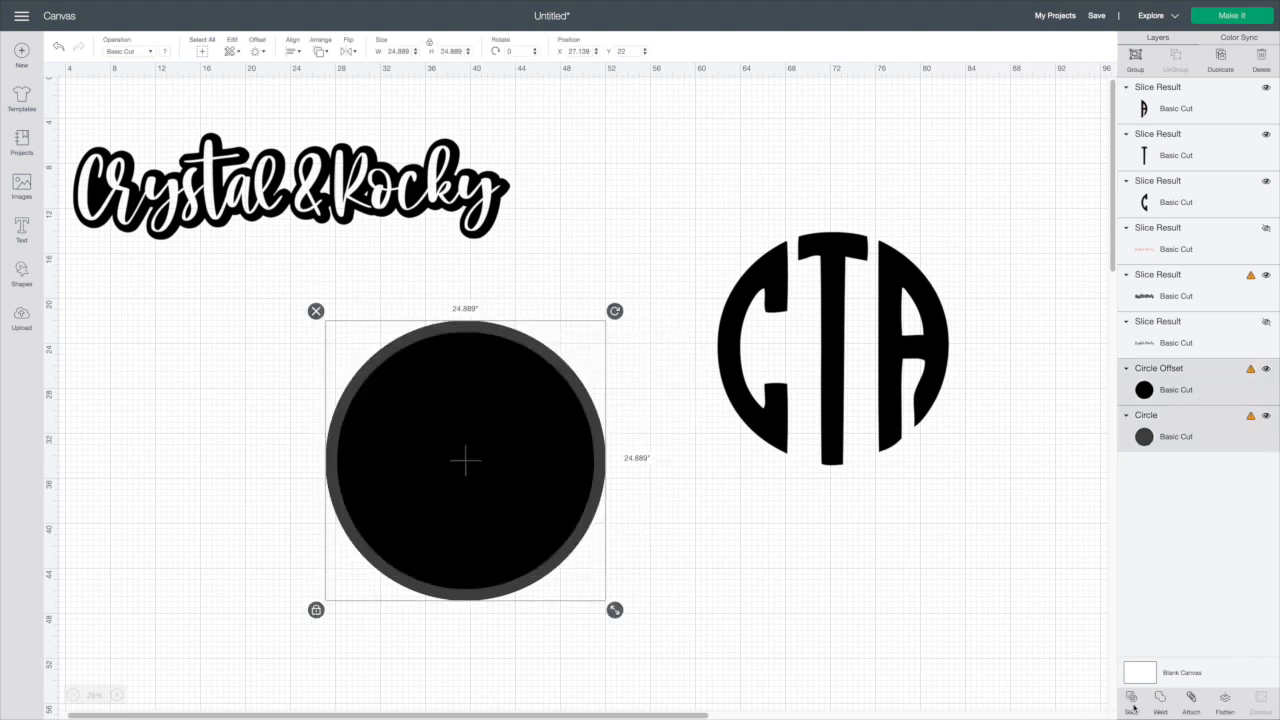
pyautogui.click(1131, 700)
pyautogui.moveTo(565, 362); pyautogui.dragTo(753, 507)
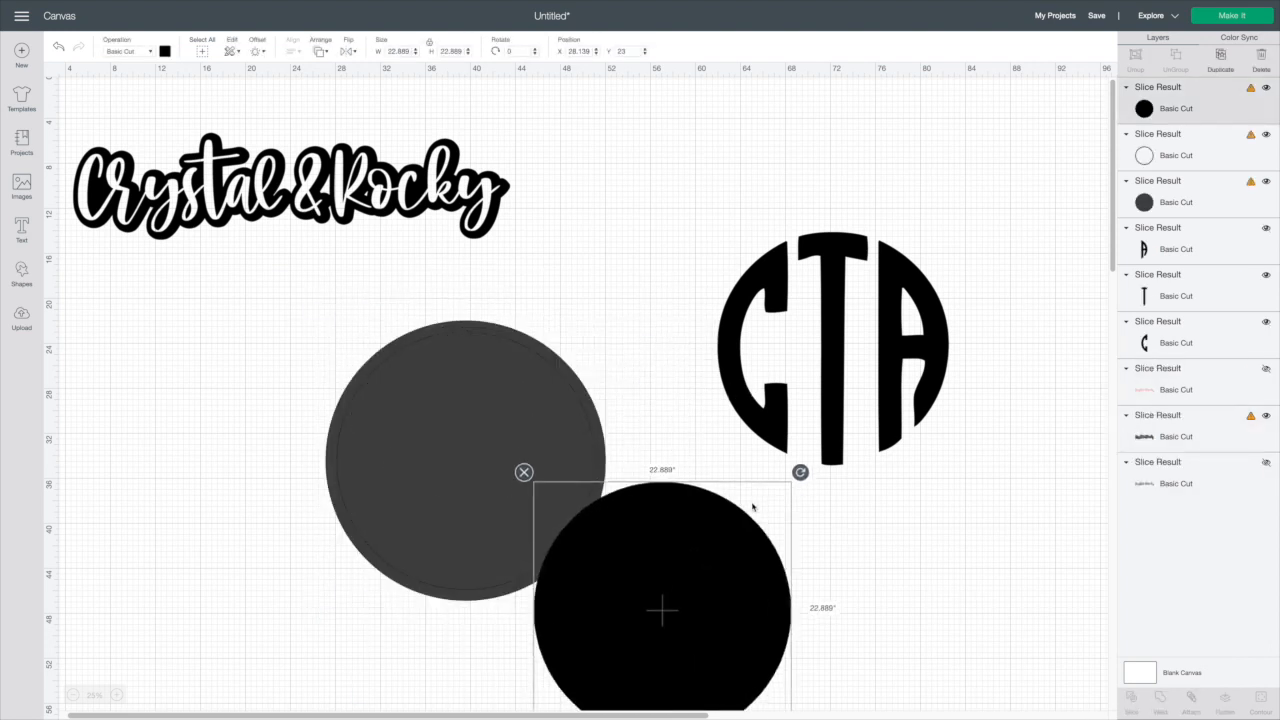
pyautogui.moveTo(514, 334); pyautogui.dragTo(880, 222)
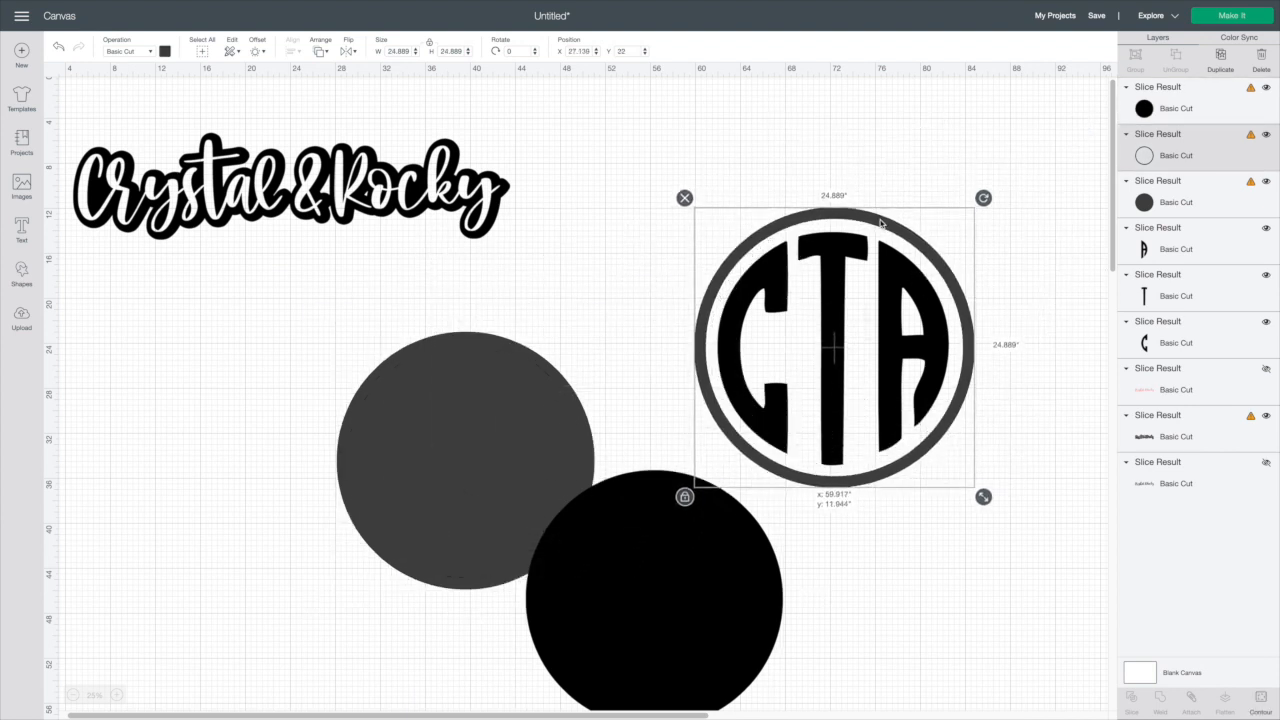
pyautogui.click(908, 421)
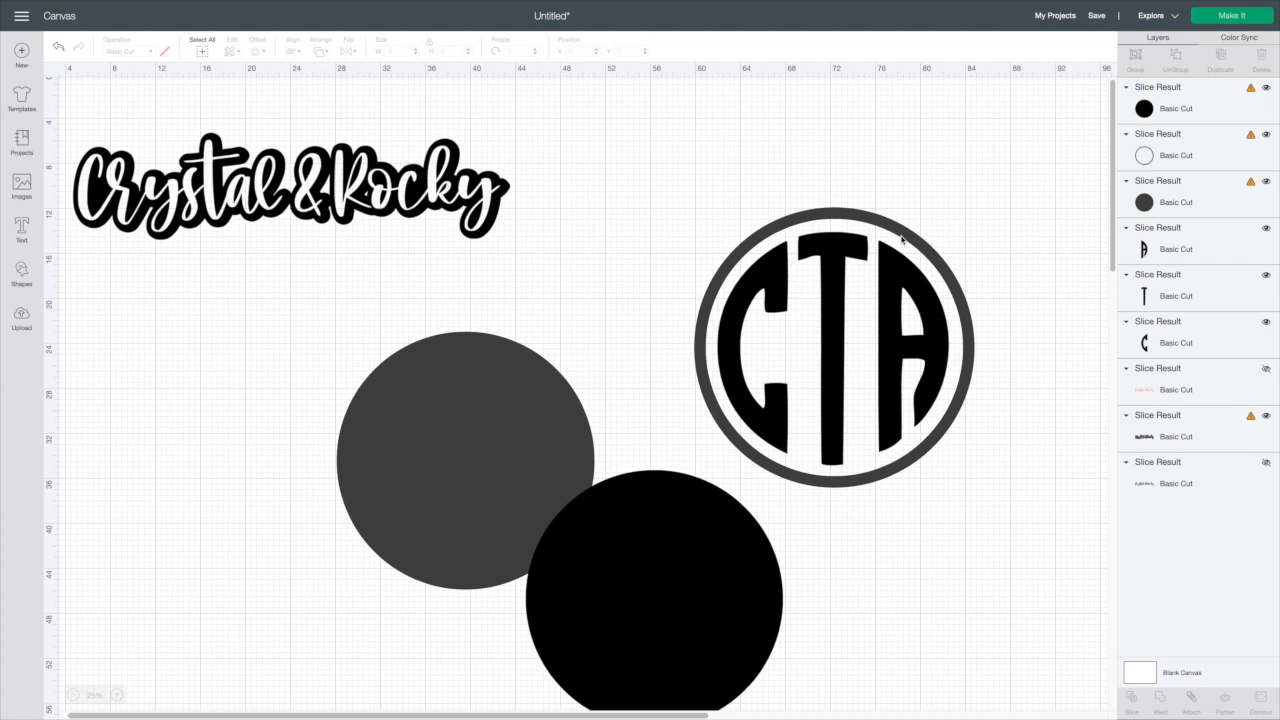
pyautogui.moveTo(902, 239); pyautogui.dragTo(534, 260)
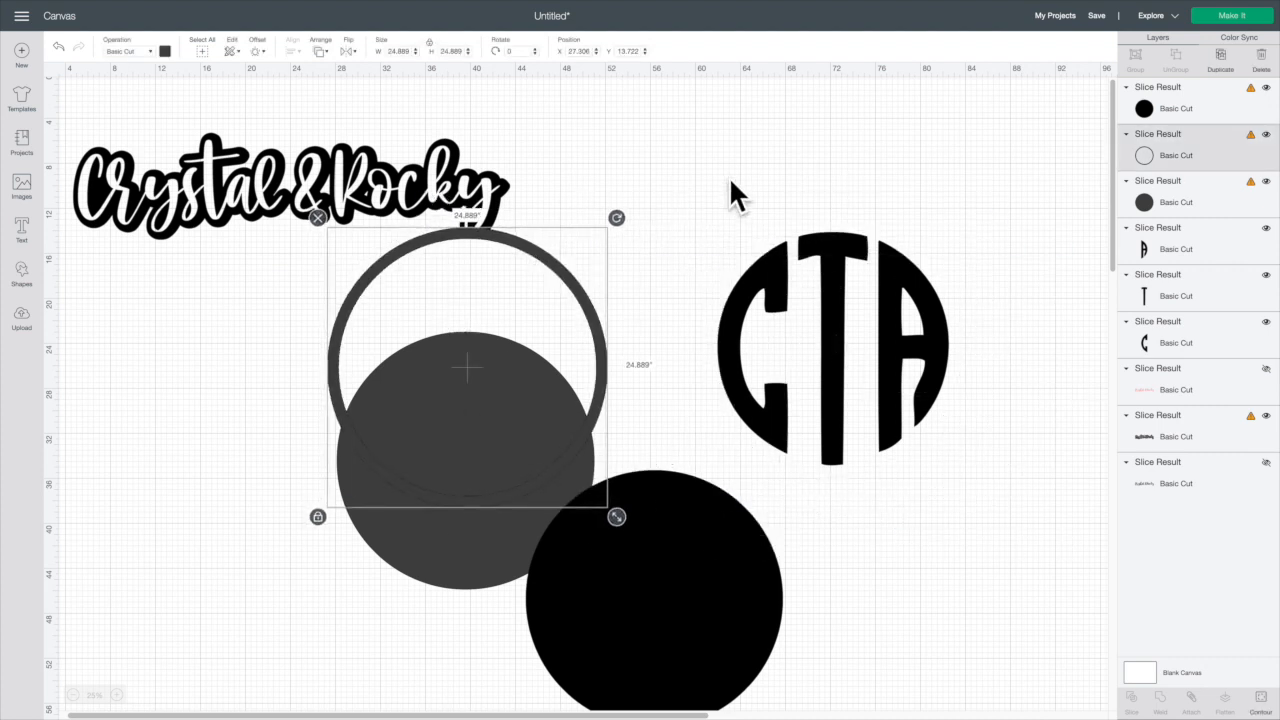
# Select the three CTA monogram pieces and weld them into one shape
pyautogui.moveTo(731, 190); pyautogui.dragTo(1091, 589)
pyautogui.click(1160, 700)
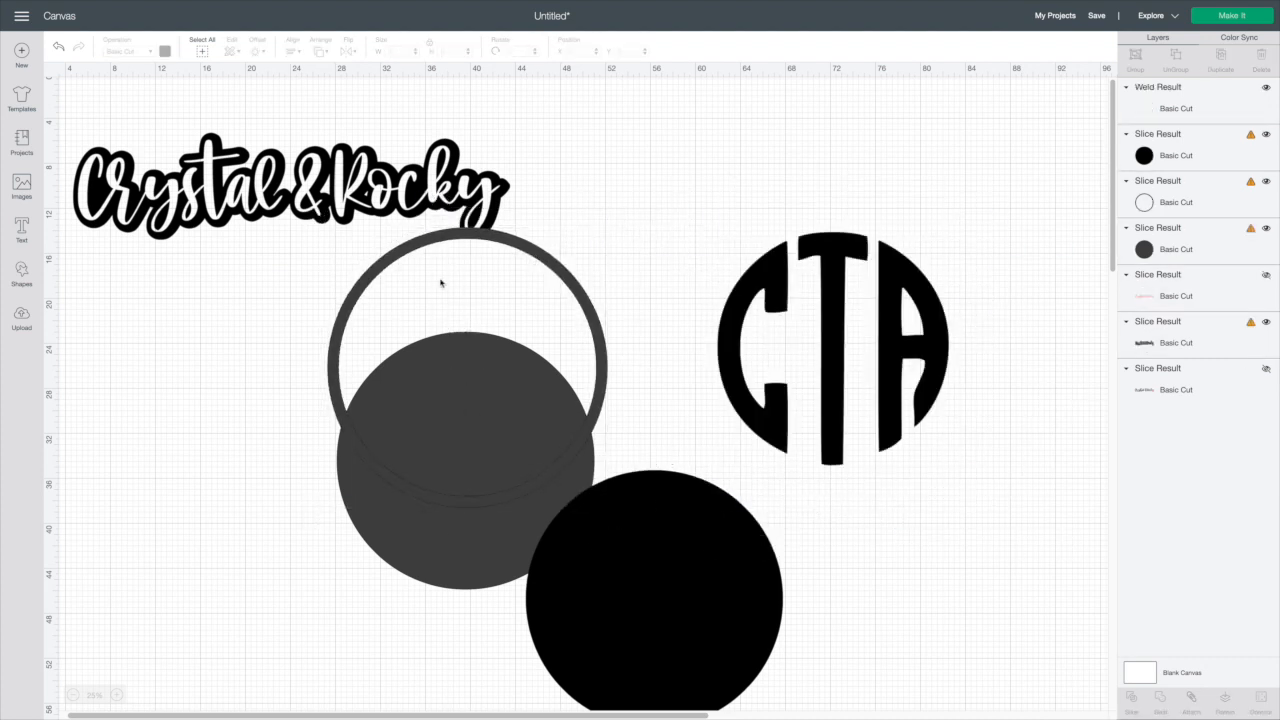
# Move the ring over the monogram, select both, and center-align them
pyautogui.moveTo(565, 271); pyautogui.dragTo(927, 247)
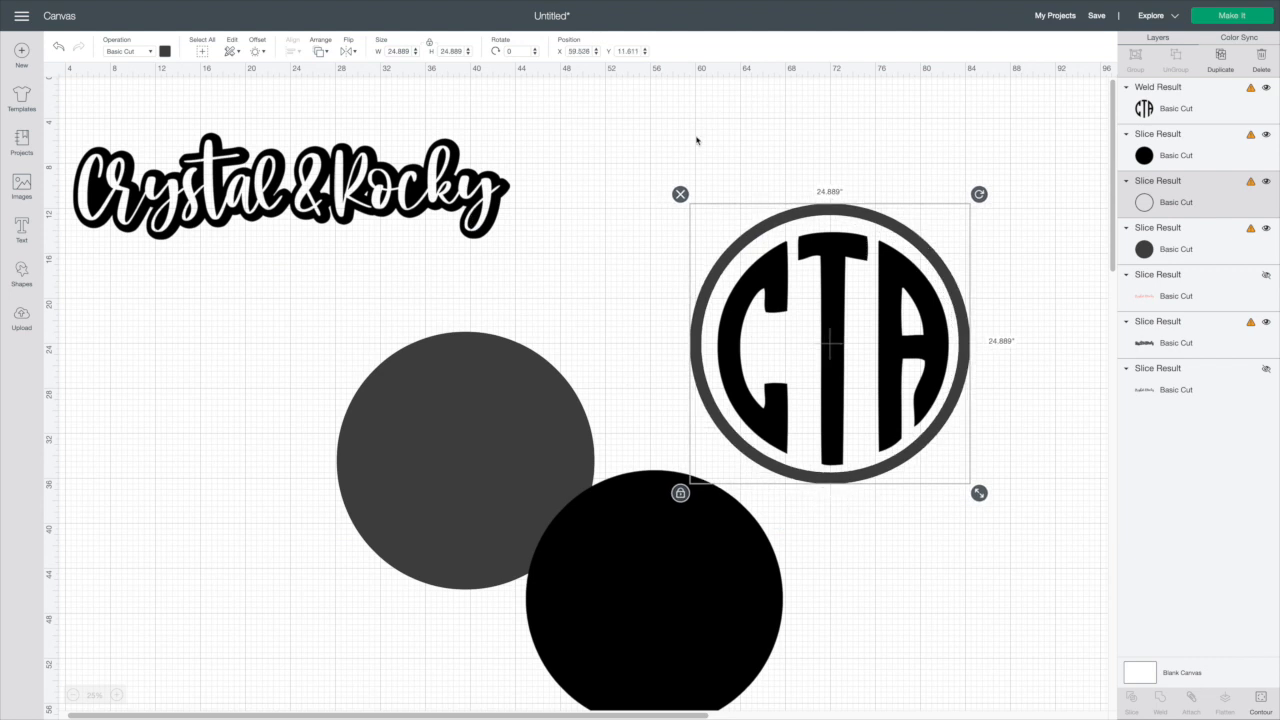
pyautogui.moveTo(697, 138); pyautogui.dragTo(970, 358)
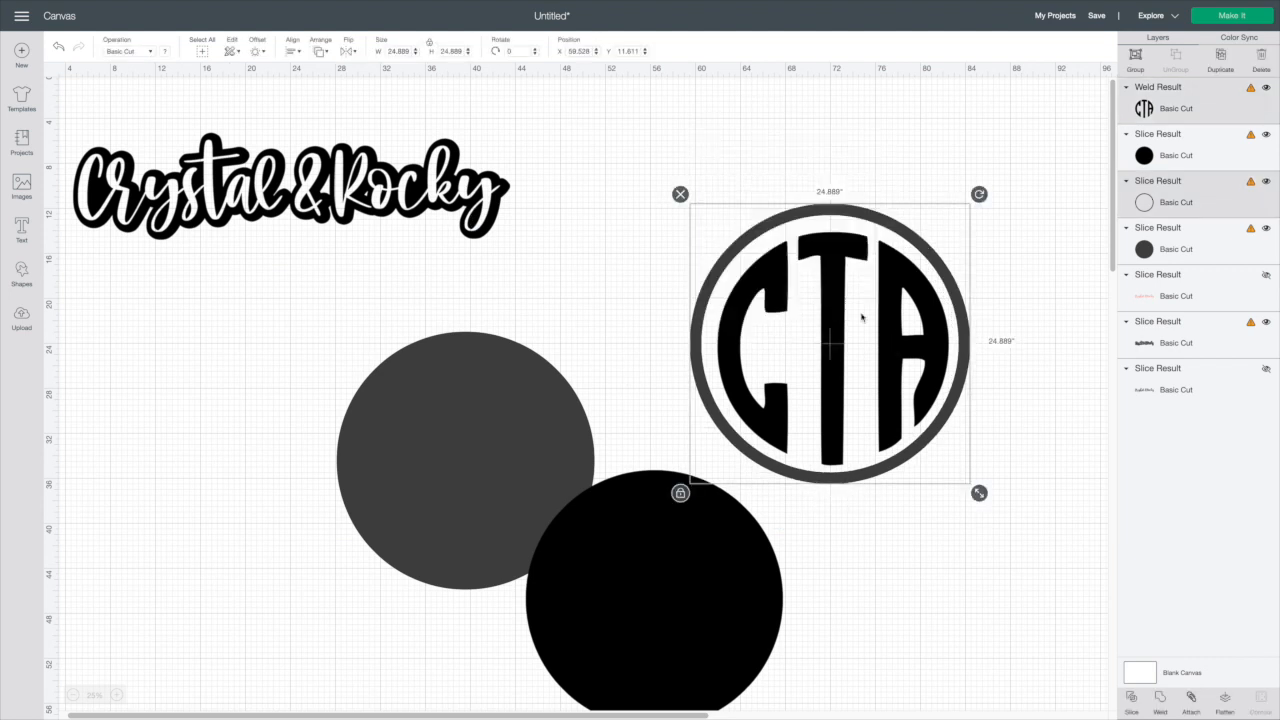
pyautogui.click(293, 50)
pyautogui.click(315, 180)
# Select the ring and monogram together, weld them, and nudge the result upward
pyautogui.click(660, 158)
pyautogui.moveTo(676, 186); pyautogui.dragTo(998, 365)
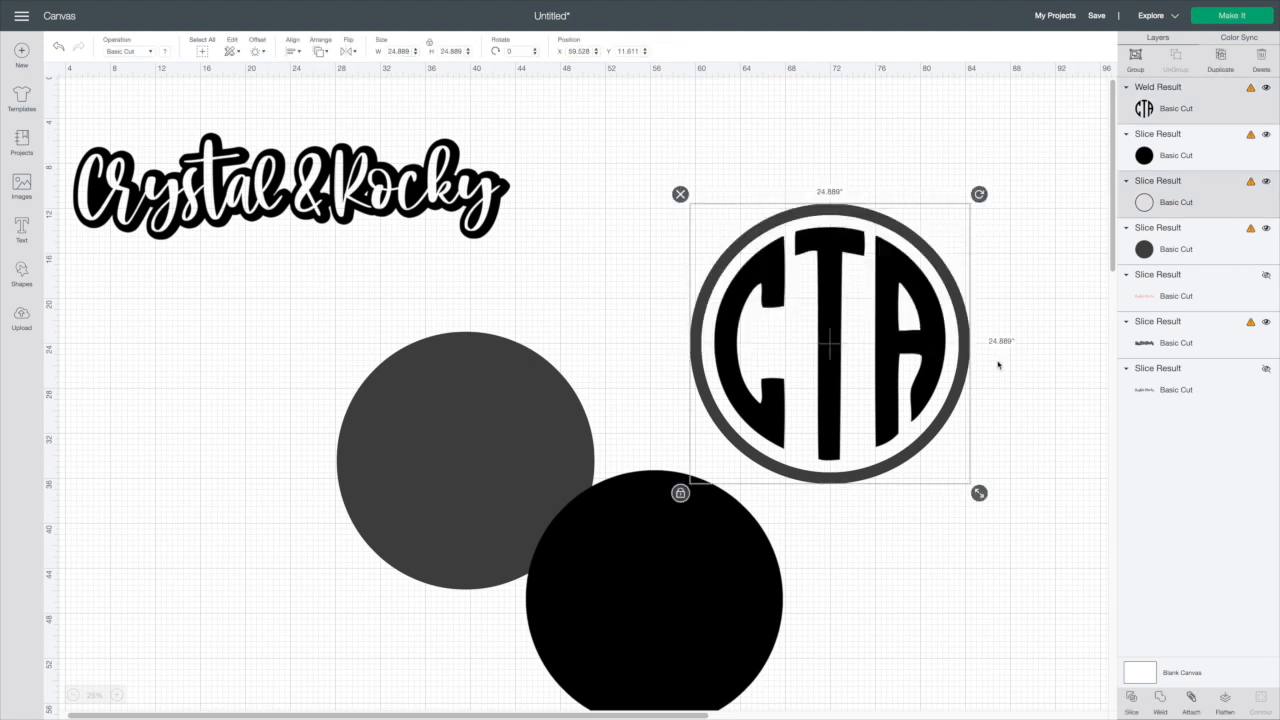
pyautogui.click(1161, 705)
pyautogui.moveTo(883, 460); pyautogui.dragTo(895, 400)
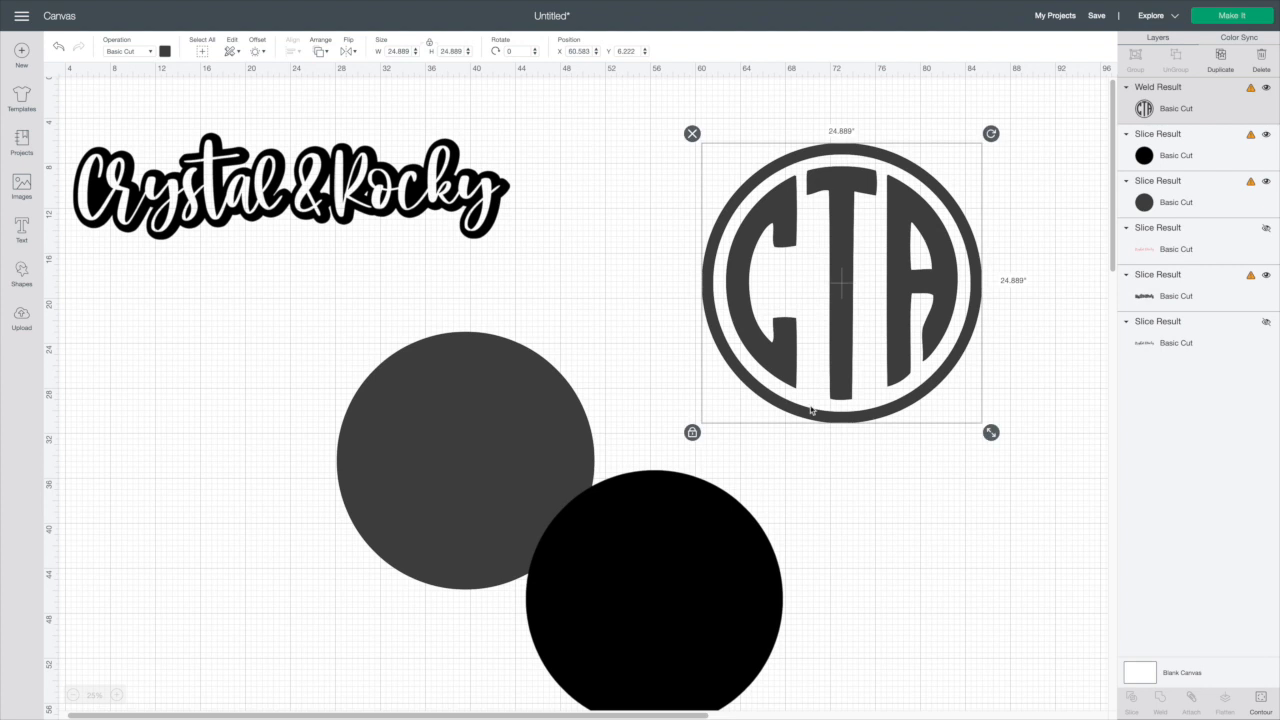
# Delete the welded monogram and the leftover circles from the canvas
pyautogui.click(692, 133)
pyautogui.moveTo(376, 310); pyautogui.dragTo(782, 562)
pyautogui.click(327, 323)
# Move the Crystal & Rocky text to the top and enlarge it to about 72 in wide
pyautogui.moveTo(413, 193); pyautogui.dragTo(607, 267)
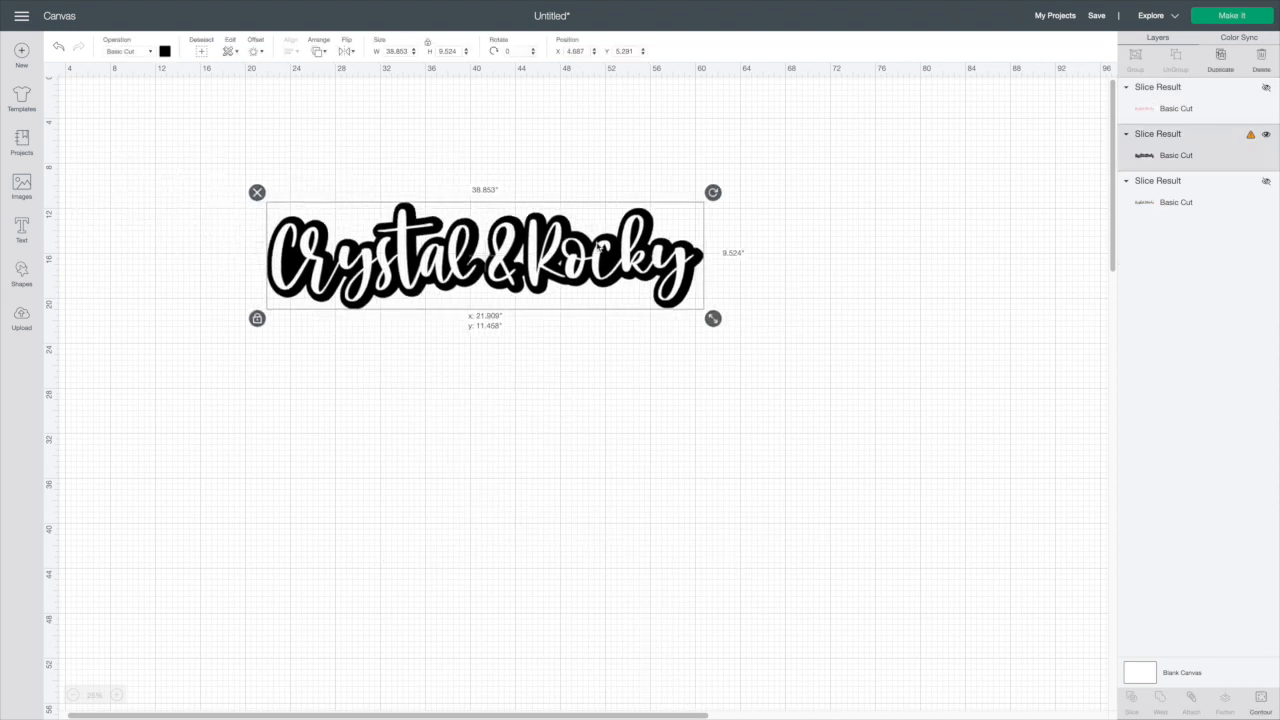
pyautogui.moveTo(712, 317); pyautogui.dragTo(1082, 409)
pyautogui.moveTo(775, 365); pyautogui.dragTo(711, 283)
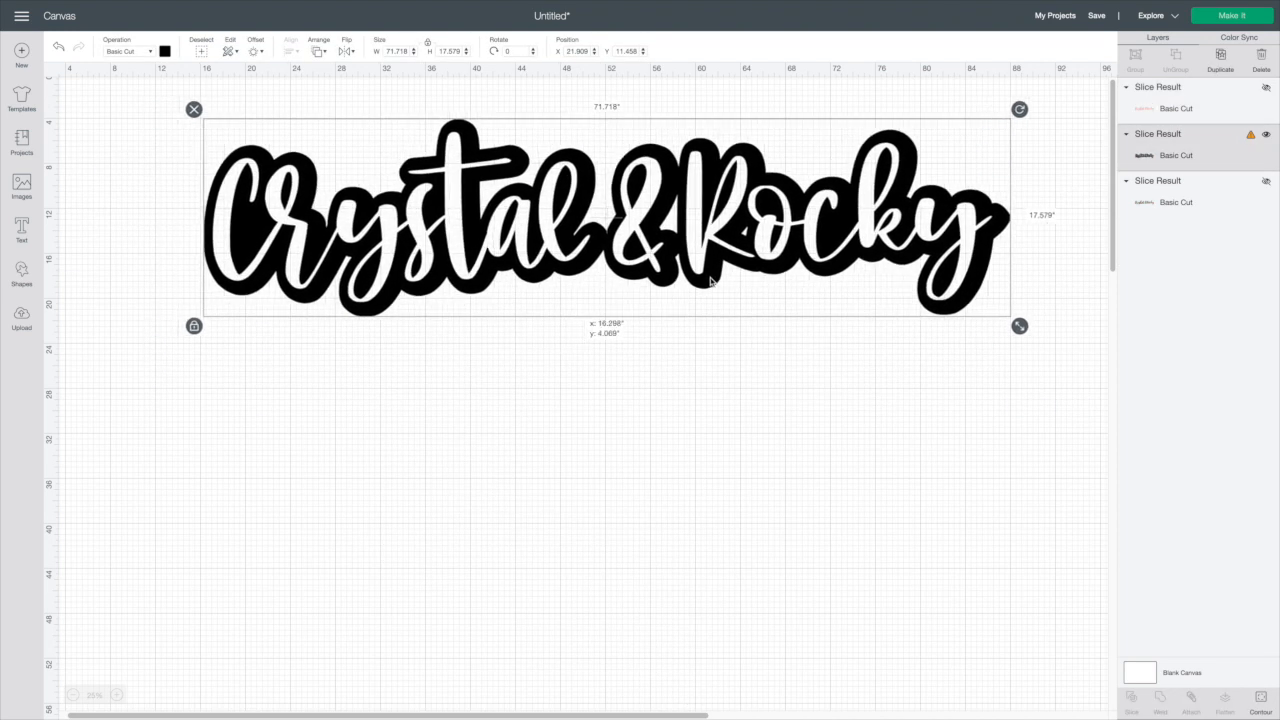
pyautogui.click(570, 484)
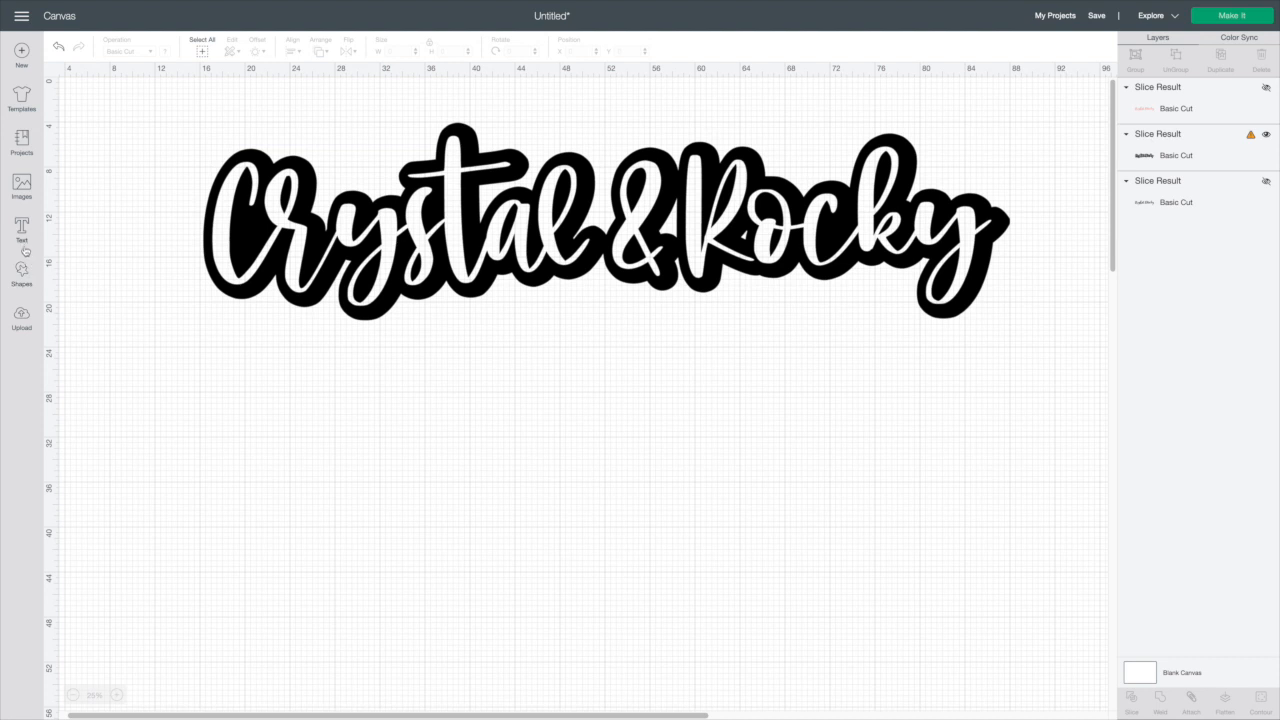
# Insert the uploaded Boss Babe image and place it below the Crystal & Rocky text
pyautogui.click(22, 327)
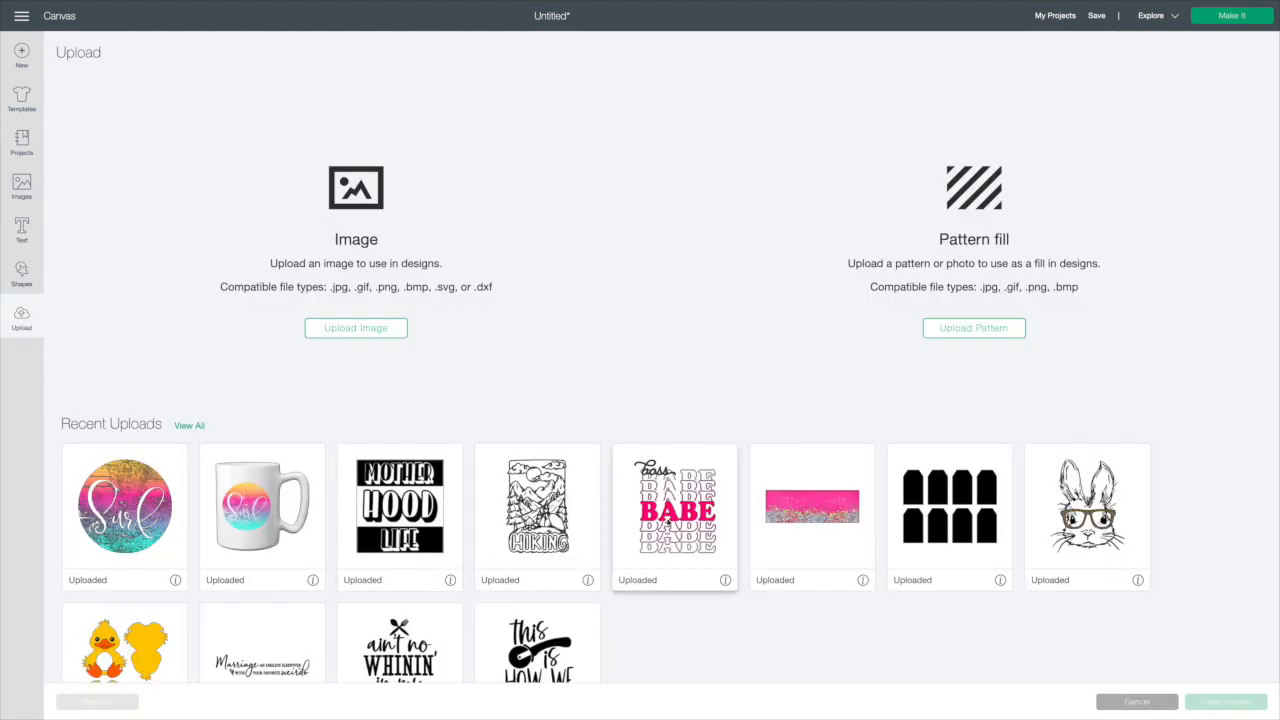
pyautogui.click(675, 515)
pyautogui.click(1206, 701)
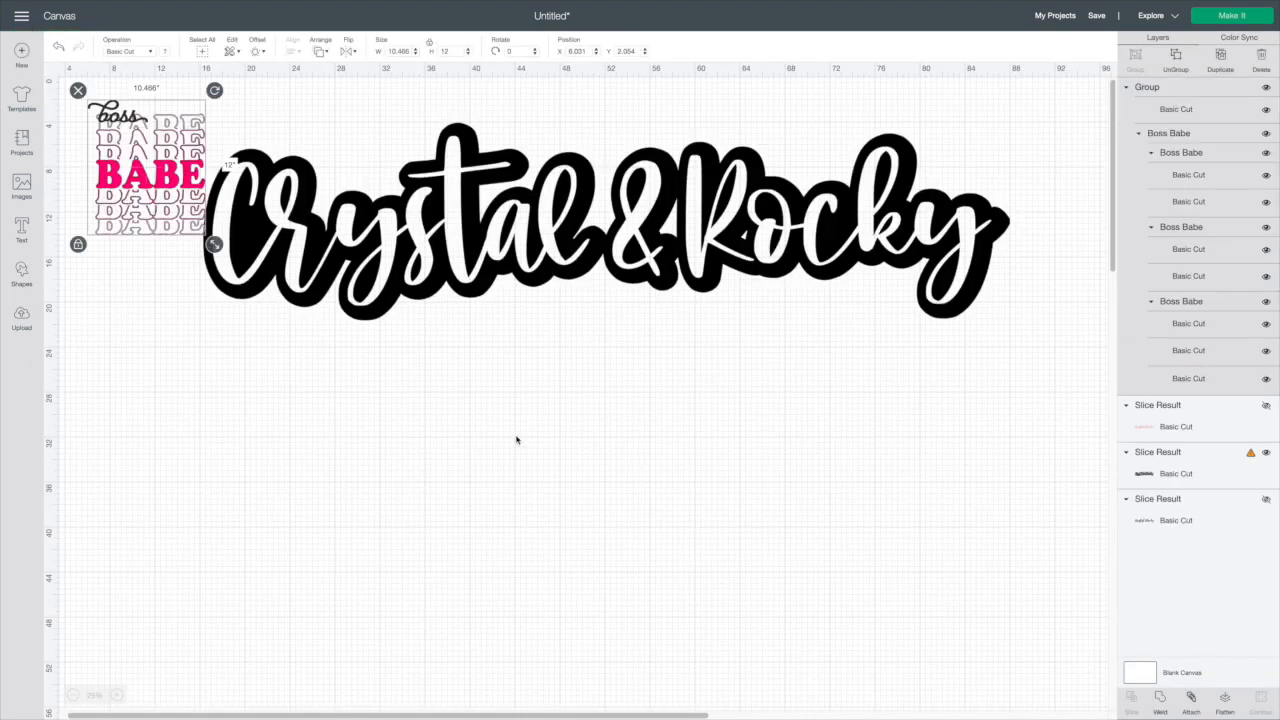
pyautogui.moveTo(196, 194); pyautogui.dragTo(551, 508)
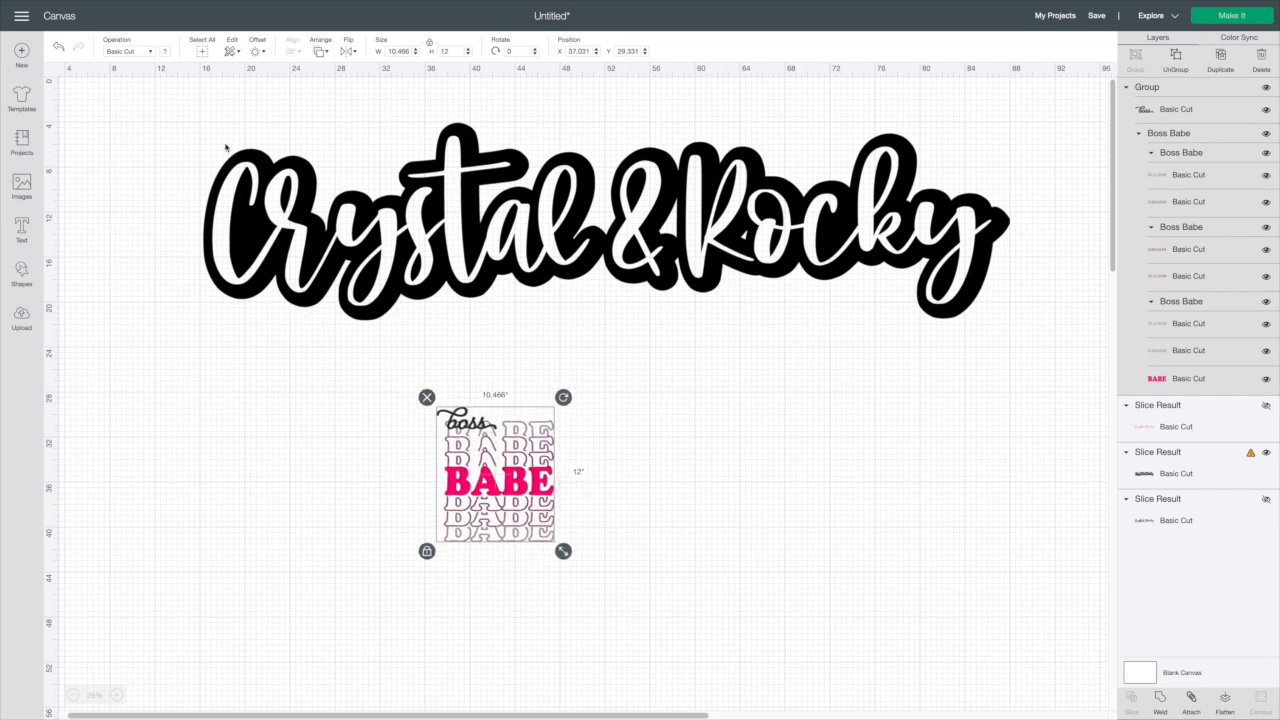
# Apply a 0.25 in rounded offset with Weld Offsets to the Boss Babe design
pyautogui.click(260, 52)
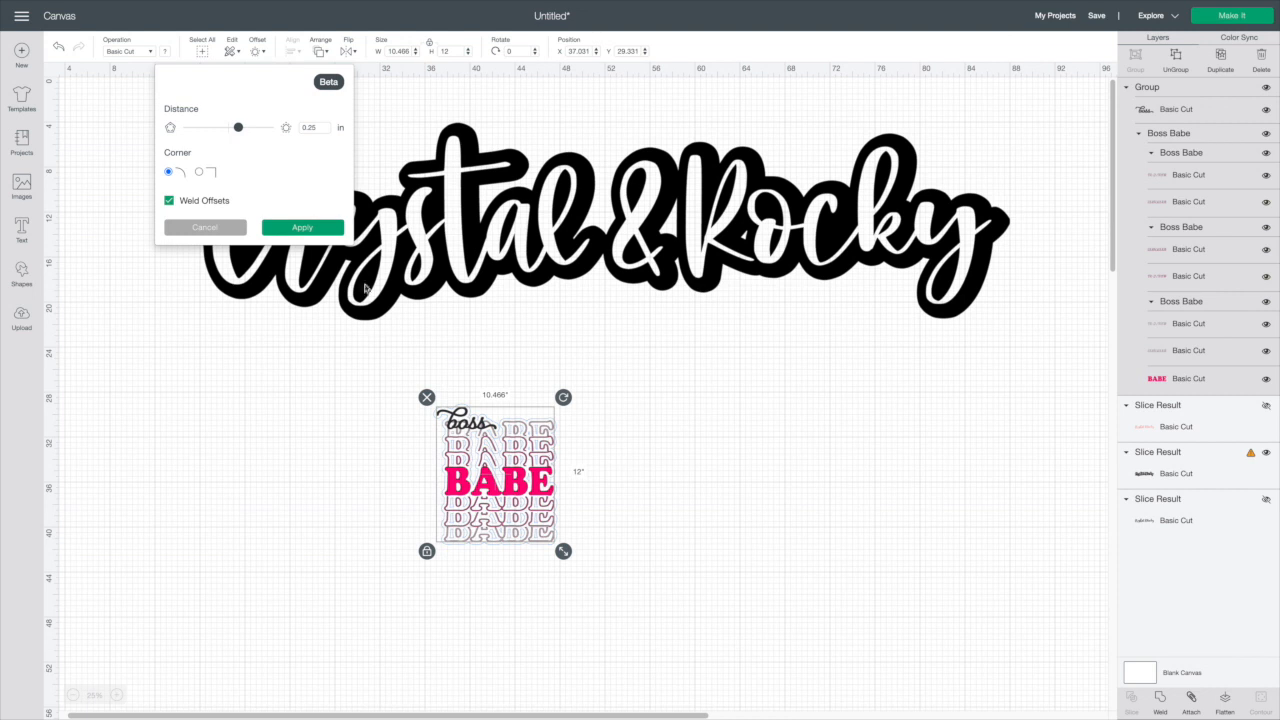
pyautogui.click(324, 229)
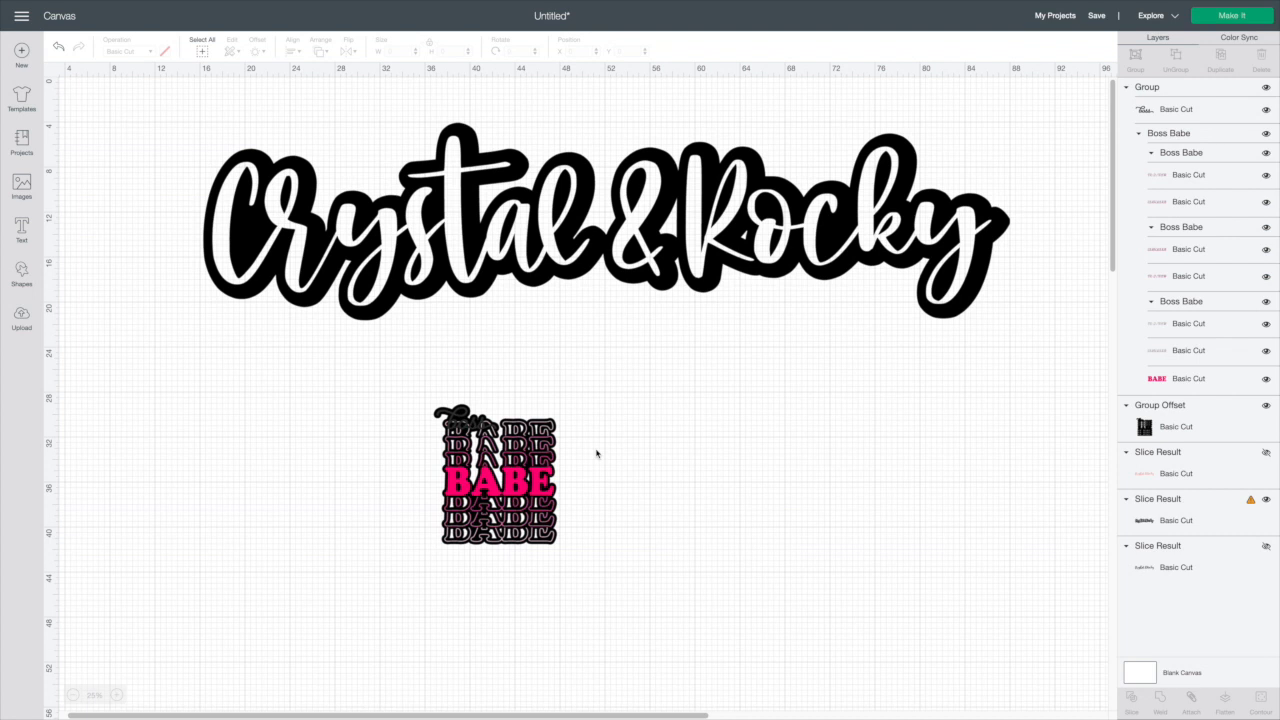
# Select the Group Offset layer and add another 0.25 in rounded offset around it
pyautogui.click(1157, 434)
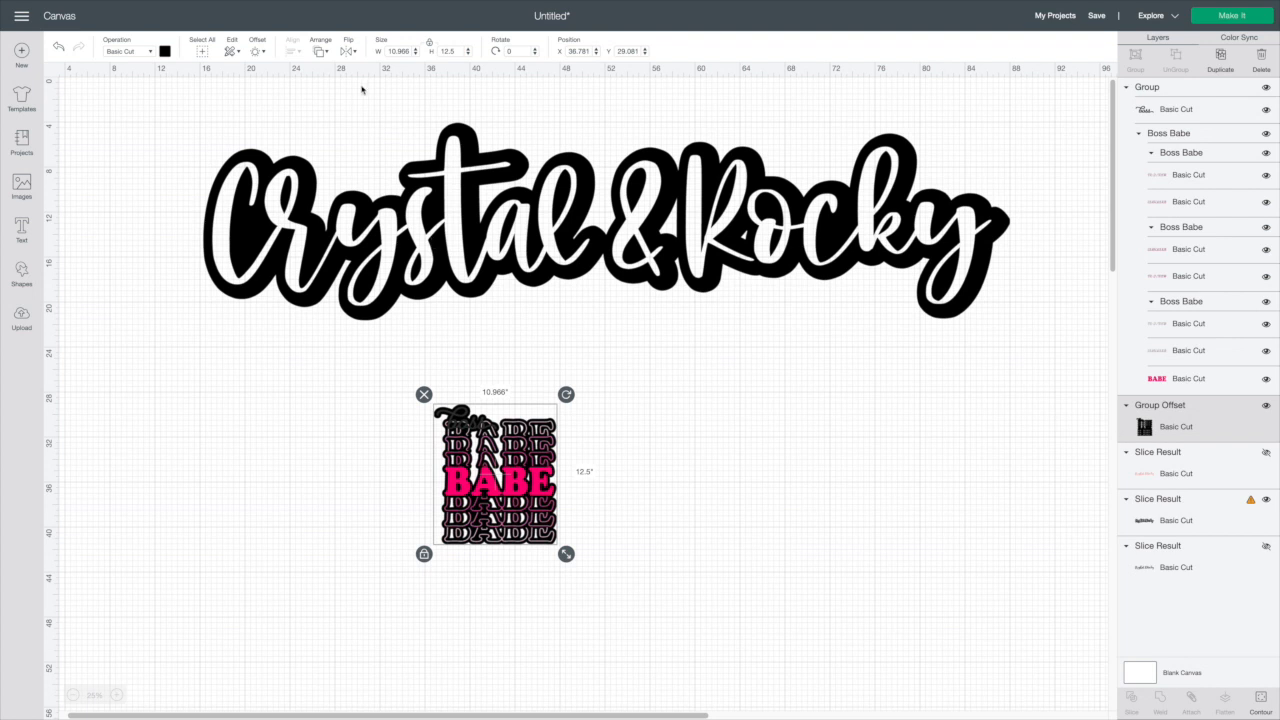
pyautogui.click(258, 53)
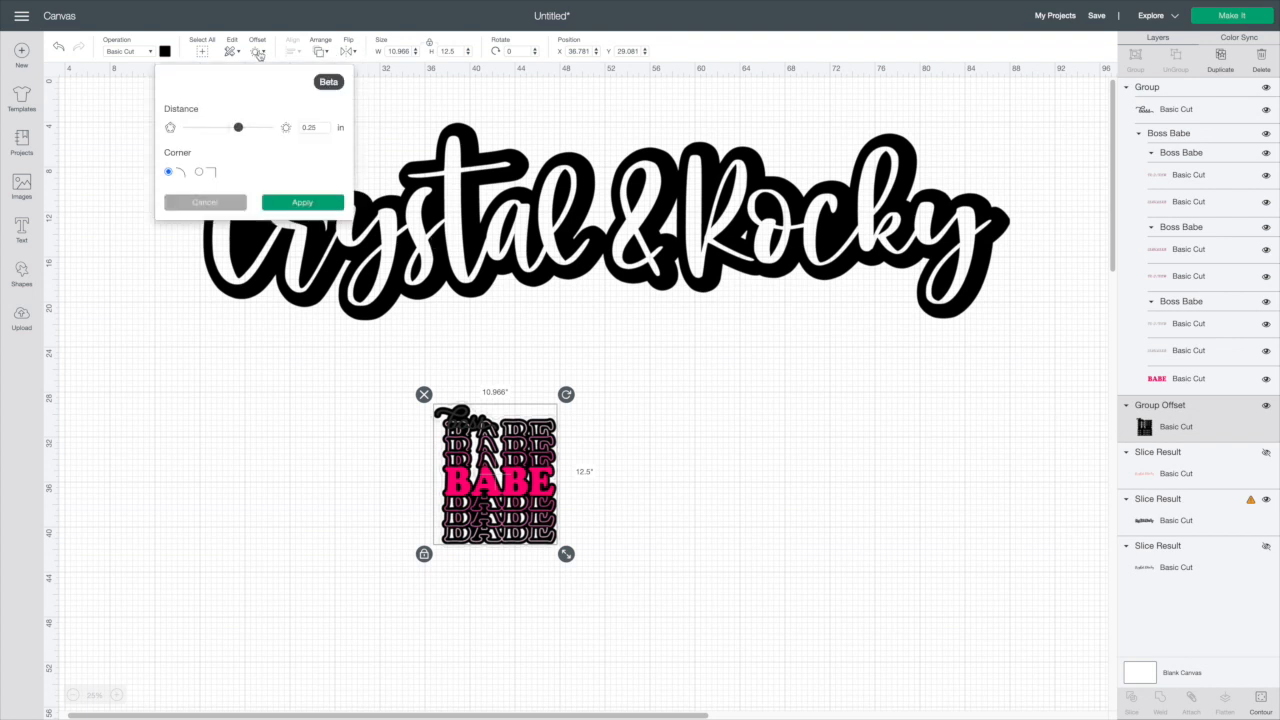
pyautogui.click(280, 205)
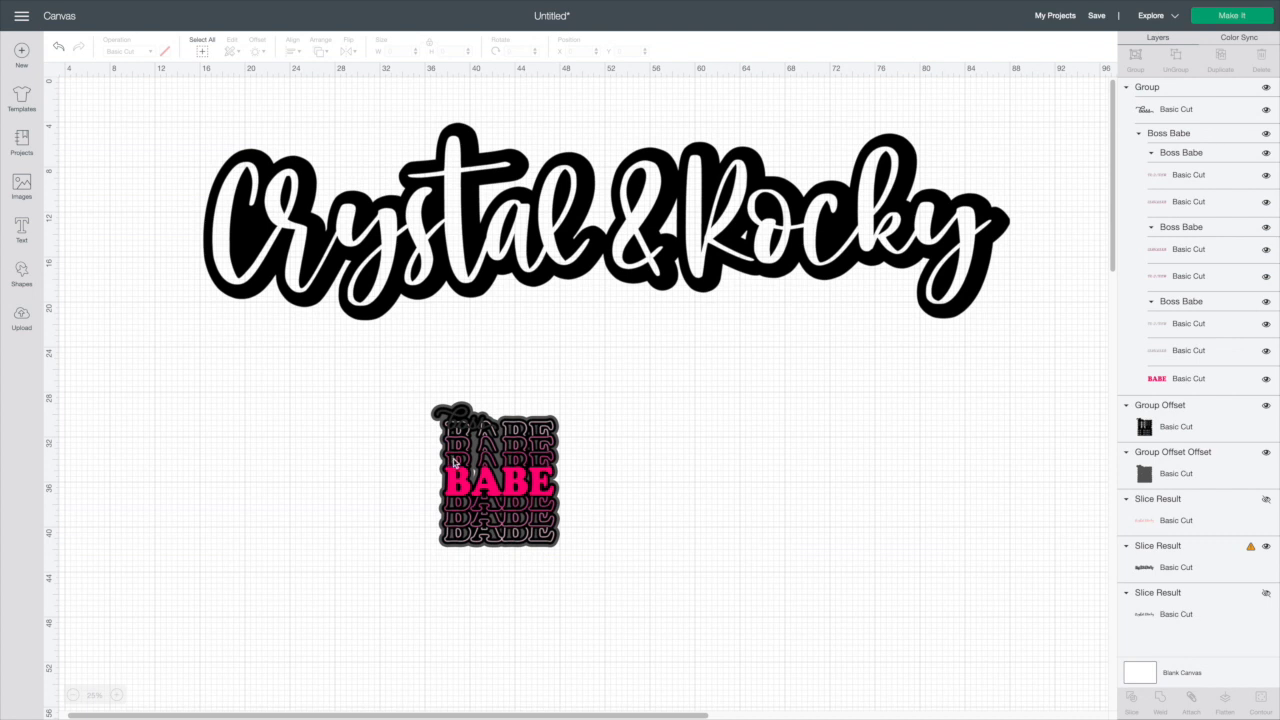
# Insert the uploaded Boss Babe image again and place it to the left below the Crystal & Rocky text
pyautogui.click(31, 319)
pyautogui.click(676, 522)
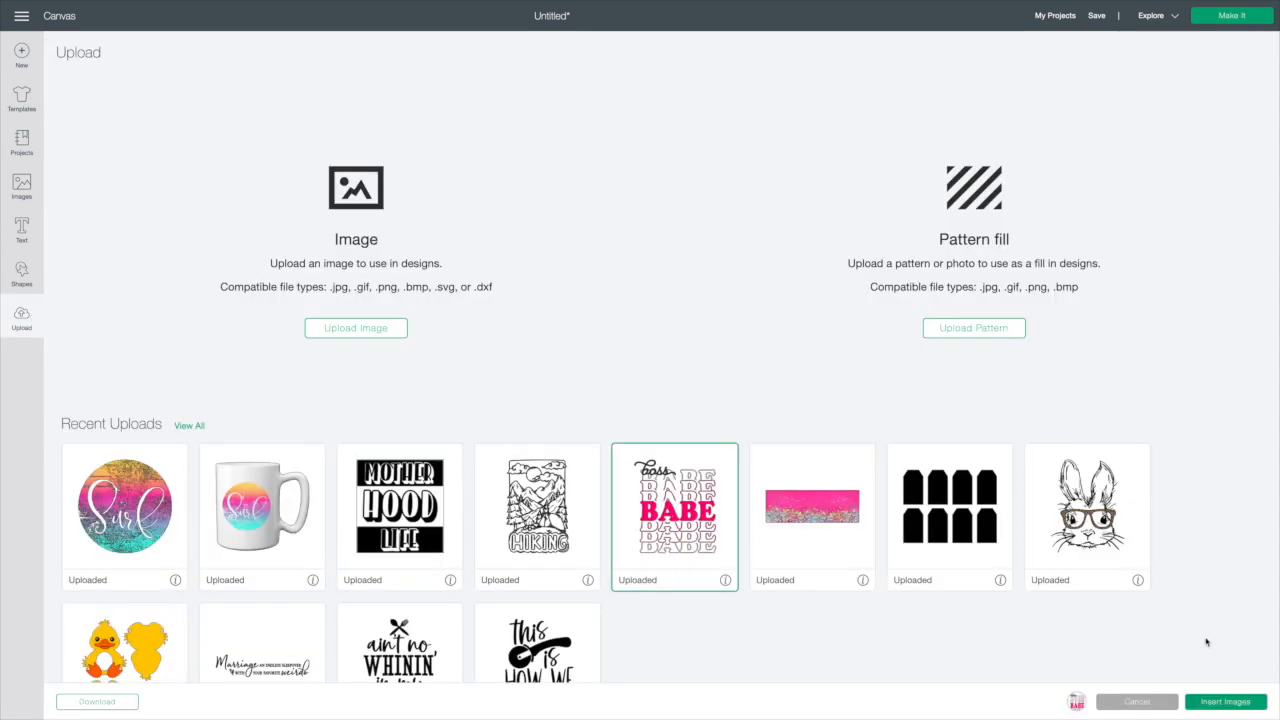
pyautogui.click(1210, 700)
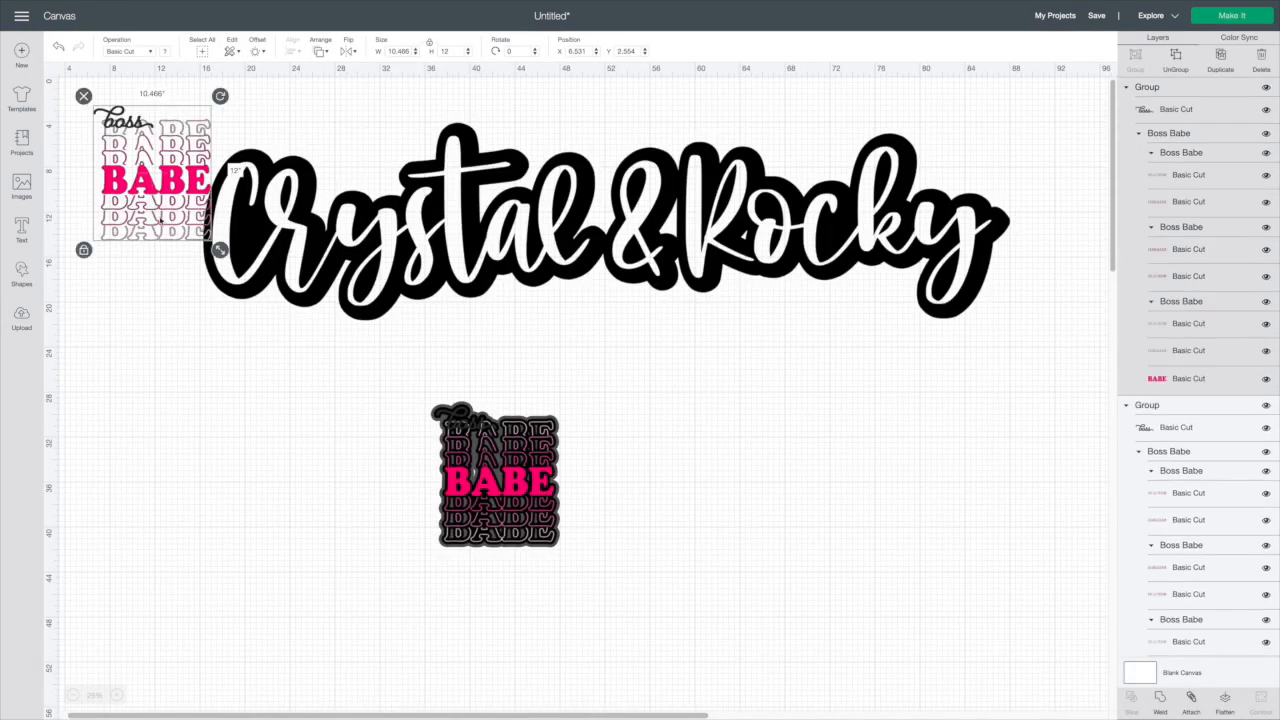
pyautogui.moveTo(160, 220); pyautogui.dragTo(205, 528)
# Duplicate the Boss Babe image and arrange the two copies side by side
pyautogui.click(1220, 60)
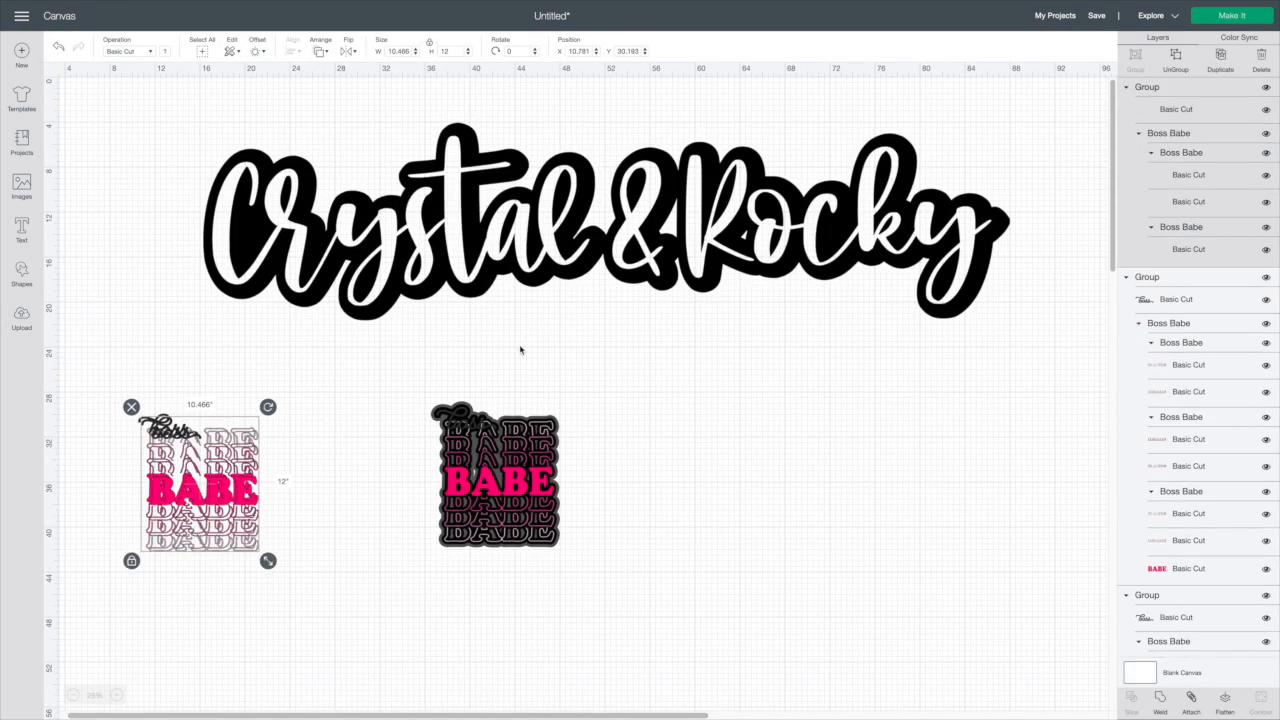
pyautogui.moveTo(227, 466); pyautogui.dragTo(381, 455)
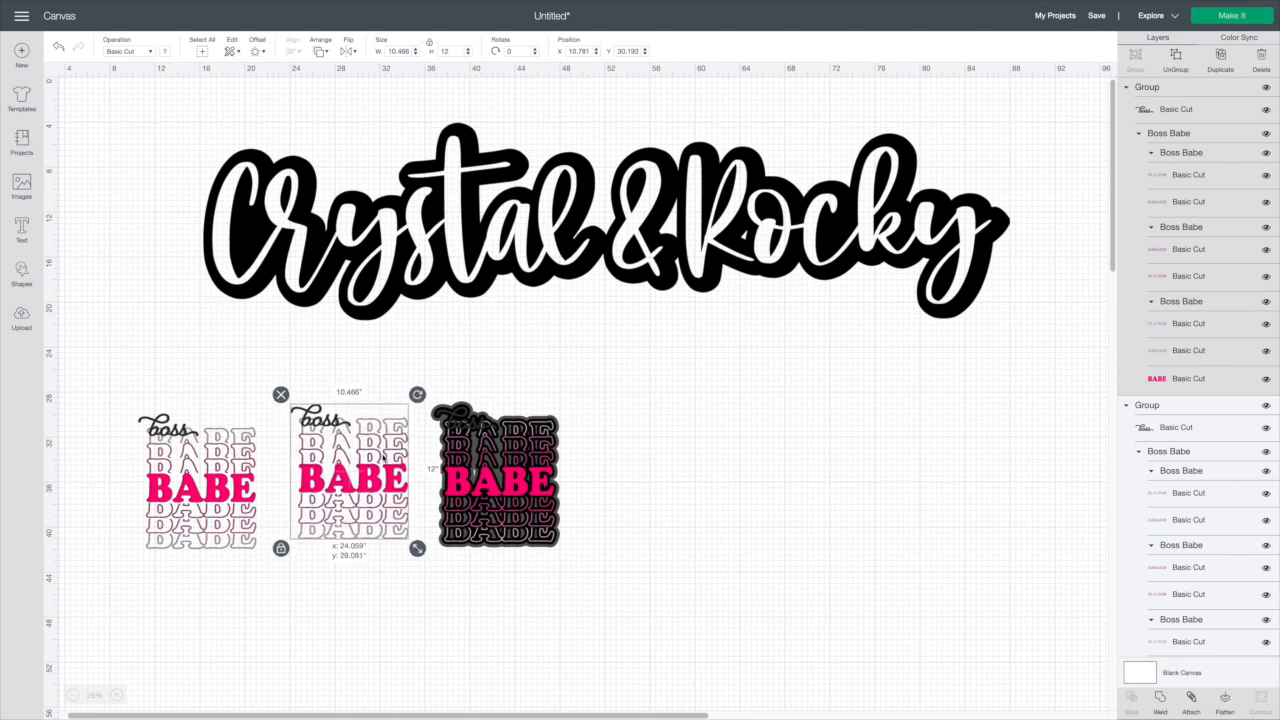
pyautogui.click(238, 458)
pyautogui.moveTo(238, 458); pyautogui.dragTo(241, 460)
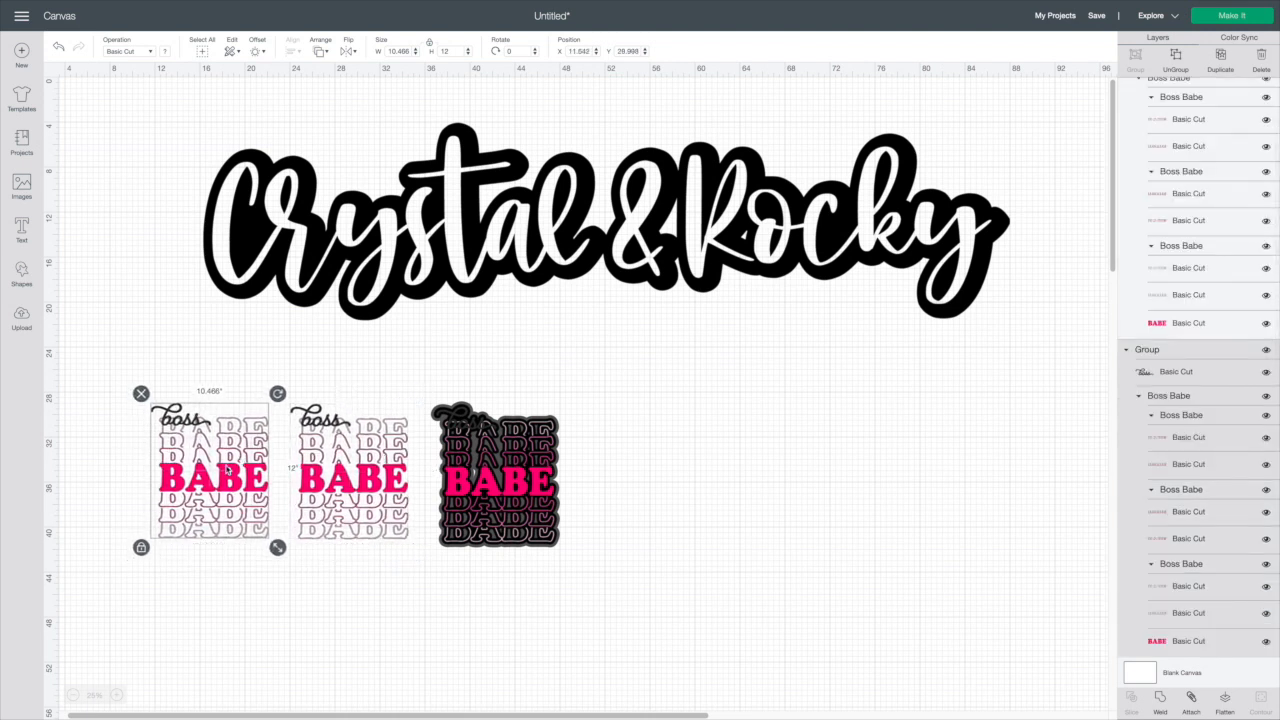
# Add a 0.25 in rounded offset with Weld Offsets to the middle Boss Babe copy
pyautogui.click(298, 472)
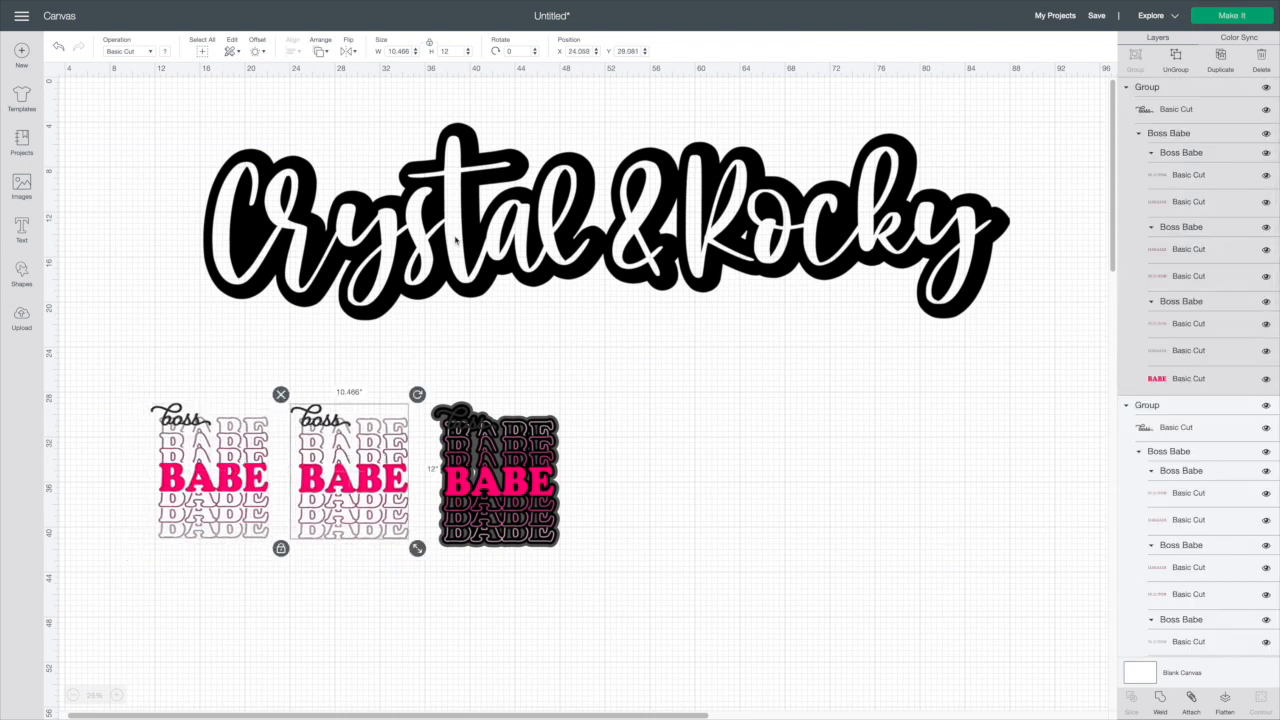
pyautogui.click(262, 52)
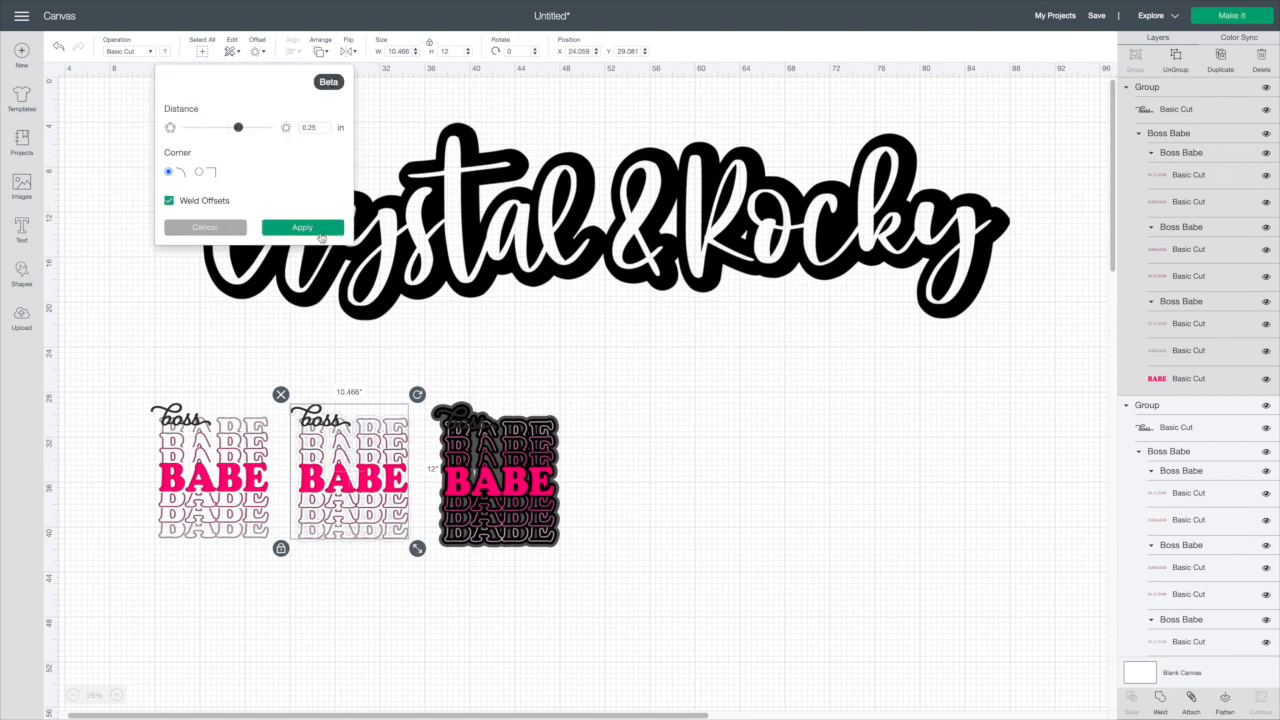
pyautogui.click(315, 228)
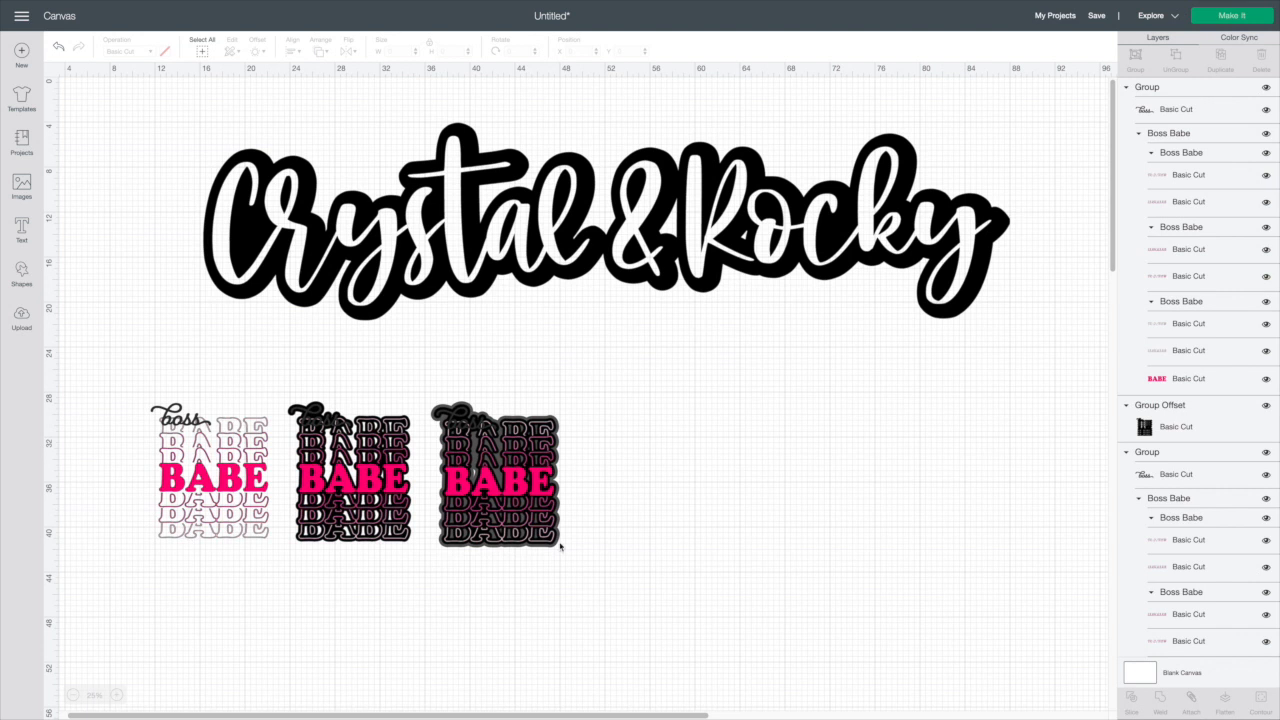
# Insert the uploaded This Is How We Roll image and place it right of the Boss Babe designs
pyautogui.click(25, 330)
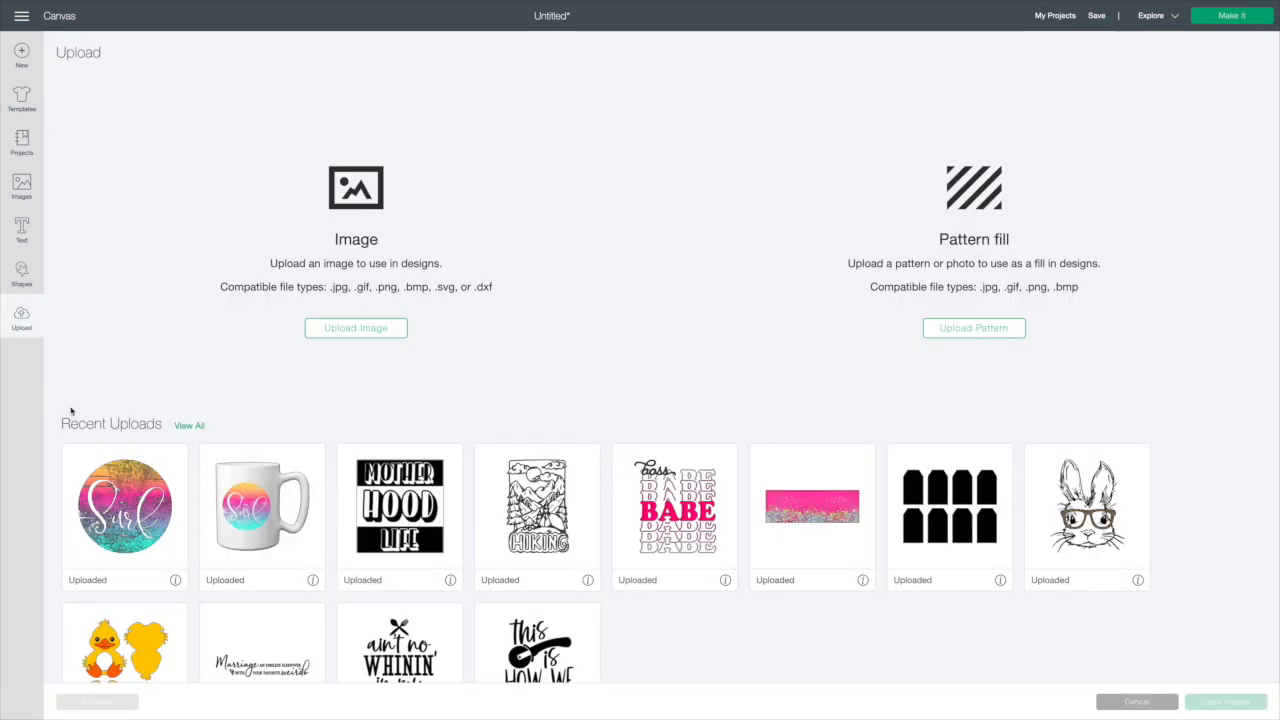
pyautogui.scroll(-1, 645, 615)
pyautogui.click(540, 590)
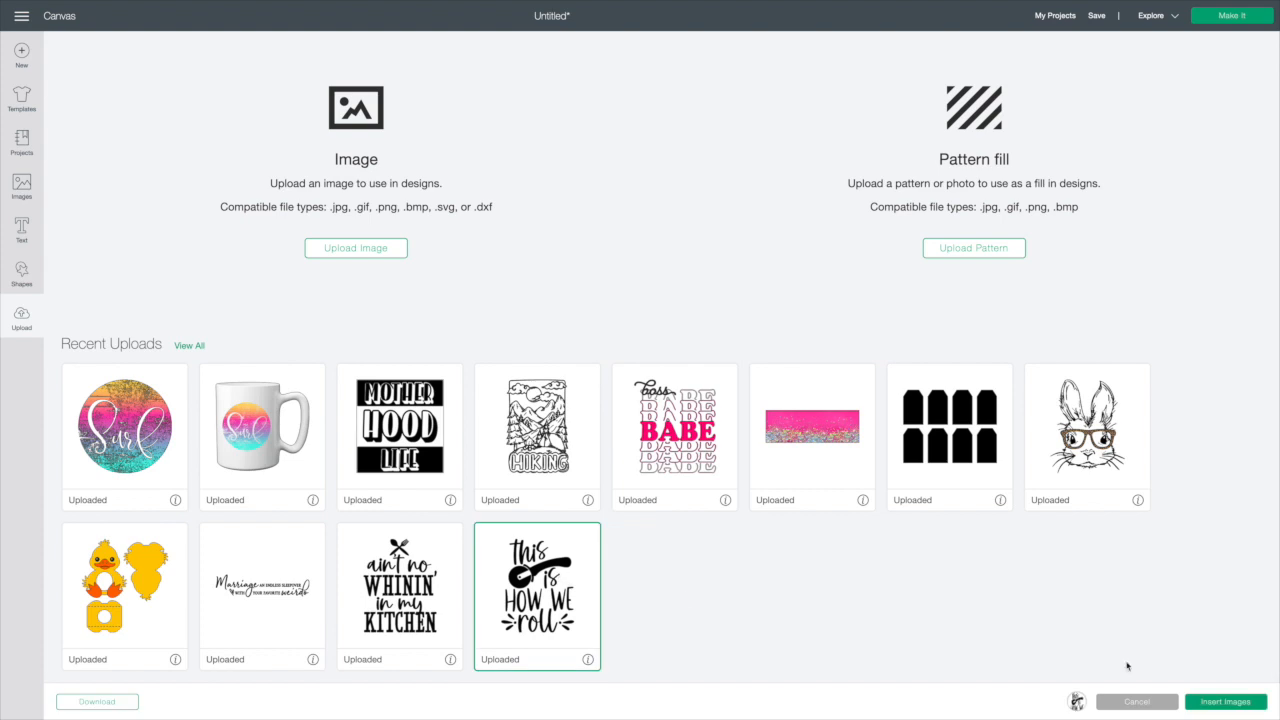
pyautogui.click(1200, 703)
pyautogui.moveTo(170, 183); pyautogui.dragTo(720, 463)
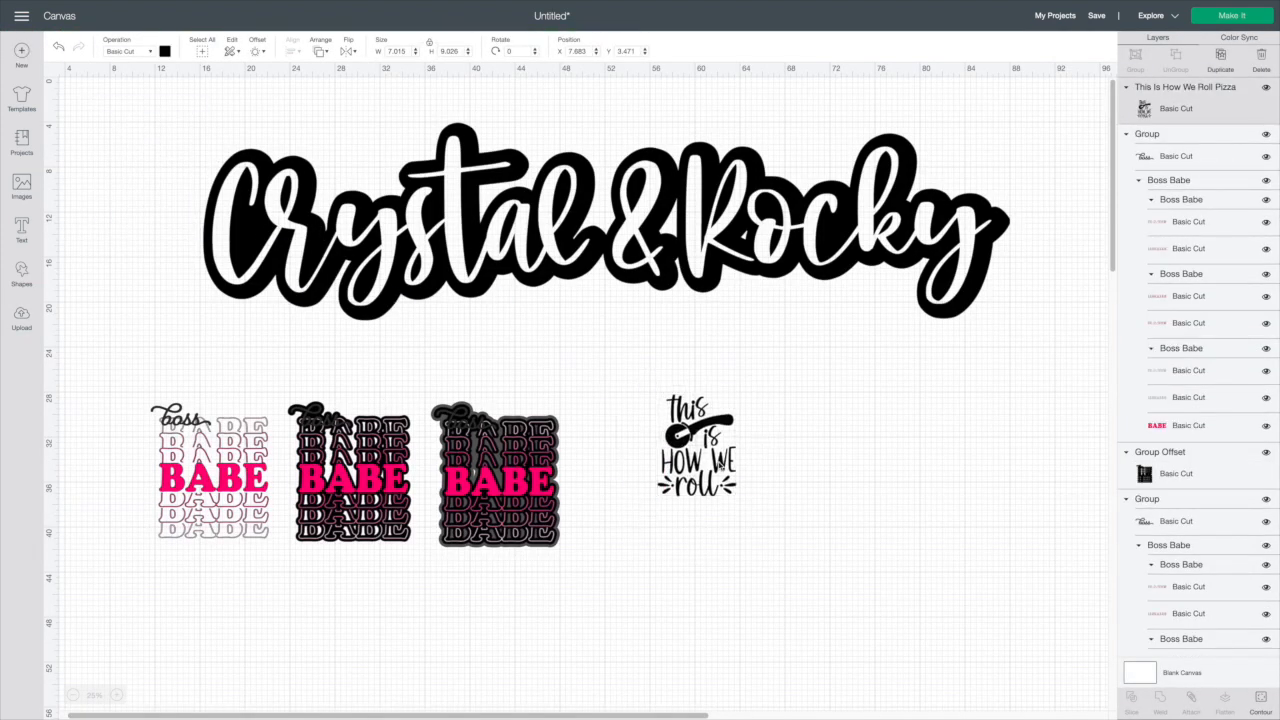
# Add a 0.25 in rounded offset around the This Is How We Roll image
pyautogui.click(258, 52)
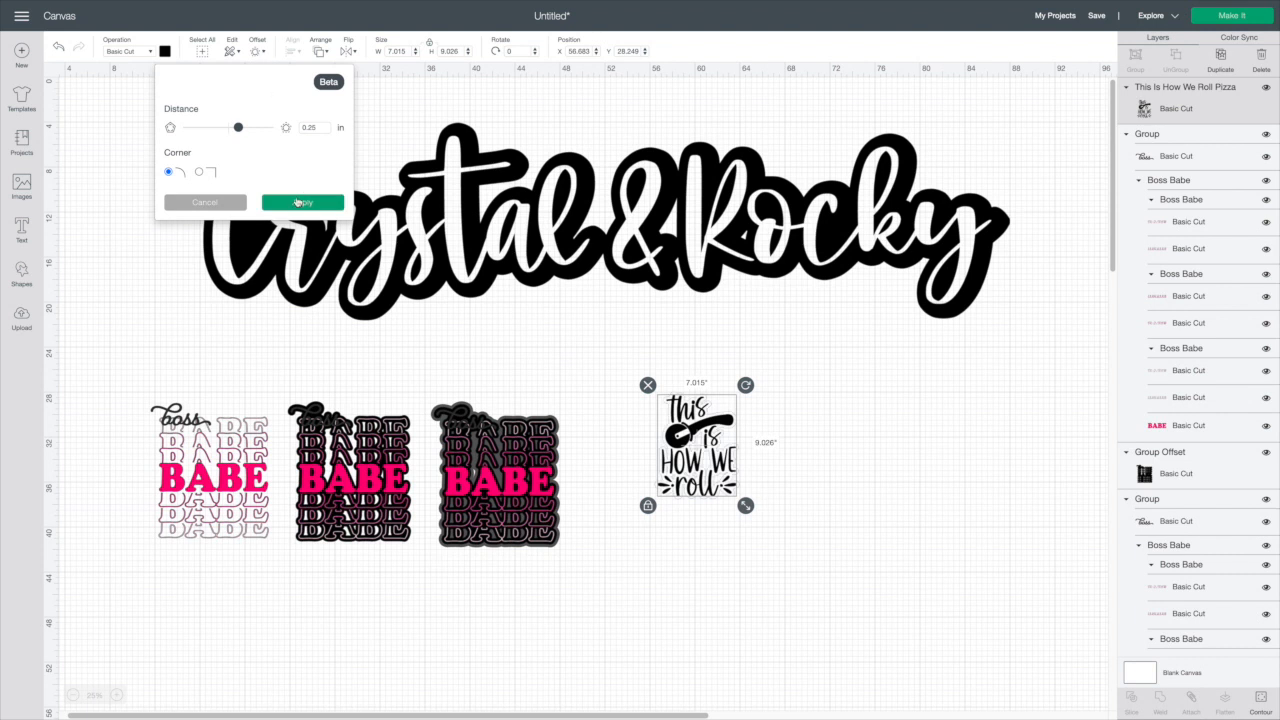
pyautogui.click(300, 202)
pyautogui.click(166, 53)
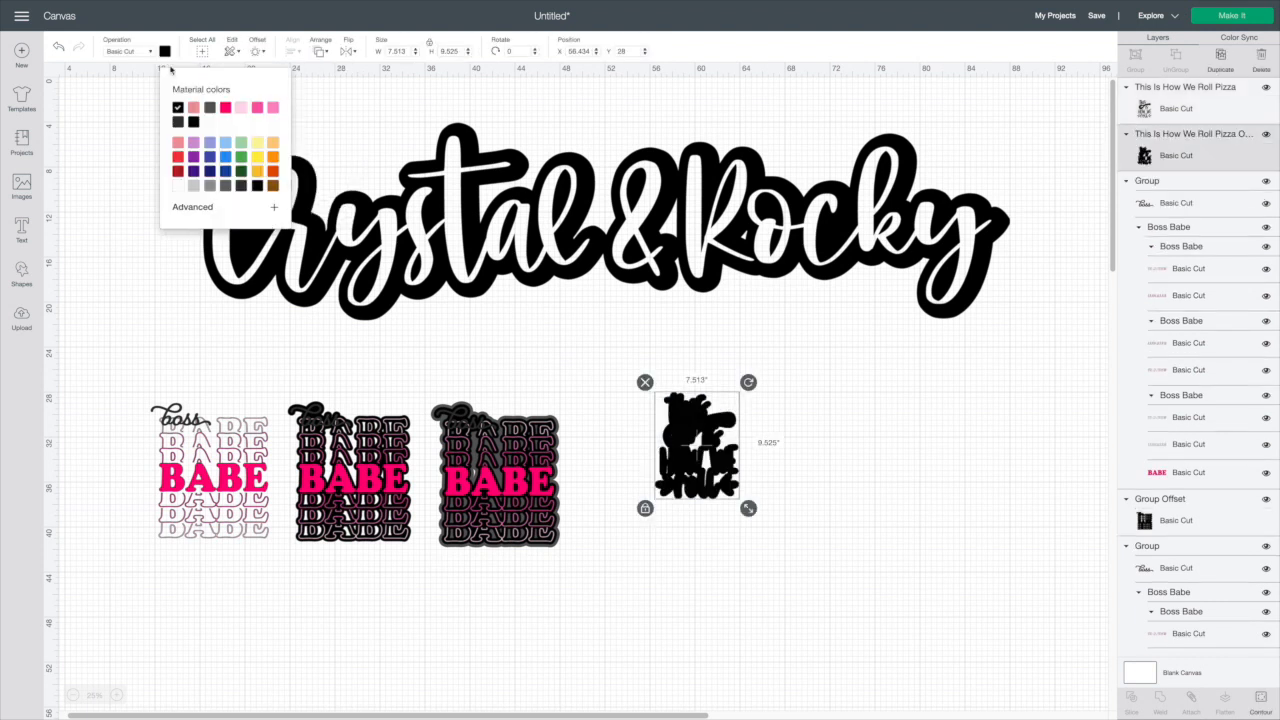
pyautogui.click(196, 112)
pyautogui.click(820, 434)
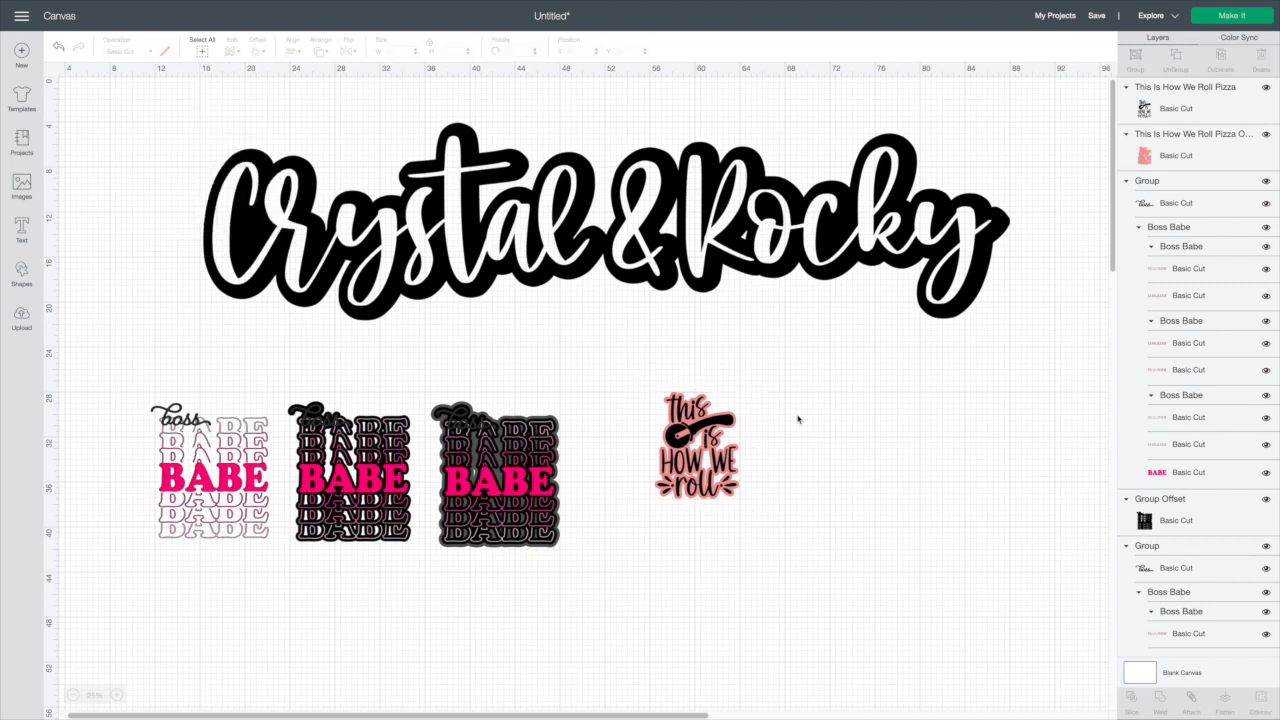
# Recolor the This Is How We Roll image white and its offset layer black
pyautogui.click(694, 432)
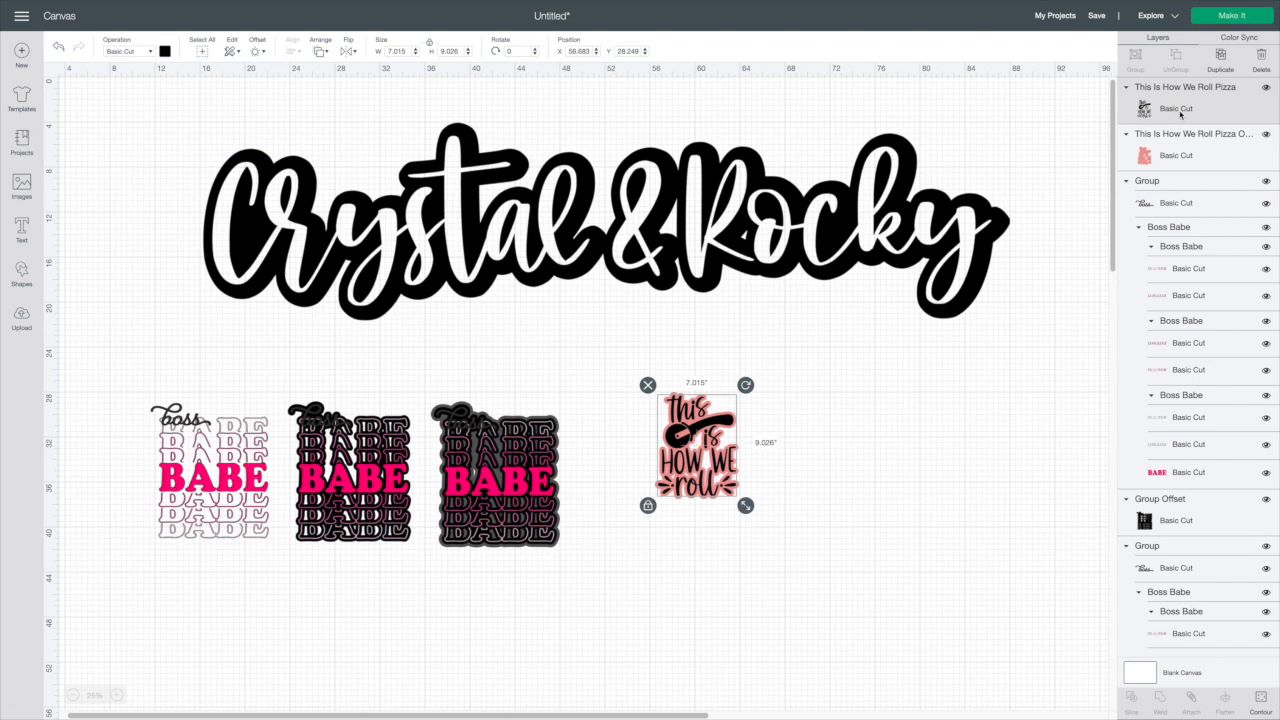
pyautogui.click(165, 52)
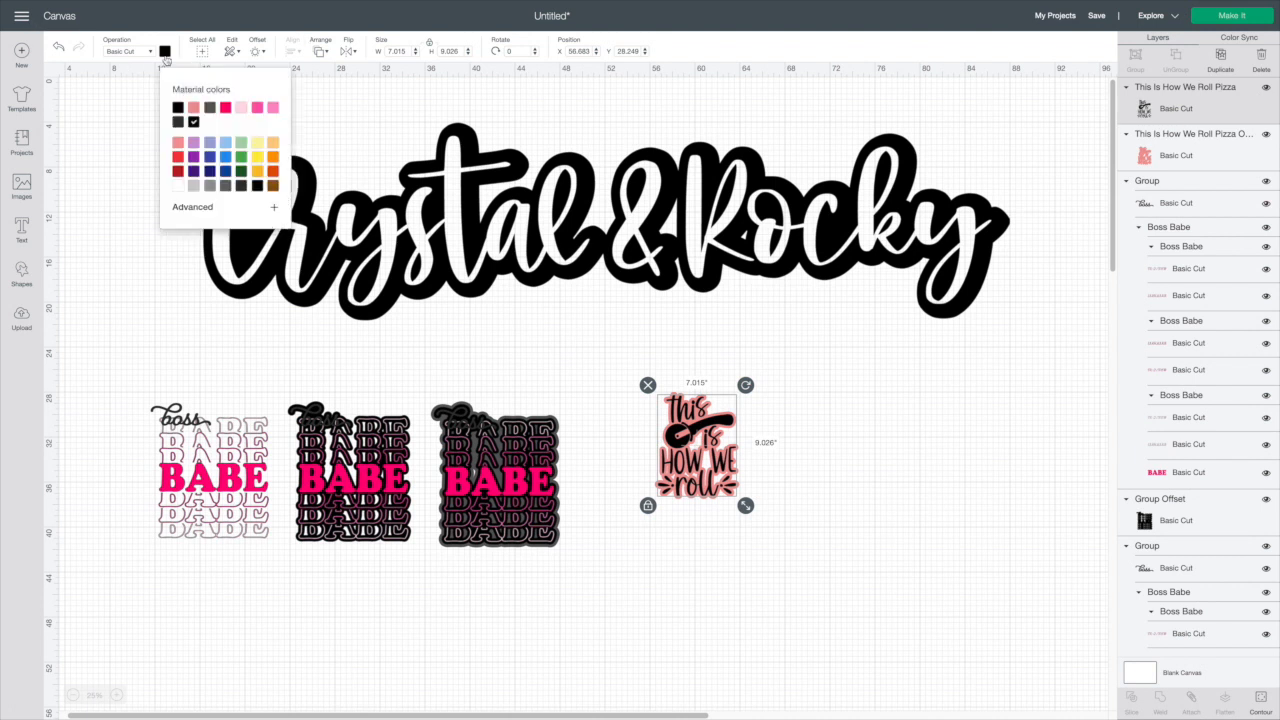
pyautogui.click(179, 186)
pyautogui.click(1158, 160)
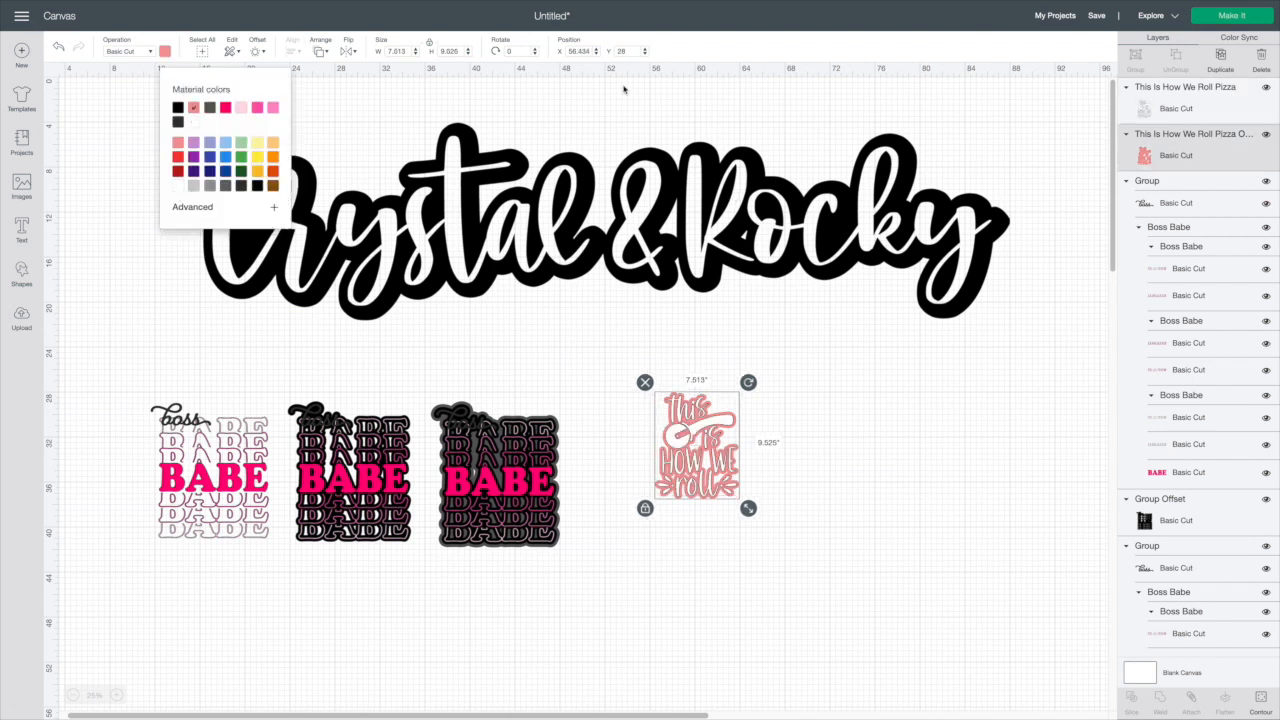
pyautogui.click(178, 107)
pyautogui.click(858, 407)
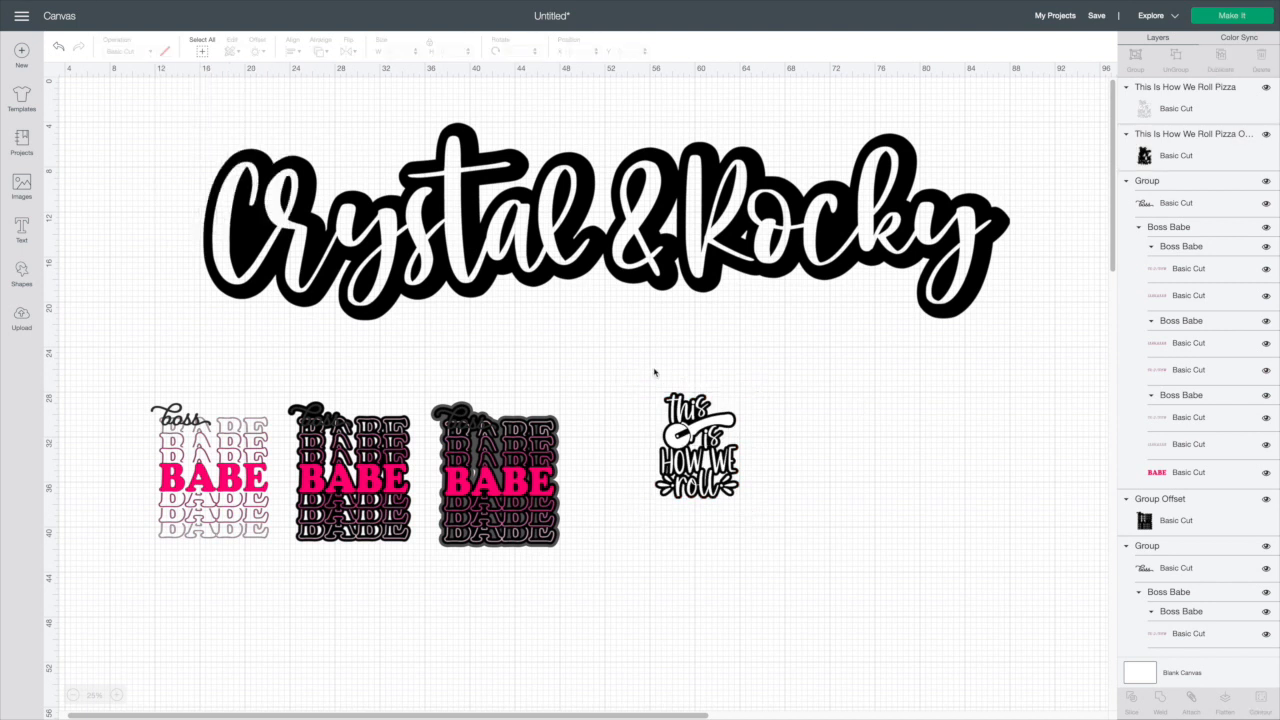
# Slice the This Is How We Roll image out of its offset and pull the slice pieces apart
pyautogui.moveTo(654, 372); pyautogui.dragTo(797, 551)
pyautogui.press('Delete')
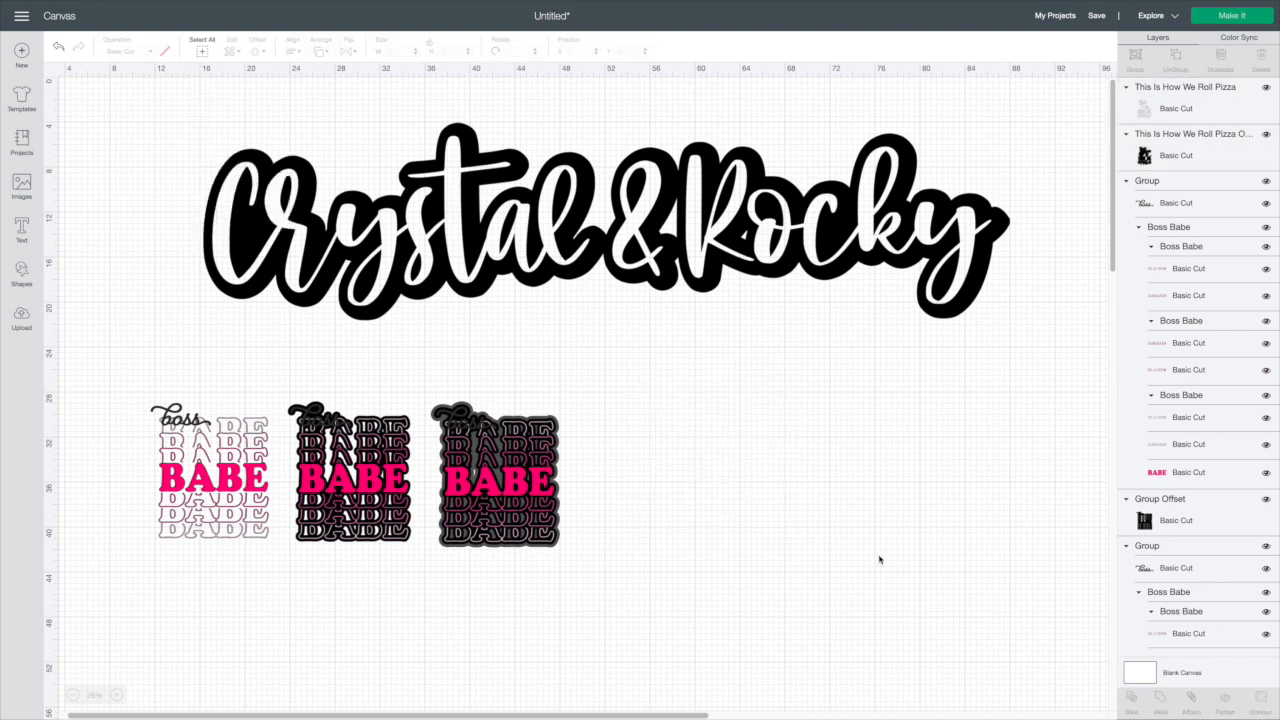
pyautogui.moveTo(698, 458); pyautogui.dragTo(841, 490)
pyautogui.moveTo(703, 432); pyautogui.dragTo(1026, 404)
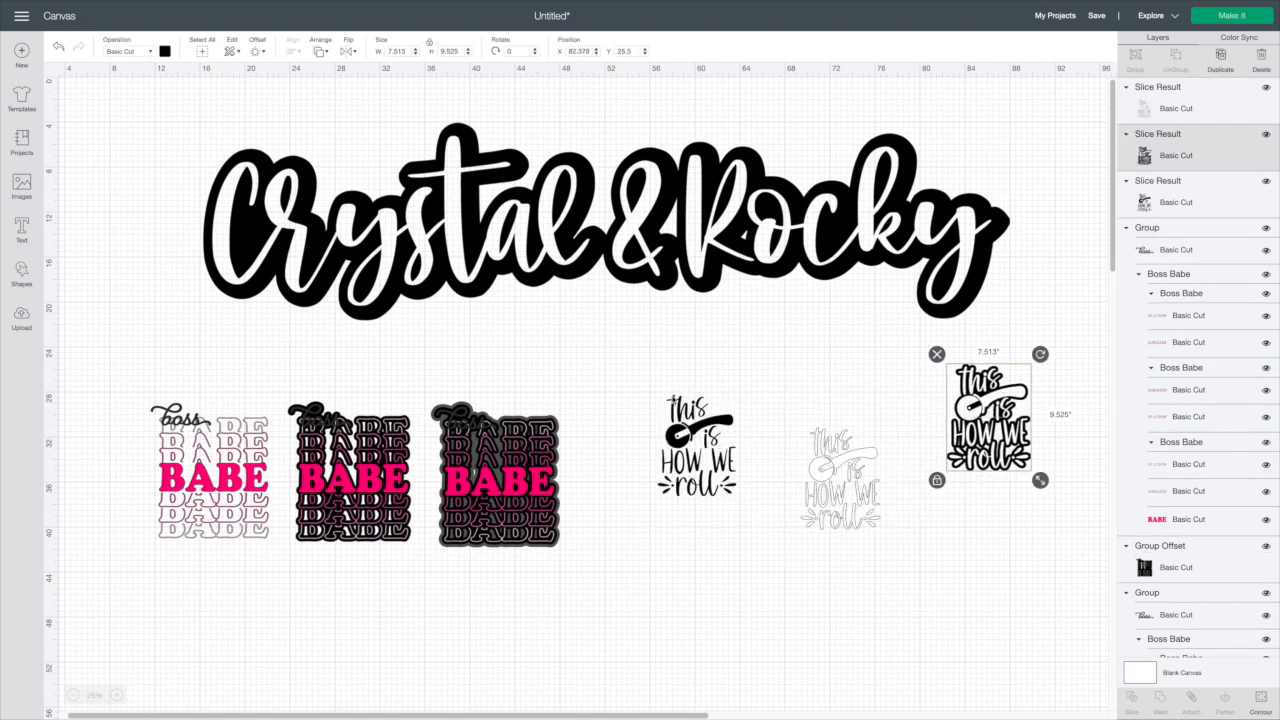
pyautogui.moveTo(700, 450); pyautogui.dragTo(670, 425)
# Delete the thin outline piece left over from the slice
pyautogui.click(838, 458)
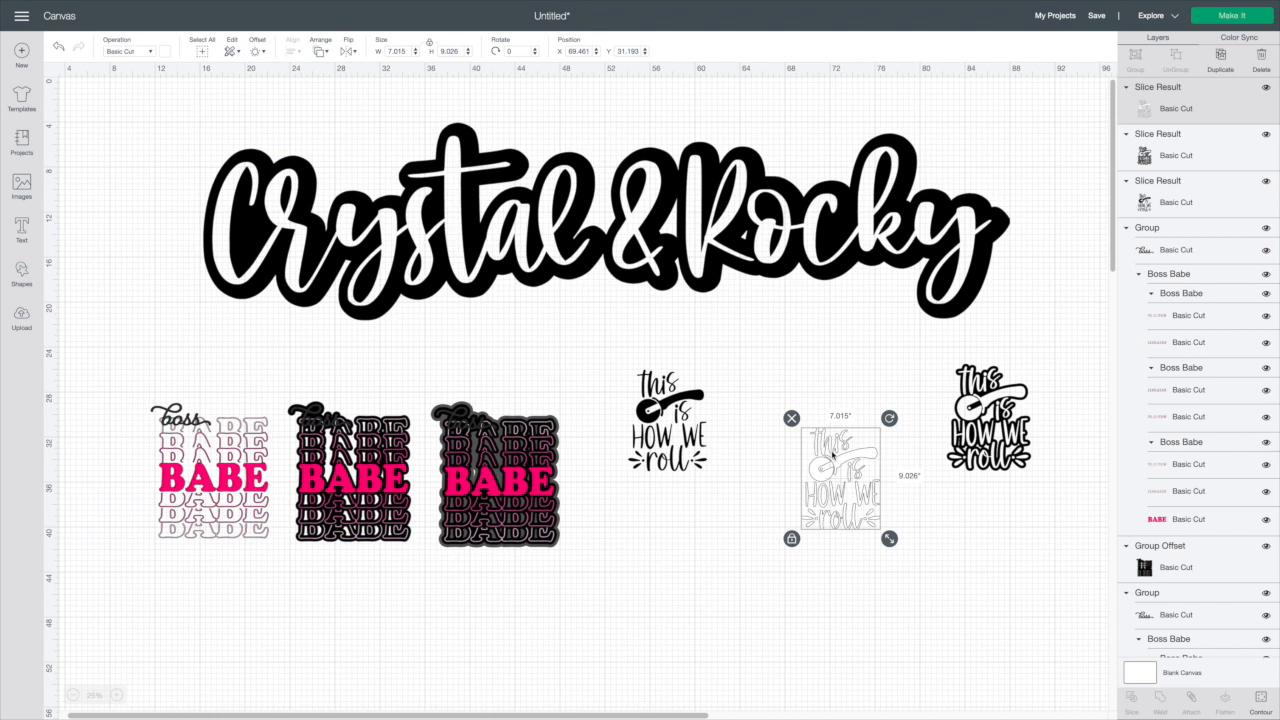
pyautogui.click(791, 418)
# Move the black sliced piece beside the original image and enlarge it to about 15.8 × 20 in
pyautogui.moveTo(977, 429); pyautogui.dragTo(752, 434)
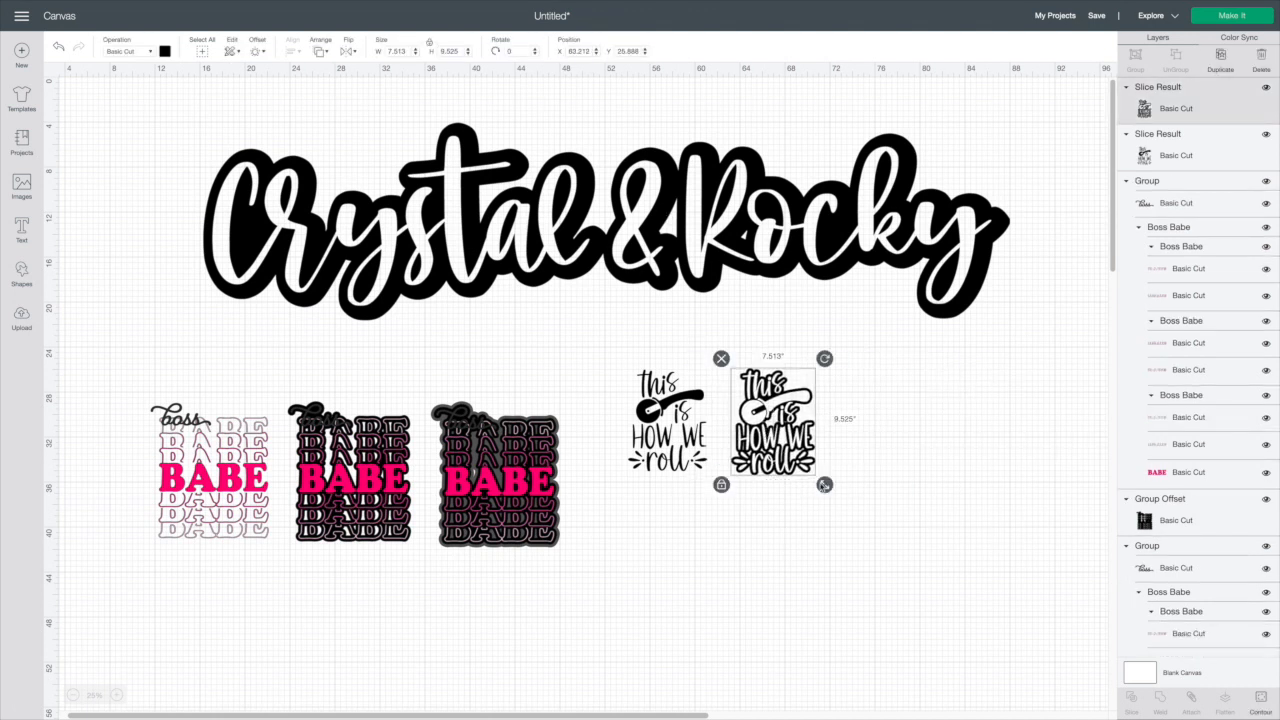
pyautogui.moveTo(824, 484); pyautogui.dragTo(930, 591)
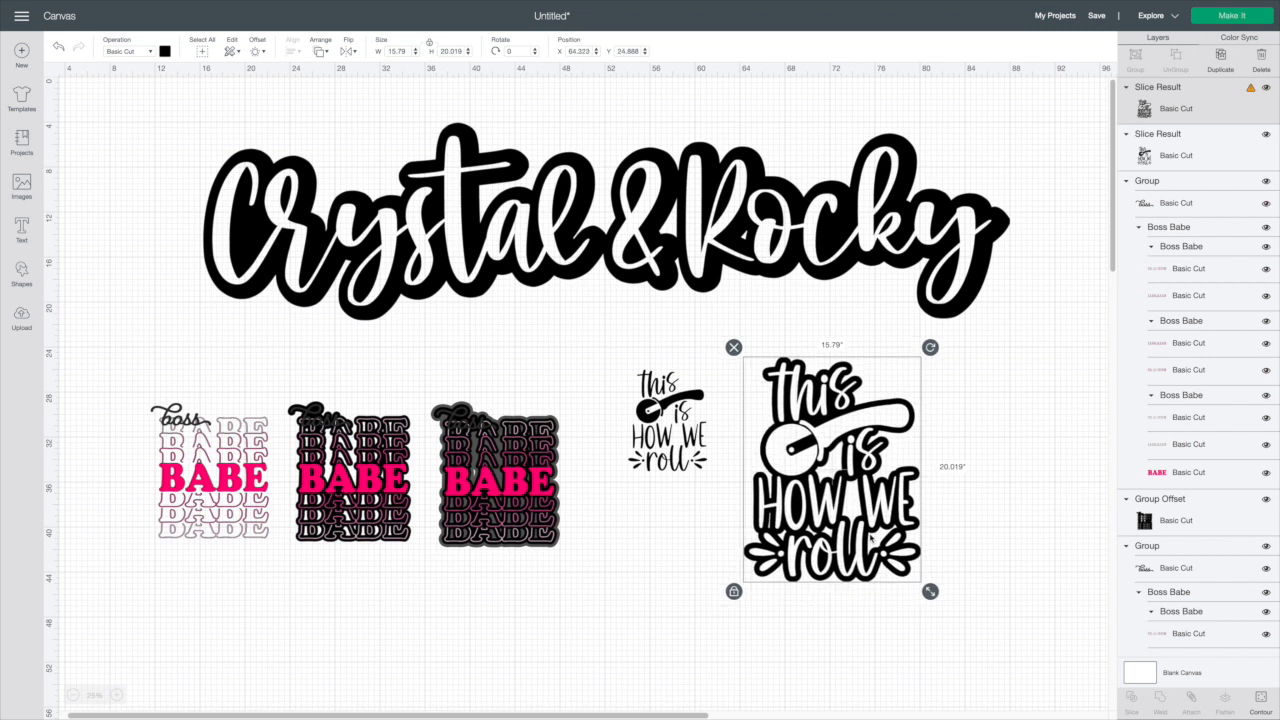
pyautogui.click(670, 450)
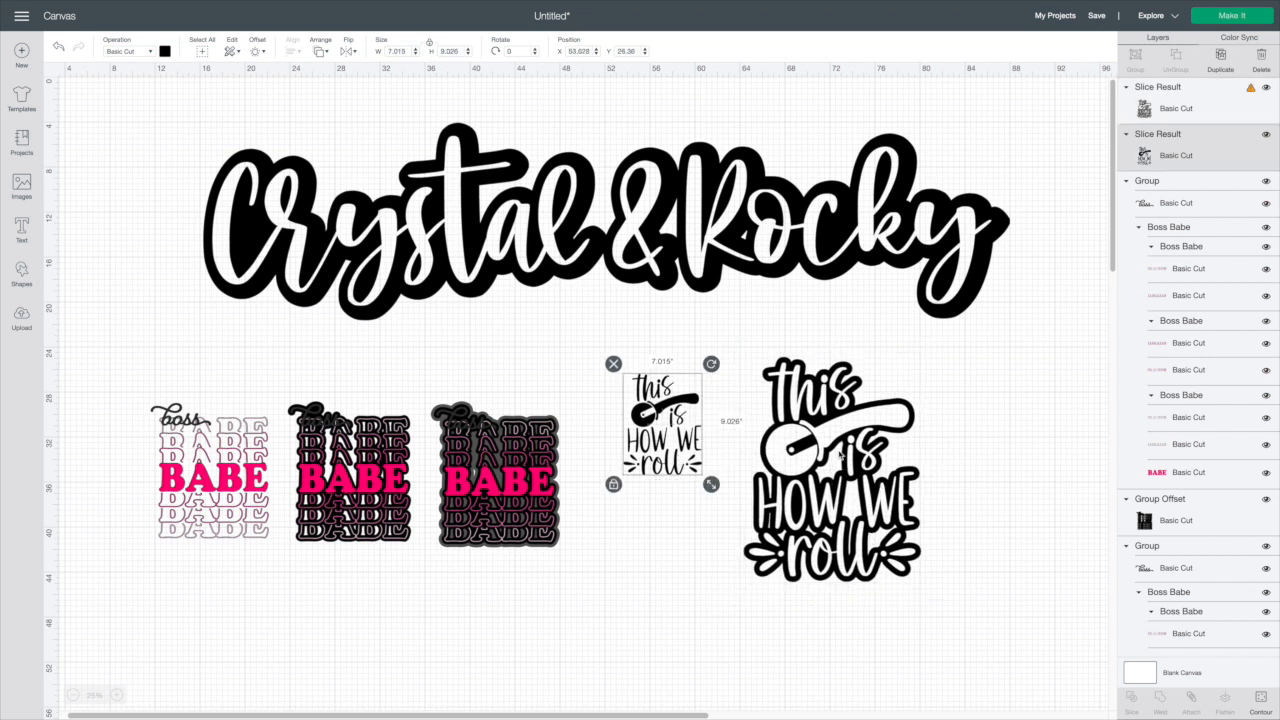